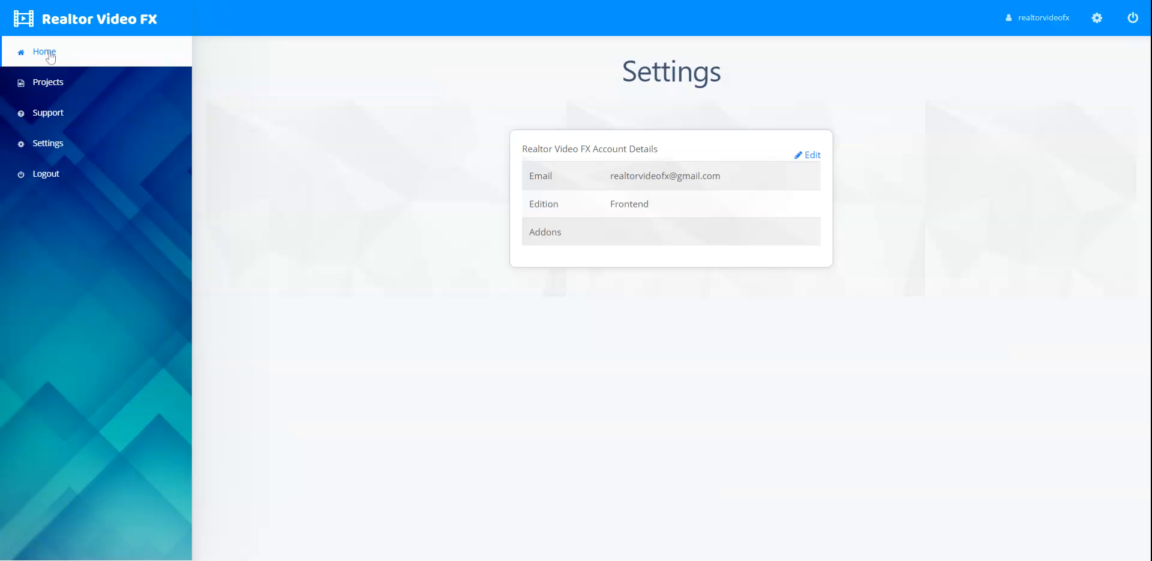
- Open the home page and look through the available video templates
left_click(51, 59)
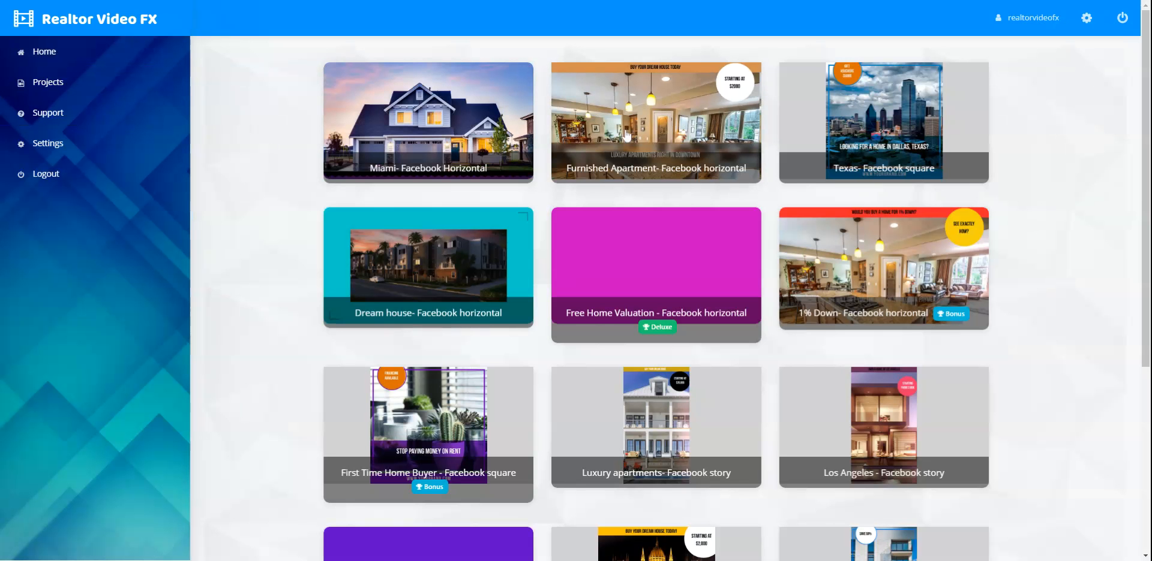
mouse_move(626, 137)
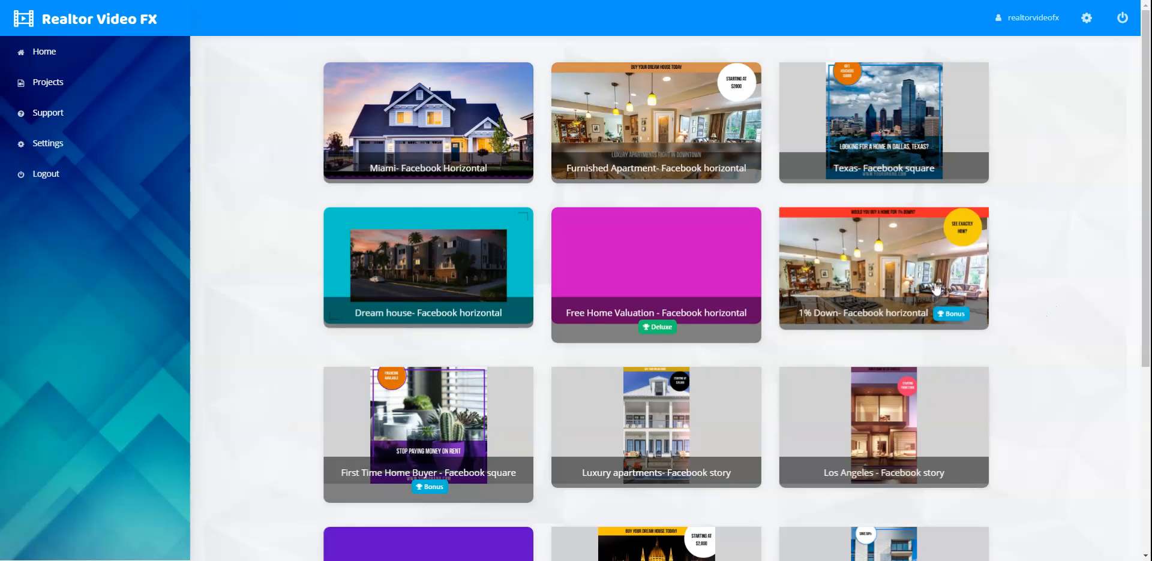
mouse_move(933, 281)
scroll(967, 272, "down", 5)
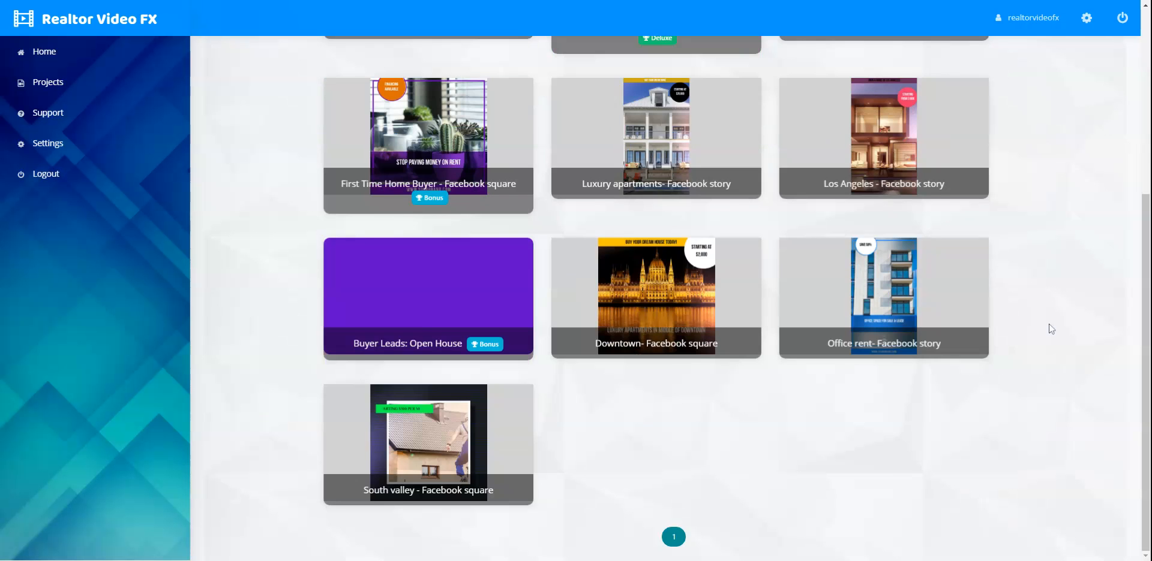
scroll(1049, 324, "up", 3)
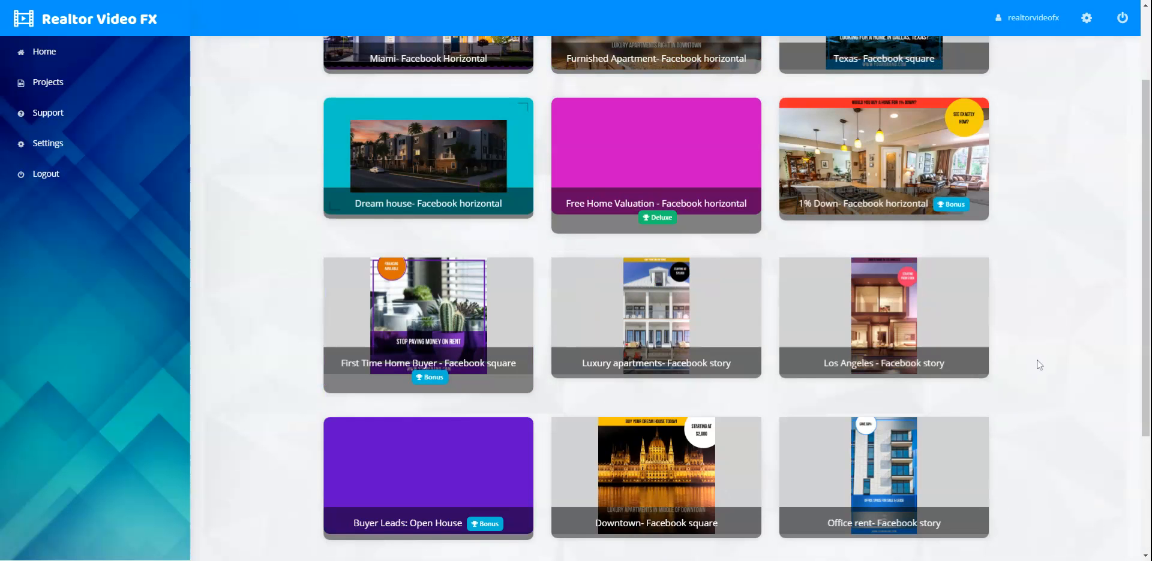
scroll(1046, 357, "up", 1)
scroll(1049, 355, "up", 1)
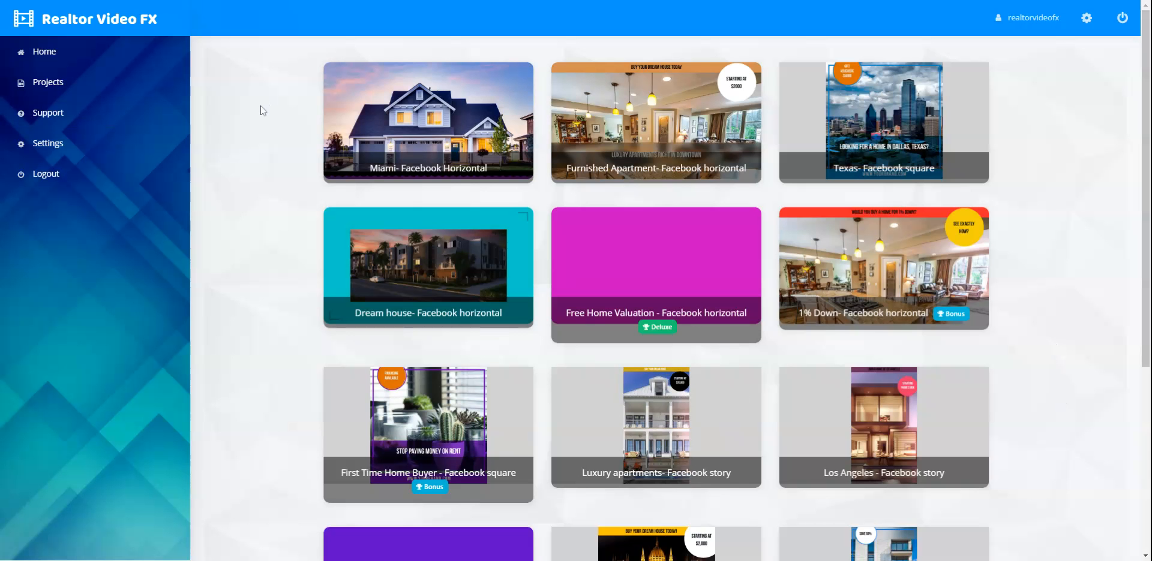
- Preview the "Texas- Facebook square" template, pause its playback and create a video from it
mouse_move(891, 138)
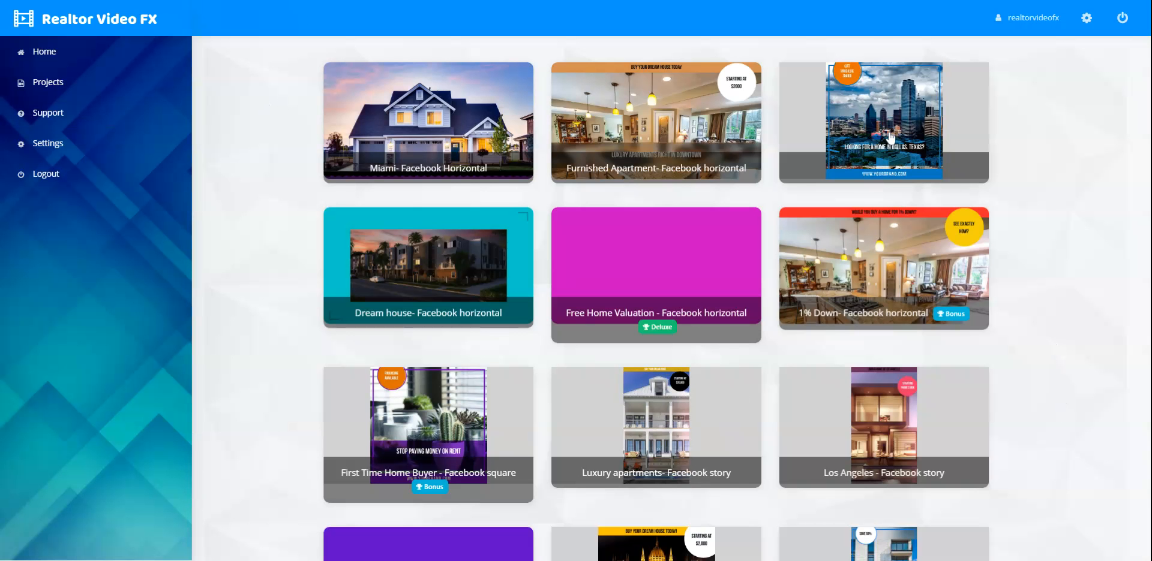
left_click(890, 139)
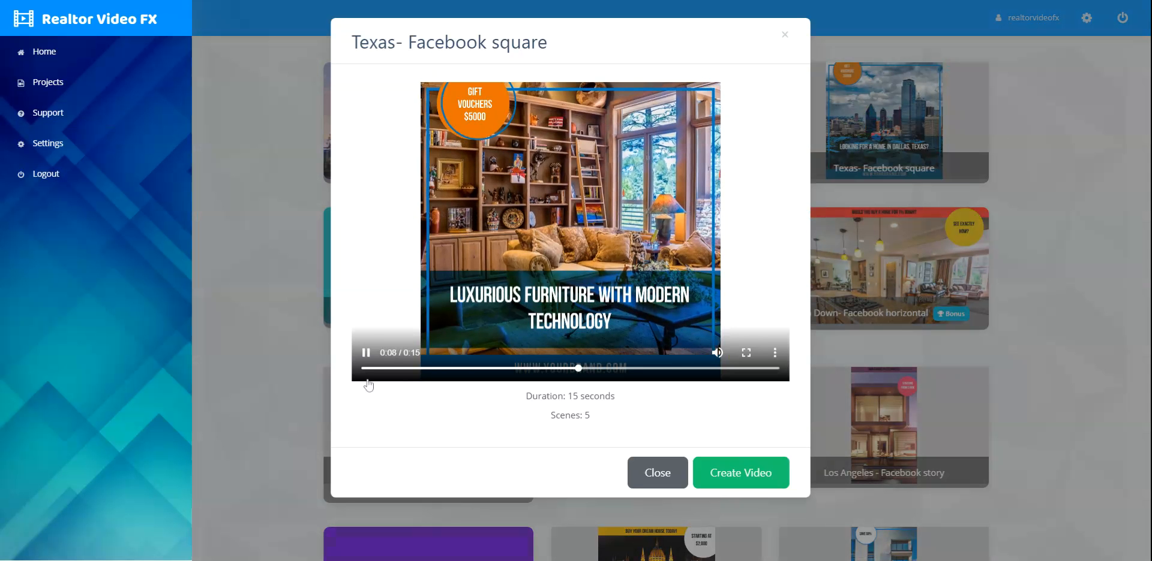
left_click(367, 381)
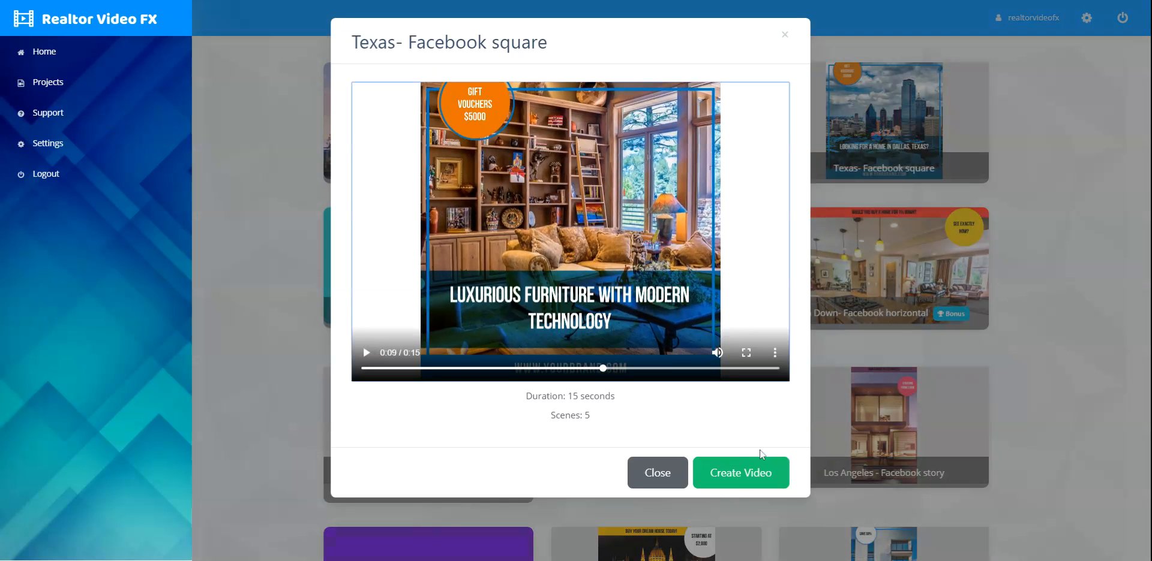
left_click(736, 478)
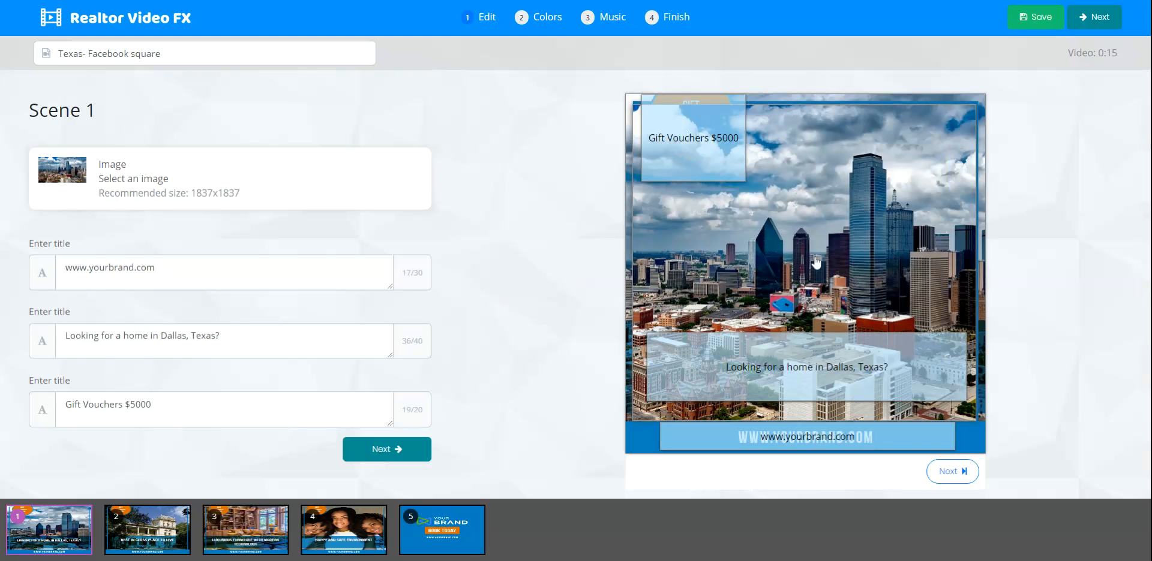
- Replace scene 1's image with the Pixabay photo tagged "buildings, cn tower, canada", found by searching for "skyline"
left_click(144, 174)
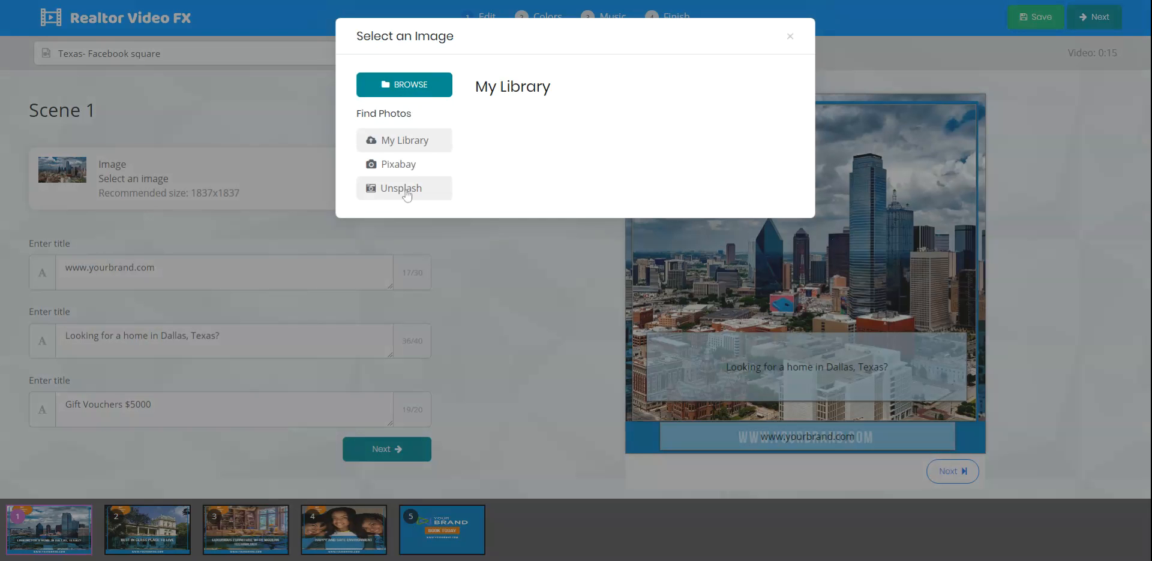
left_click(407, 173)
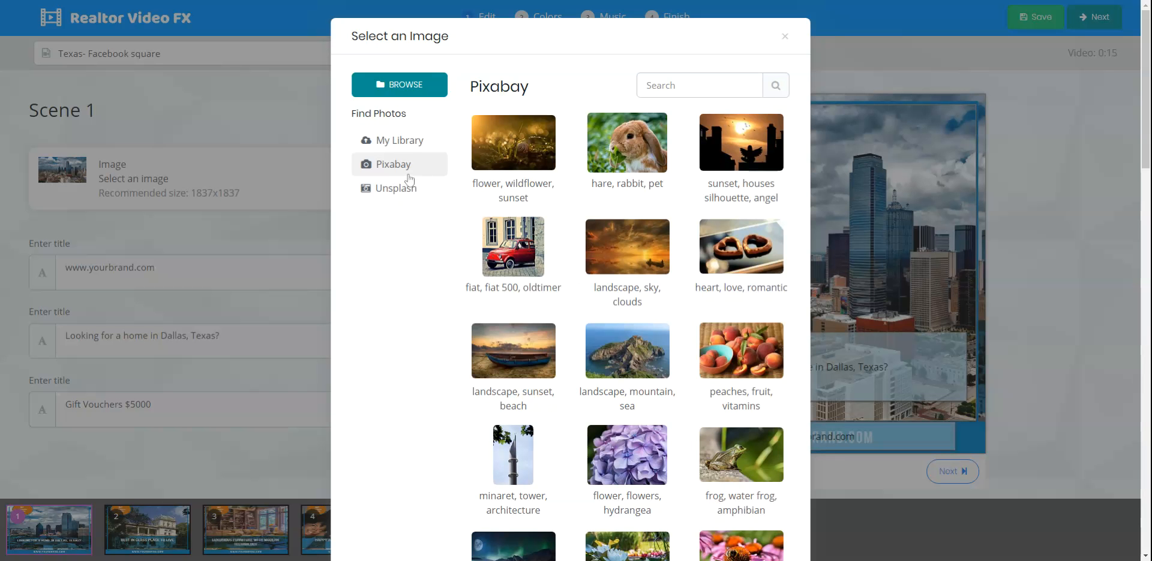
left_click(666, 85)
left_click(646, 85)
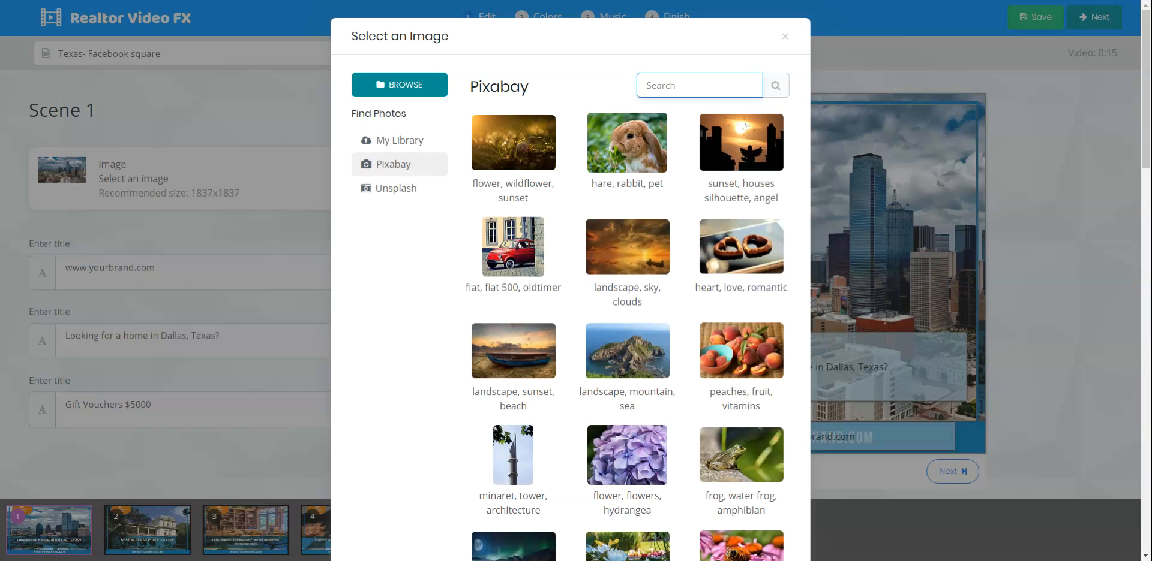
type("sky")
key("Return")
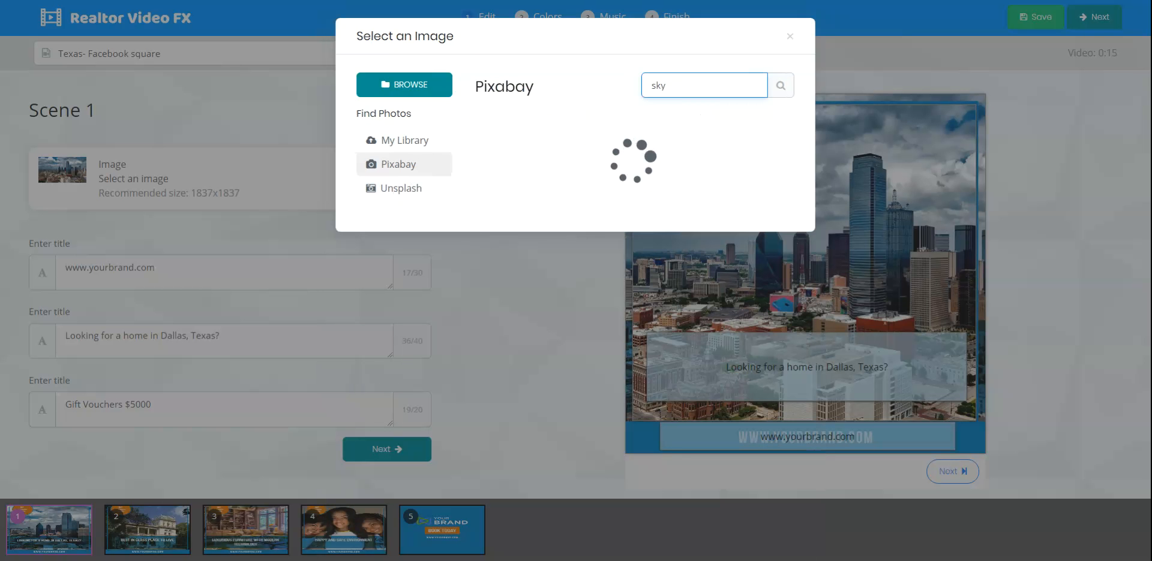
type("line")
key("Return")
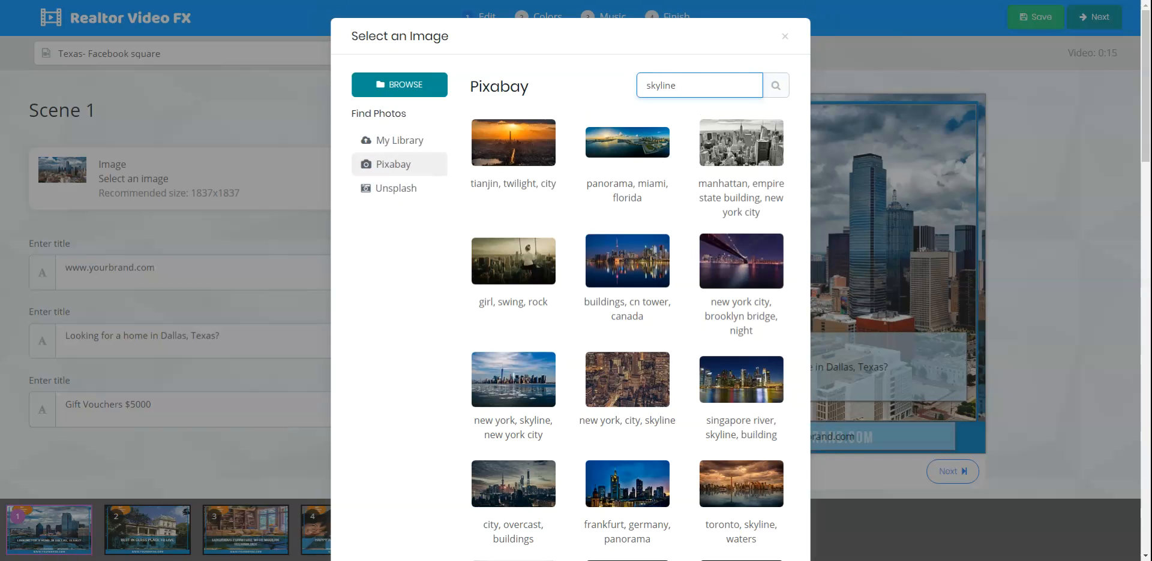
left_click(645, 289)
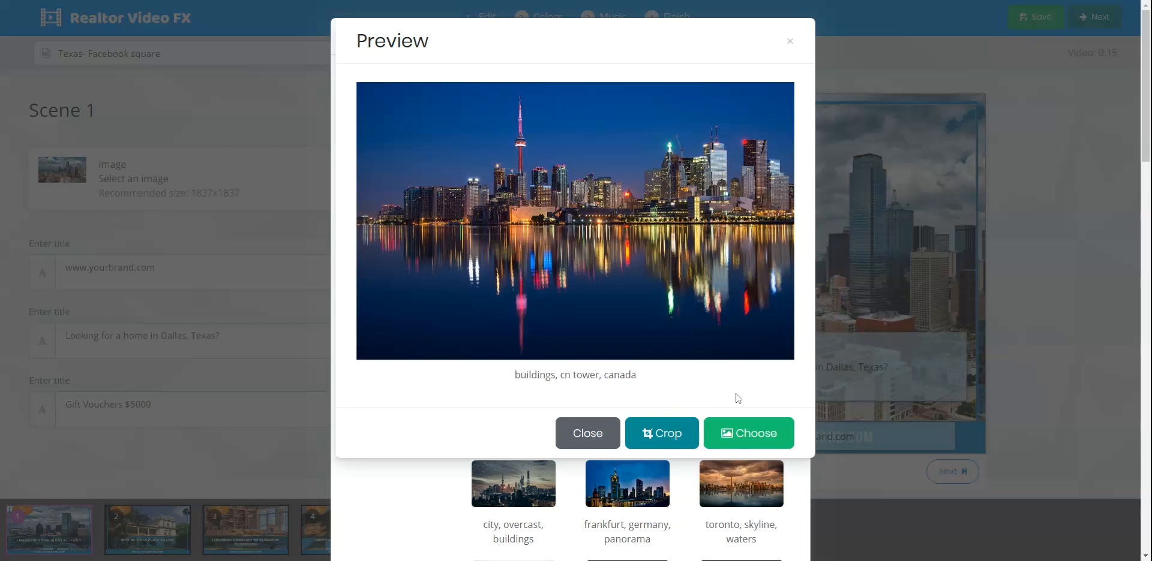
left_click(752, 438)
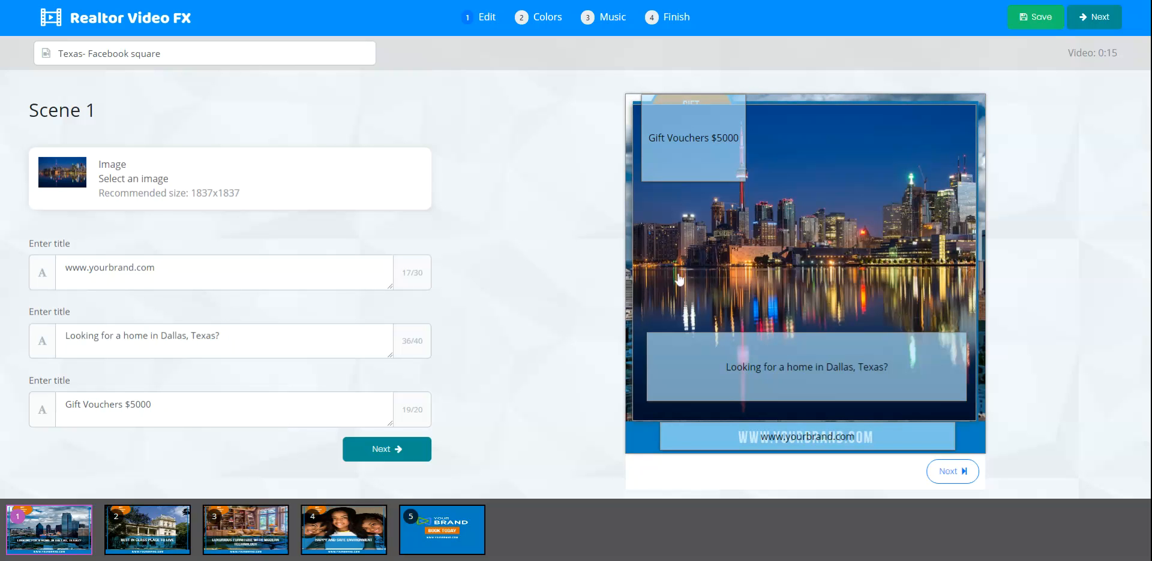
left_click(342, 280)
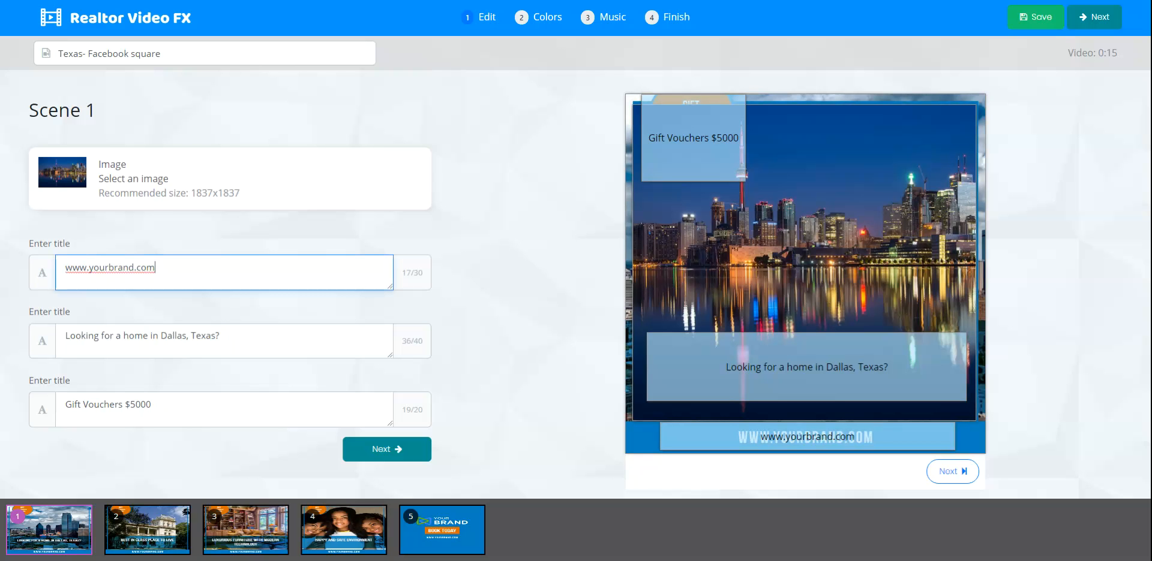
key("BackSpace")
key("BackSpace")
key("BackSpace")
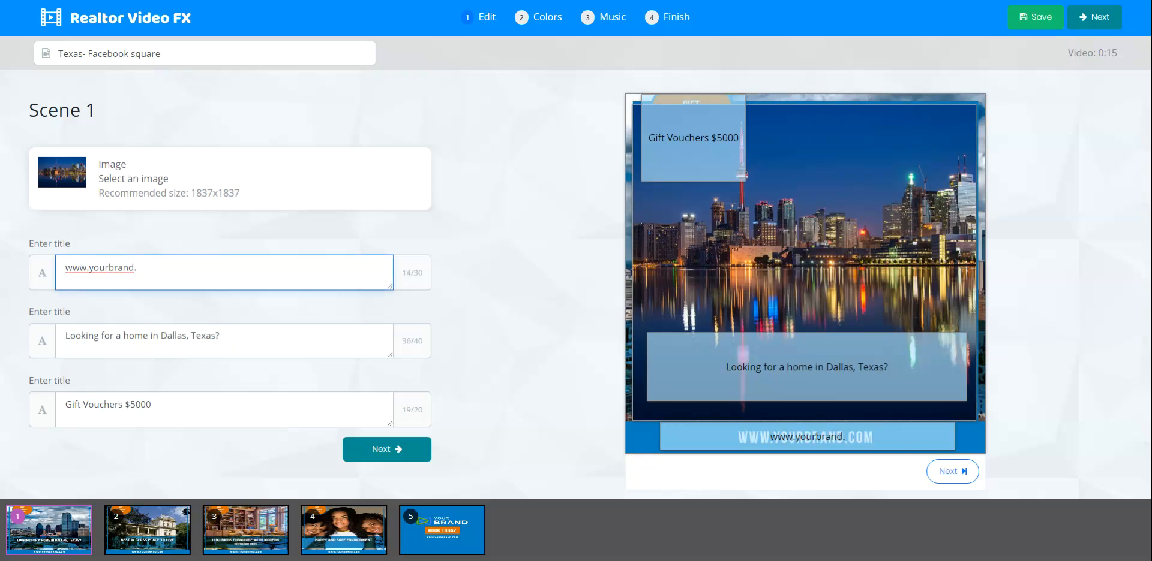
type("com")
- Change scene 1's second title to "Looking for a home in New York City?"
left_click(220, 337)
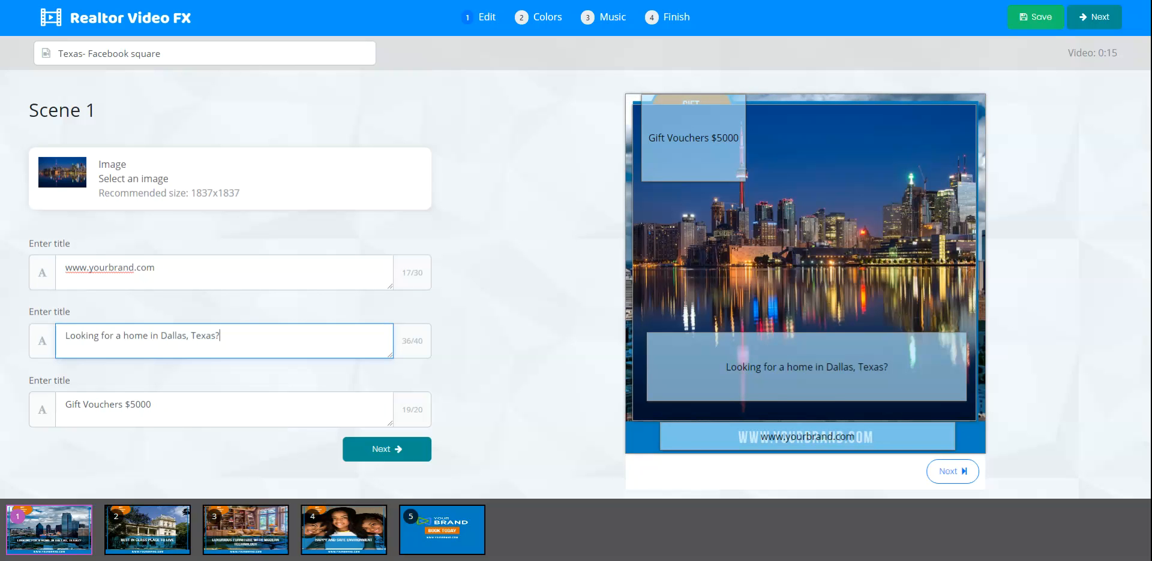
key("BackSpace")
key("BackSpace")
key("BackSpace")
key("BackSpace")
key("BackSpace")
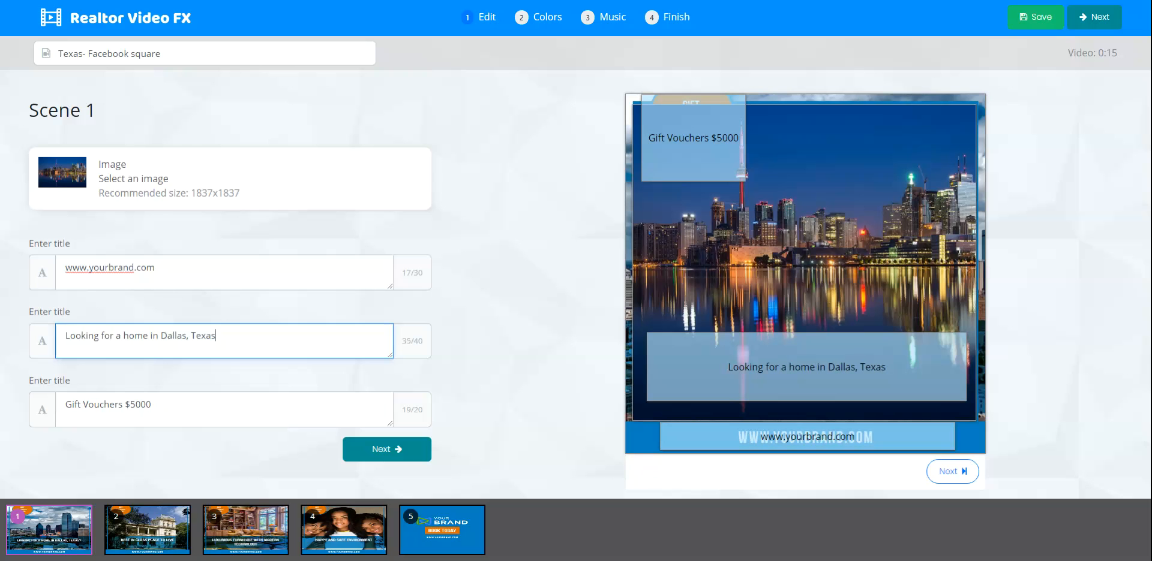
key("BackSpace")
key("BackSpace")
key("BackSpace")
key("BackSpace")
key("BackSpace")
key("BackSpace")
key("BackSpace")
key("BackSpace")
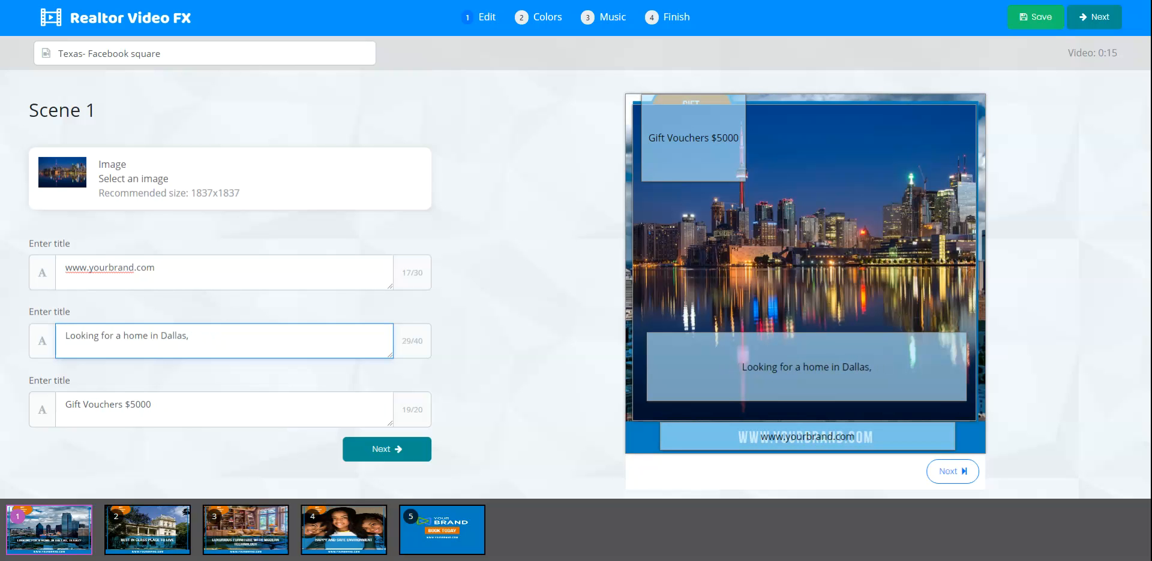
key("BackSpace")
key("BackSpace")
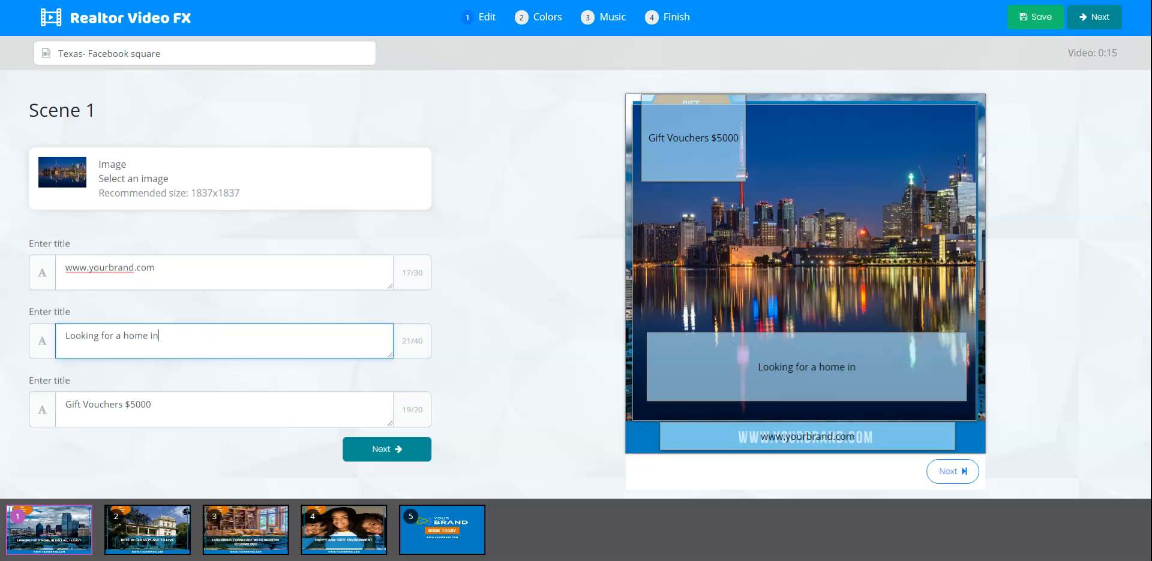
type("New You")
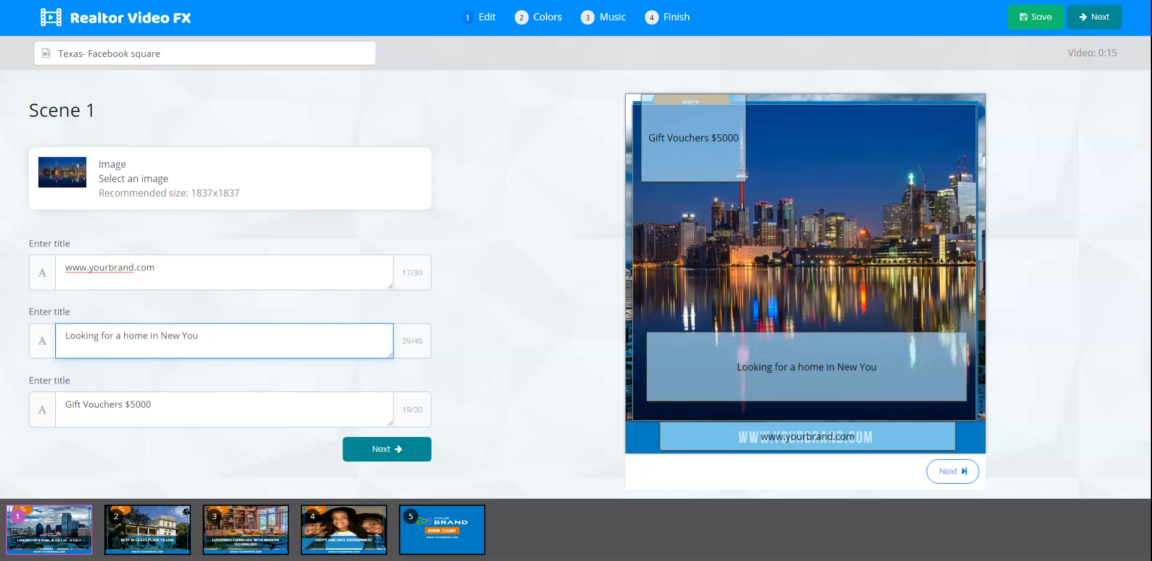
key("BackSpace")
type("rk Ci")
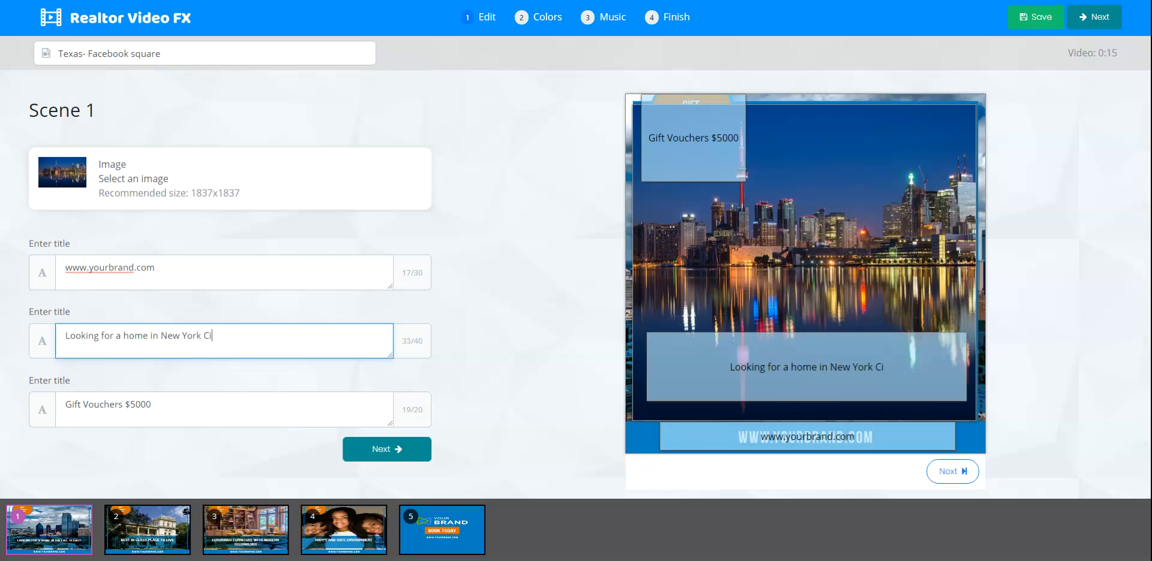
type("ty")
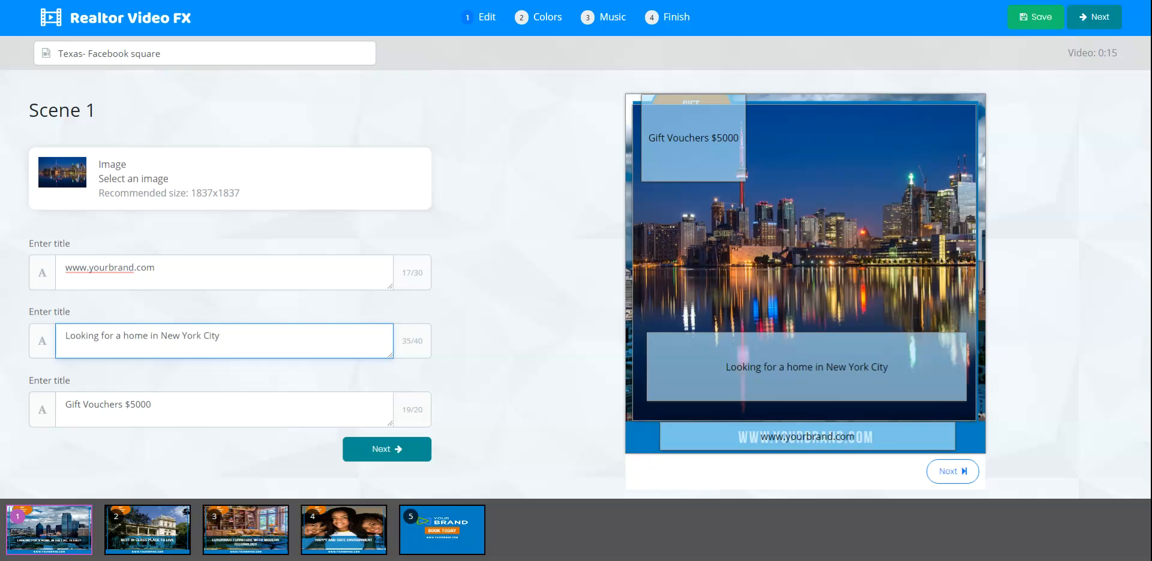
type("?")
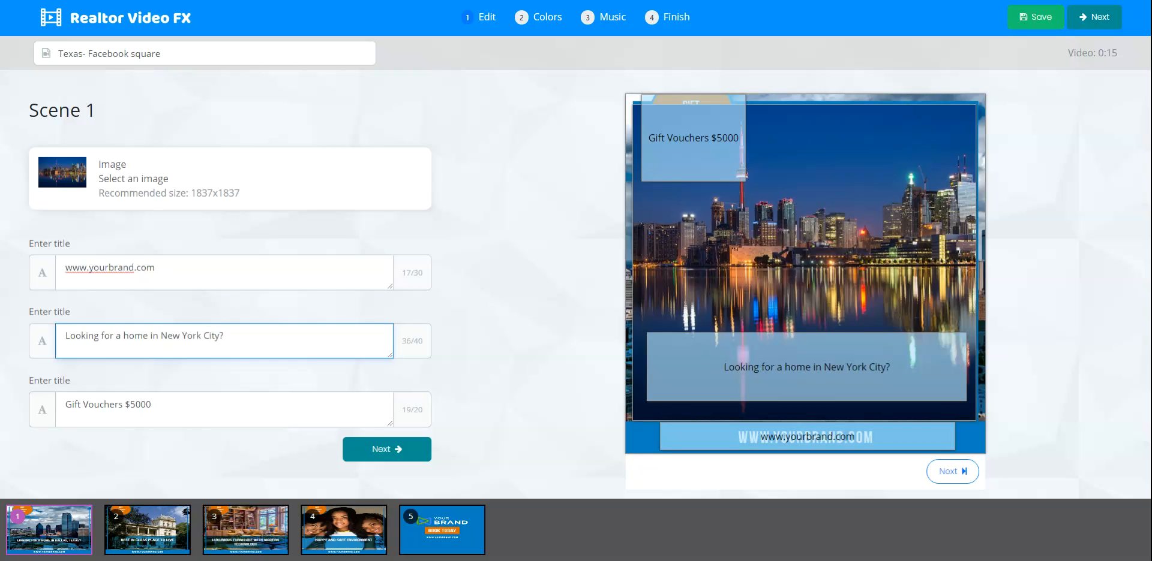
- Replace scene 1's third title, "Gift Vouchers $5000", with "Look no further!"
left_click(154, 405)
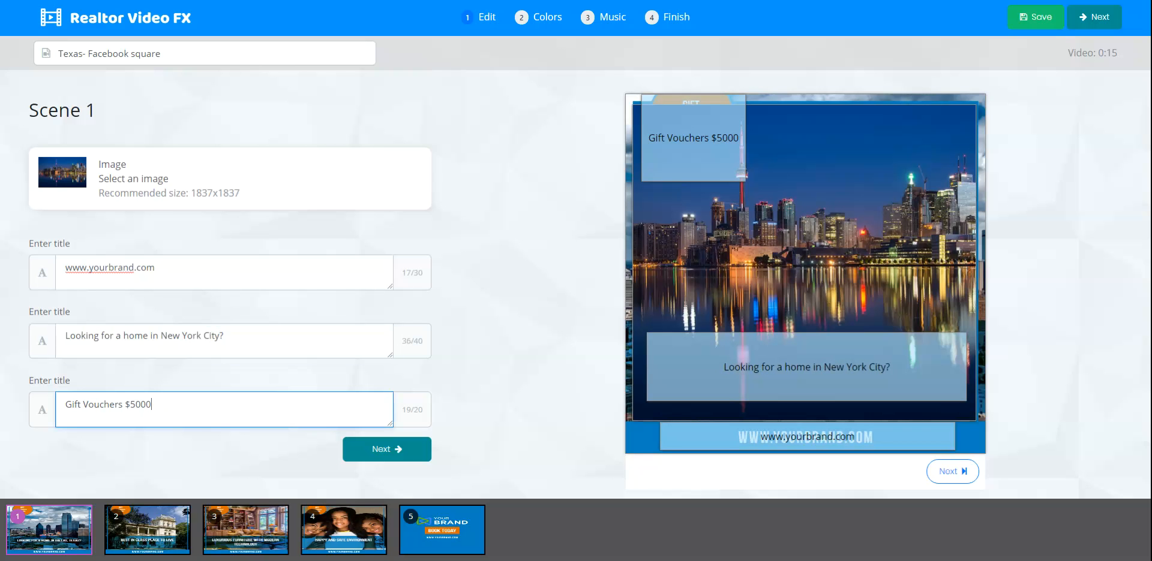
key("ctrl+a")
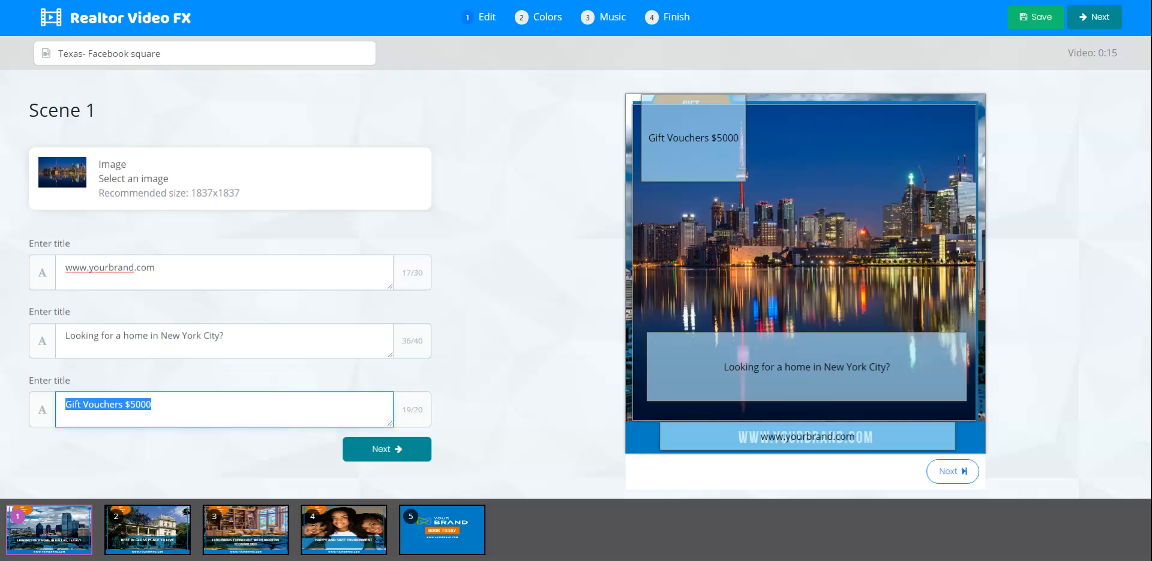
type("L")
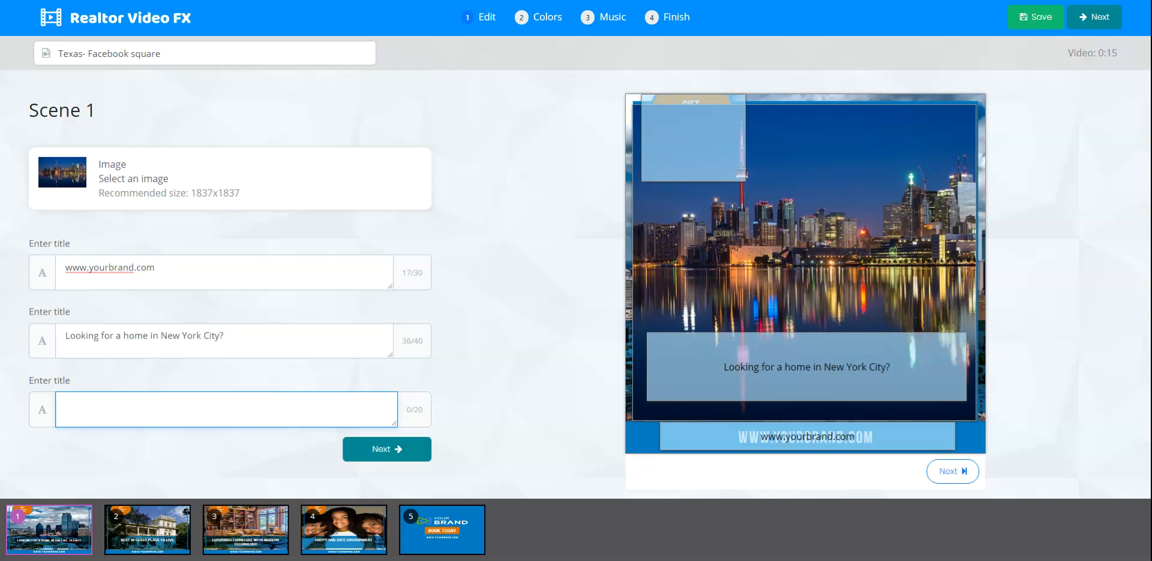
type("Look no furthr")
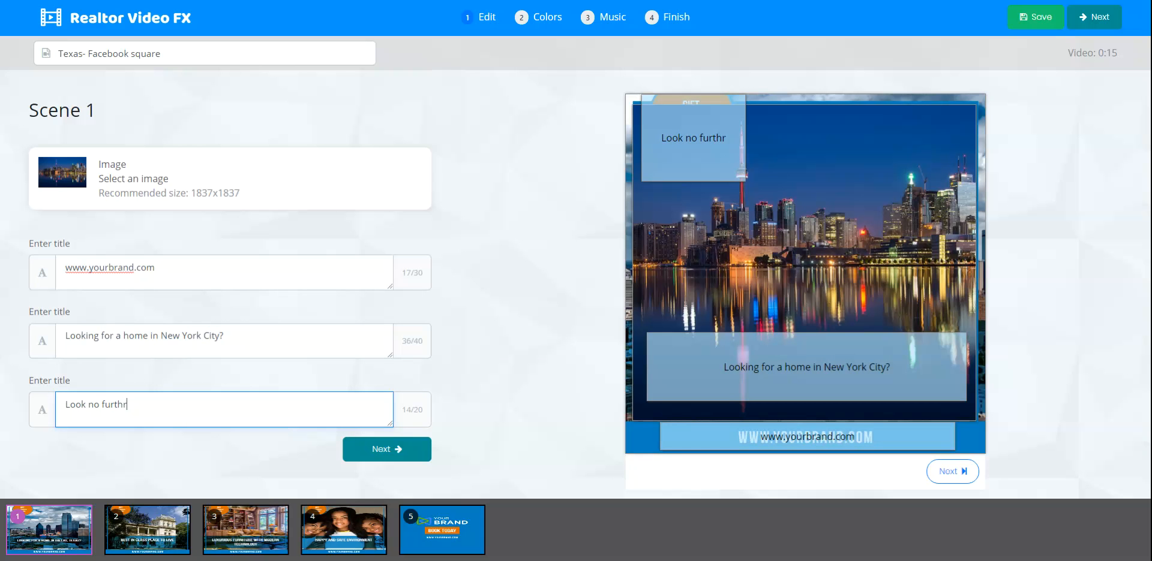
key("BackSpace")
type("er!")
double_click(426, 341)
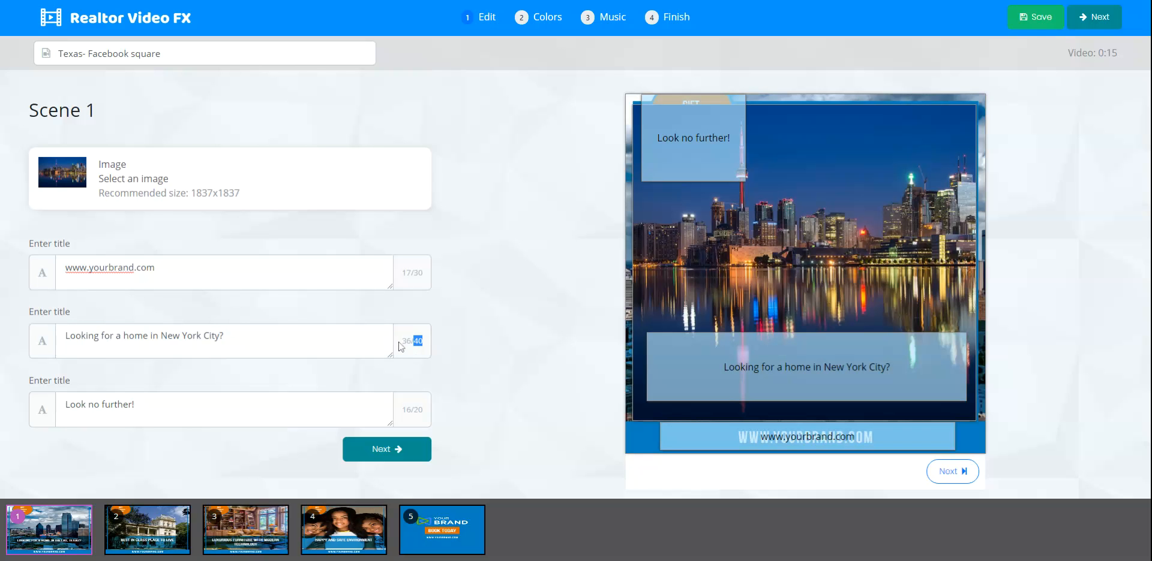
left_click(426, 363)
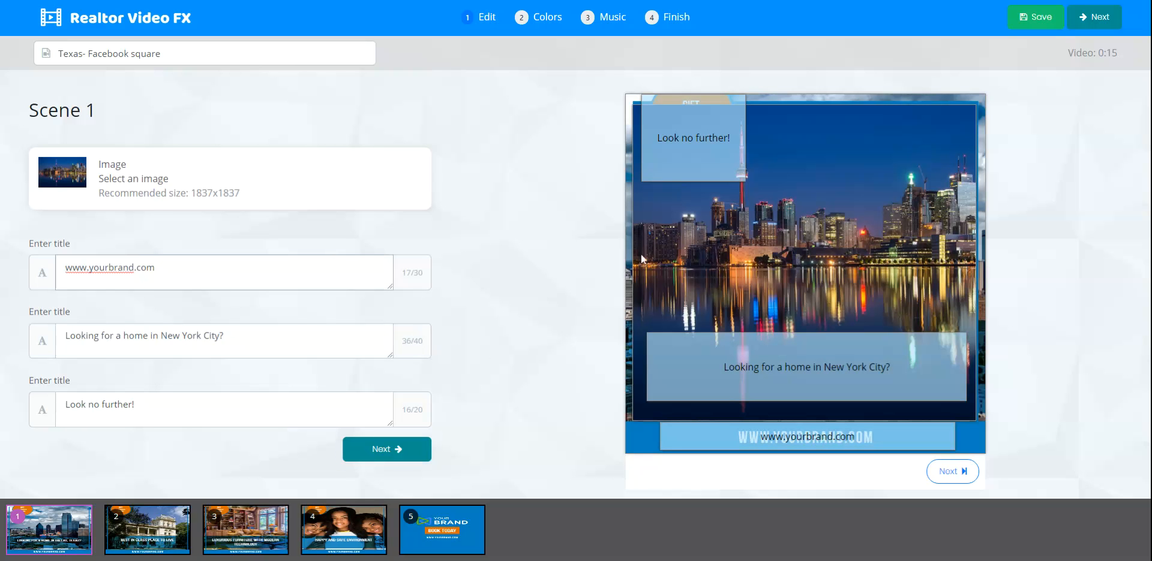
- Replace scene 2's image with the Pixabay skyline photo tagged "manhattan, empire state building, new york city"
left_click(390, 456)
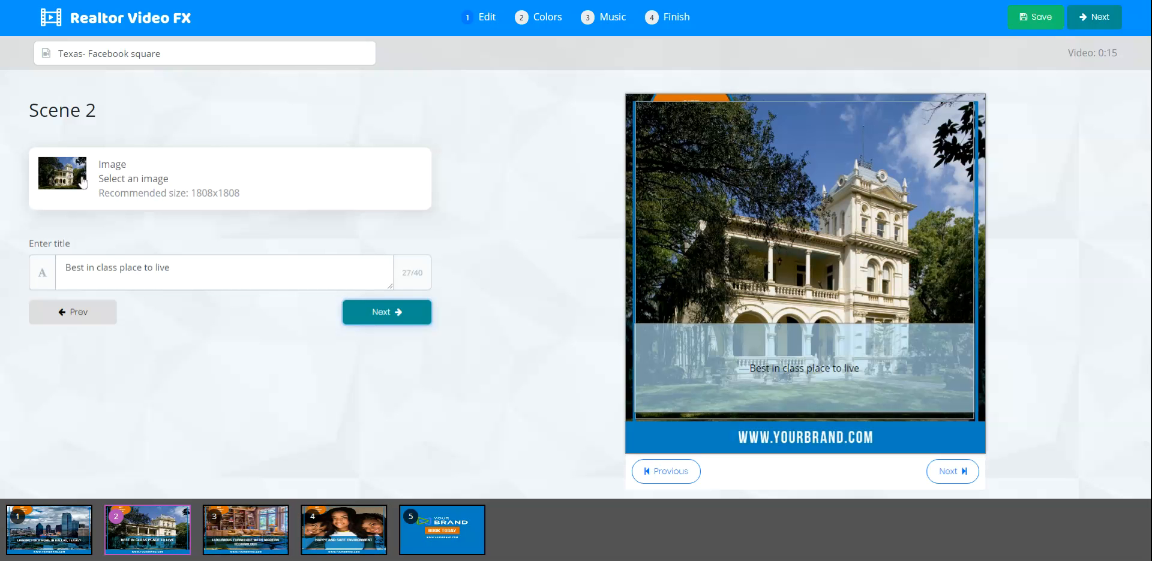
left_click(301, 189)
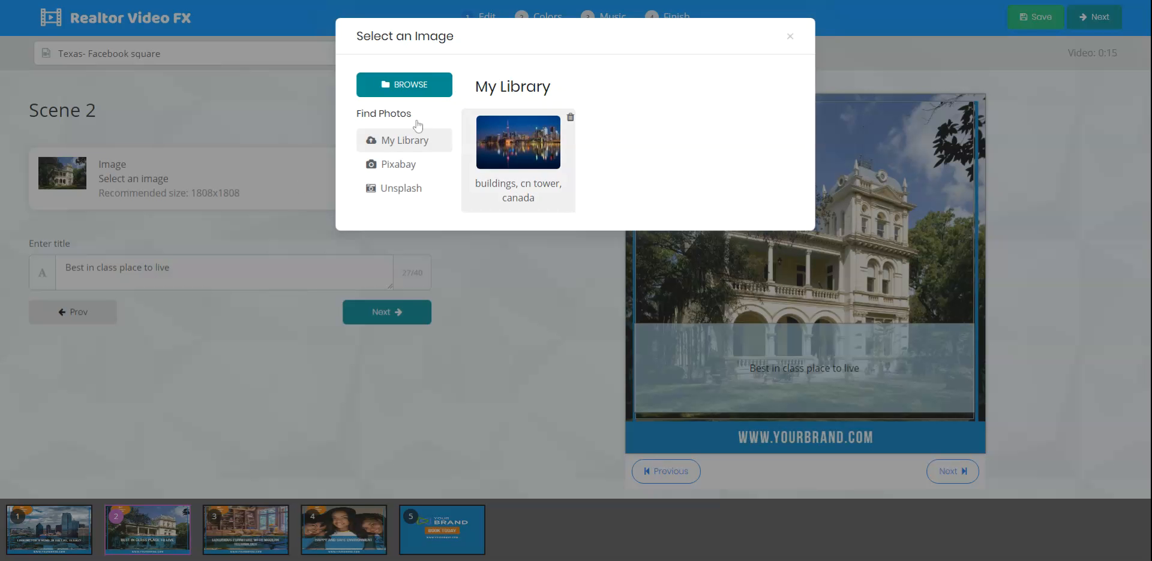
left_click(398, 164)
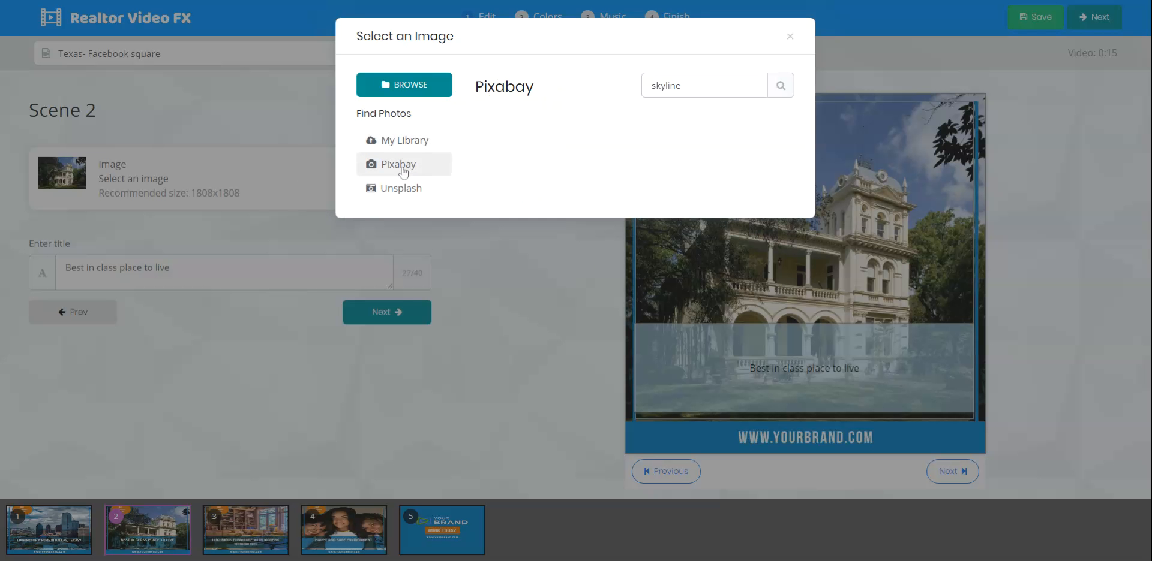
left_click(681, 89)
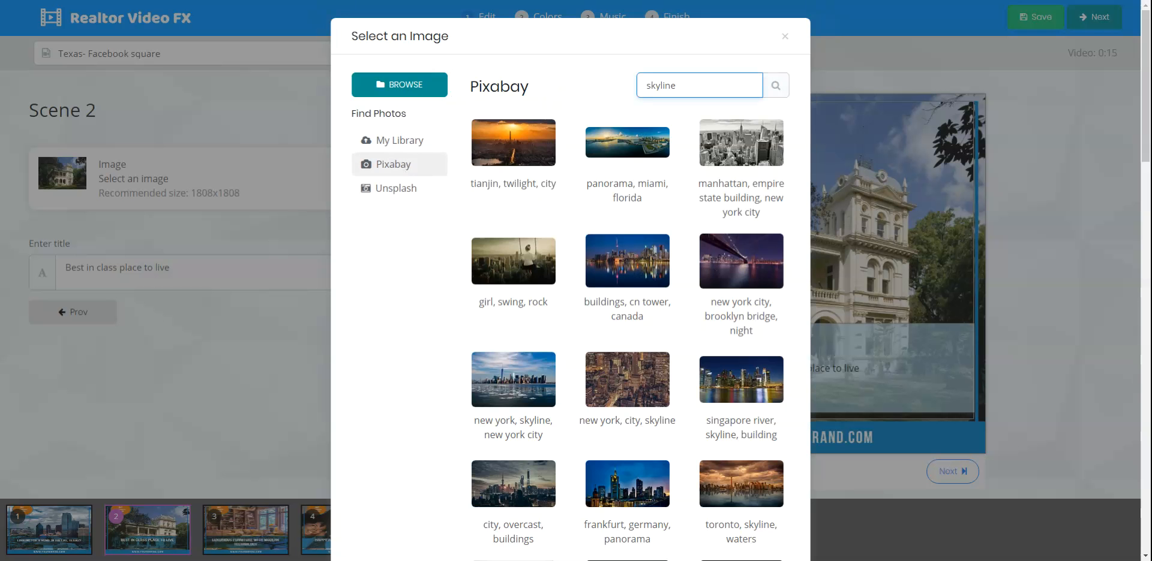
left_click_drag(682, 89, 611, 89)
left_click(753, 162)
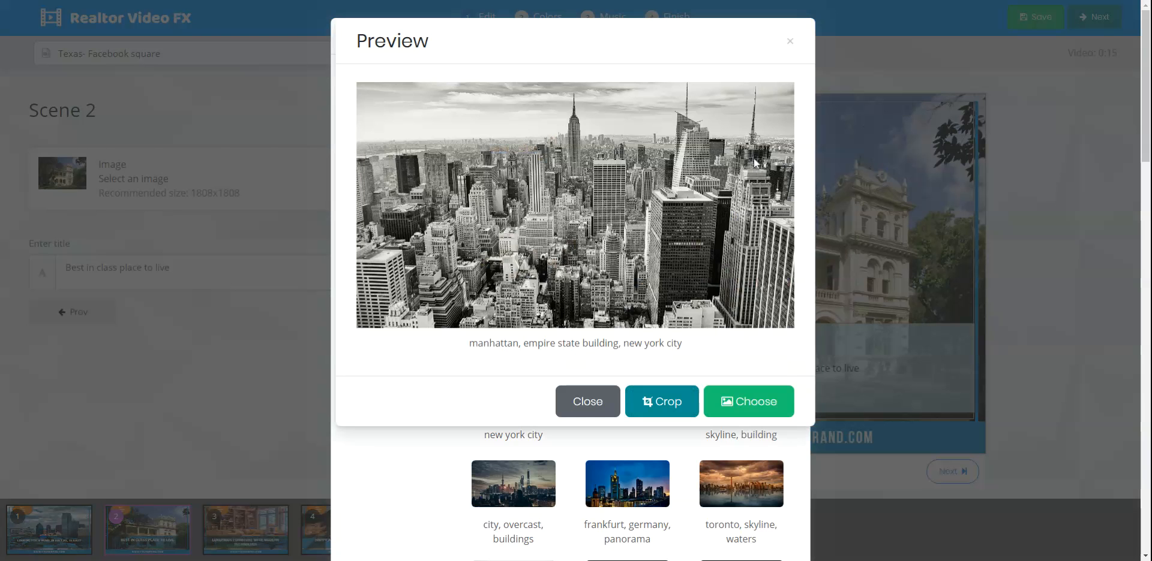
left_click(742, 406)
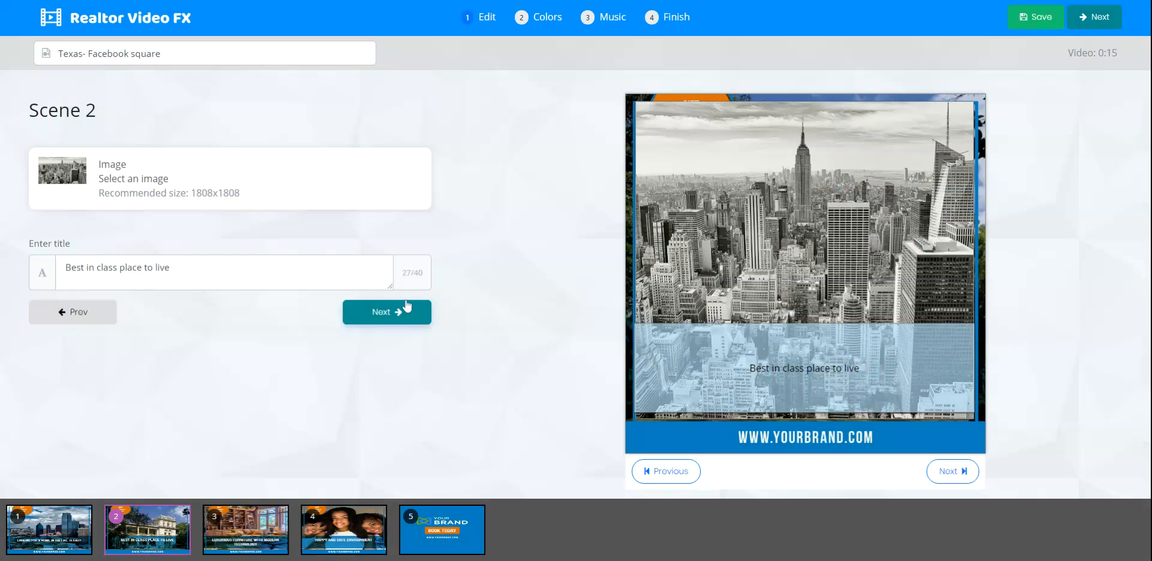
- Change scene 2's title to "Midtown Manhattan"
left_click(171, 269)
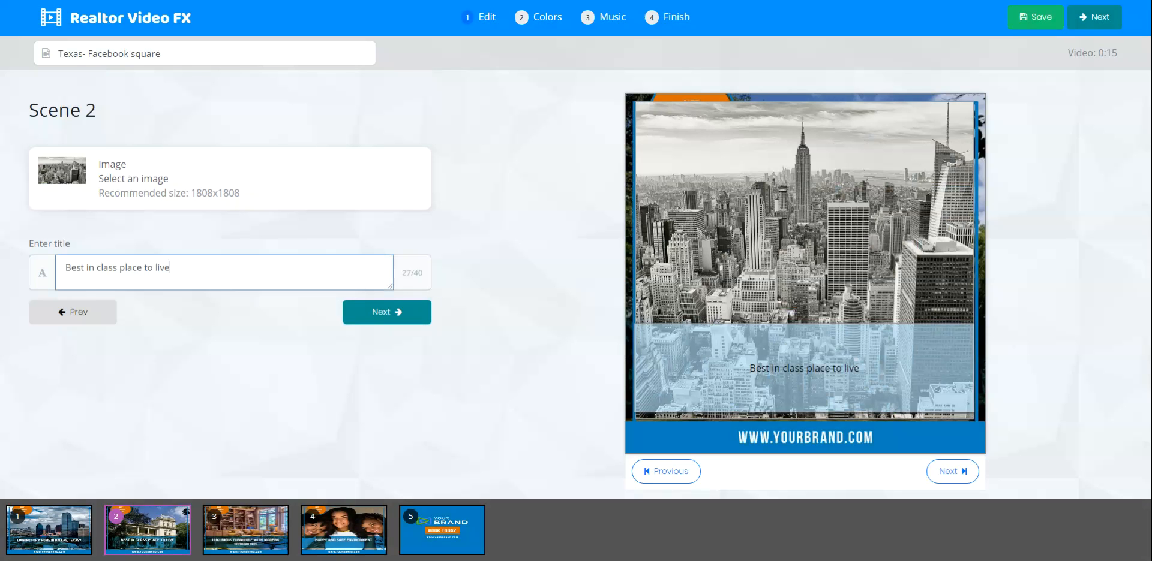
key("ctrl+a")
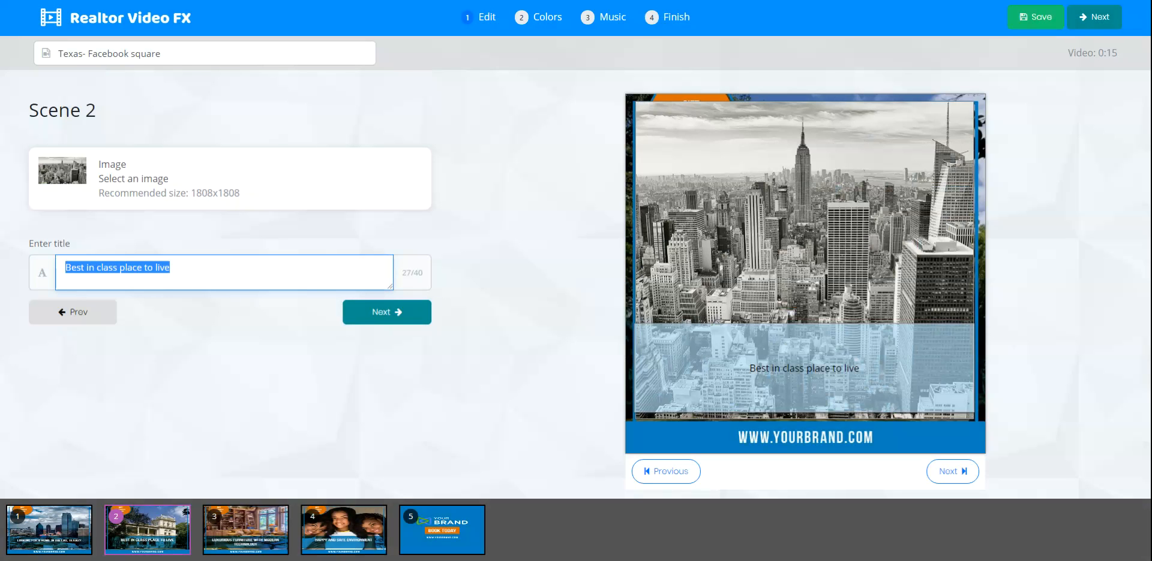
type("Mid")
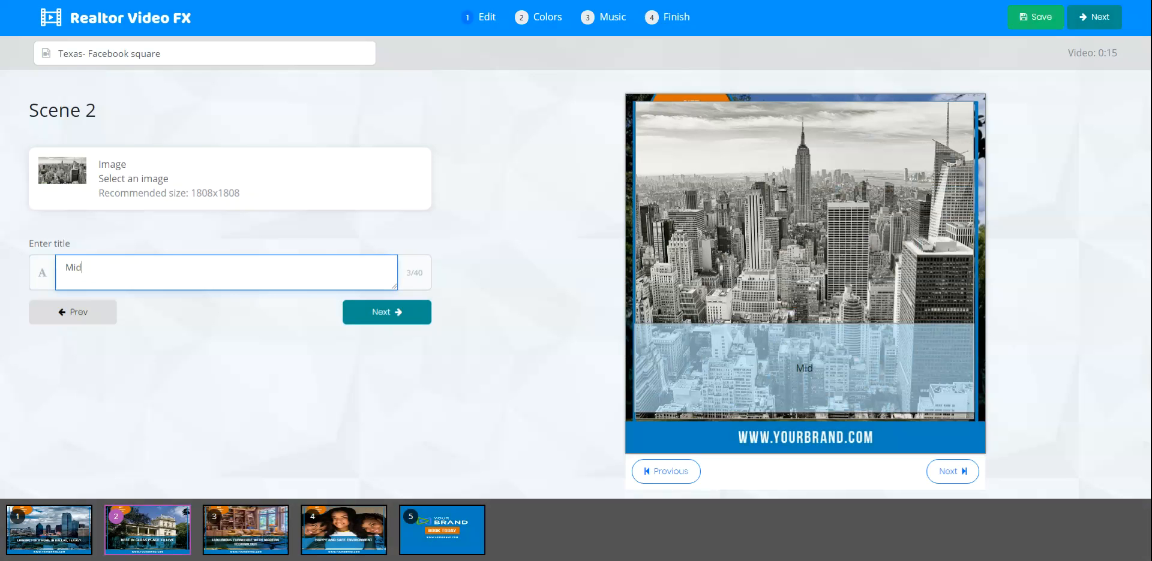
type("town Man")
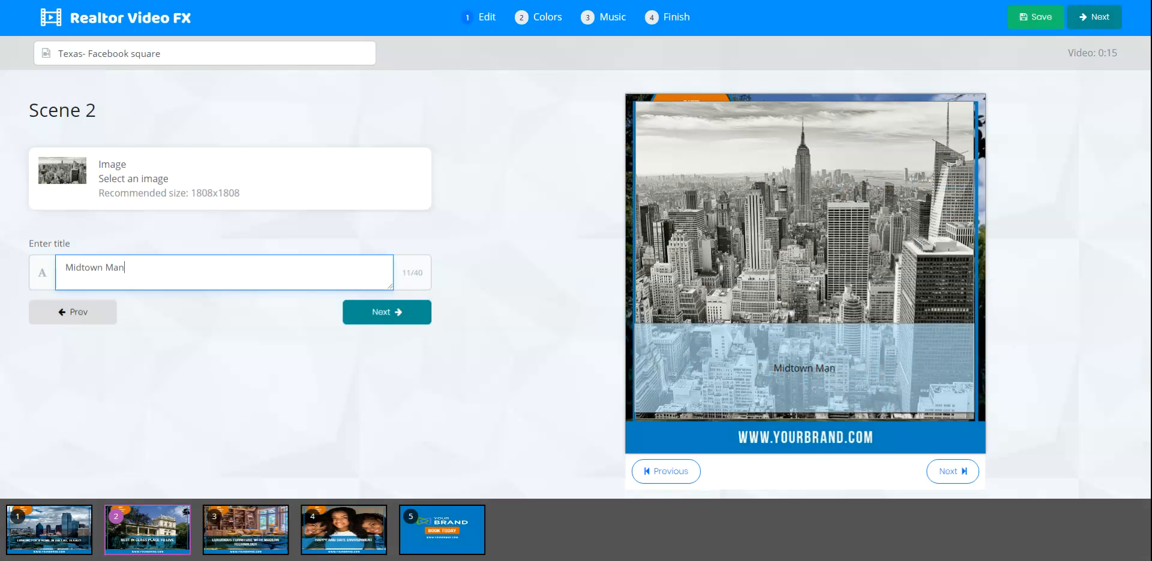
type("hattan")
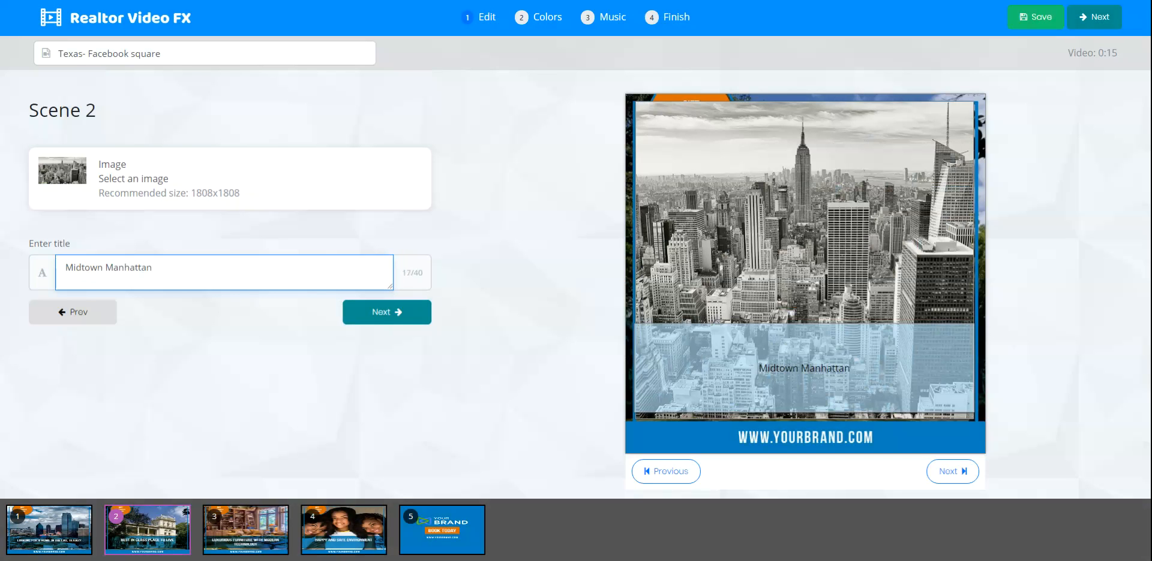
- Replace scene 3's image with the Pixabay skyline photo tagged "new york, city, skyline"
left_click(411, 317)
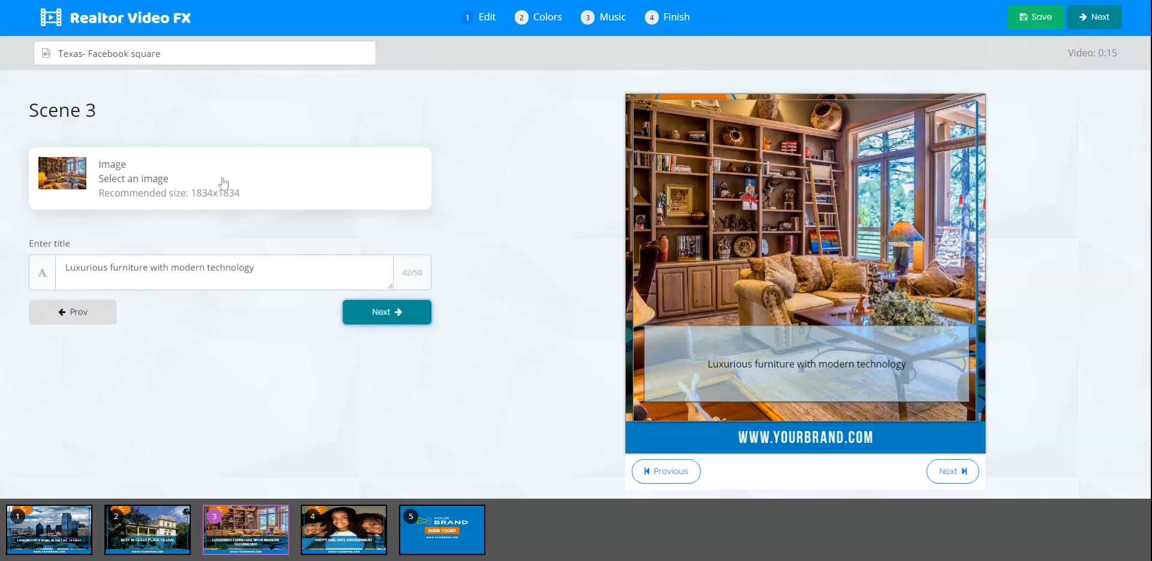
left_click(177, 170)
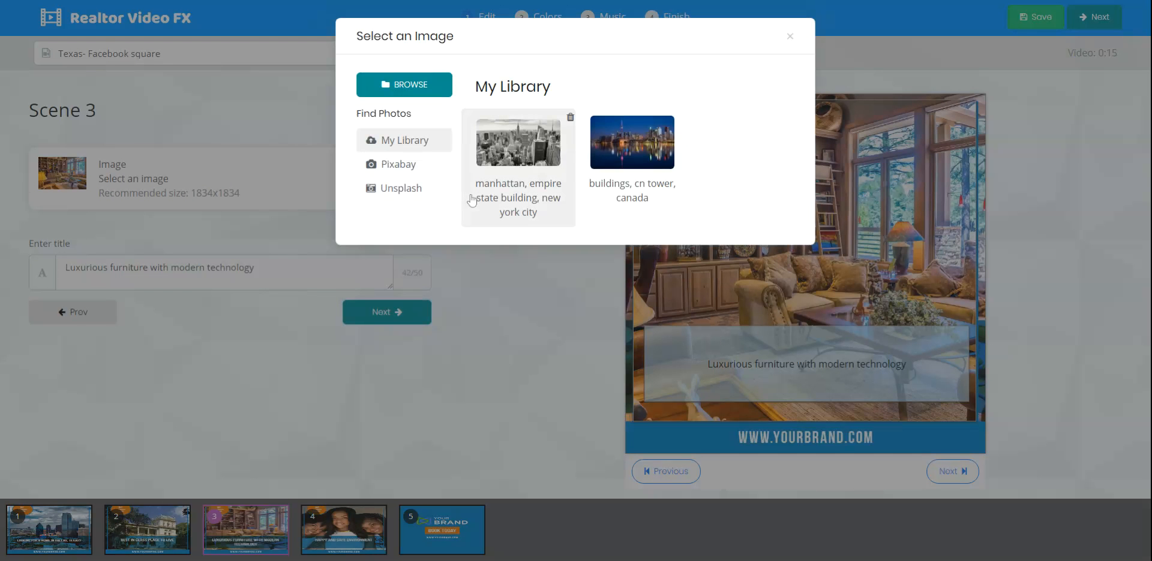
left_click(400, 167)
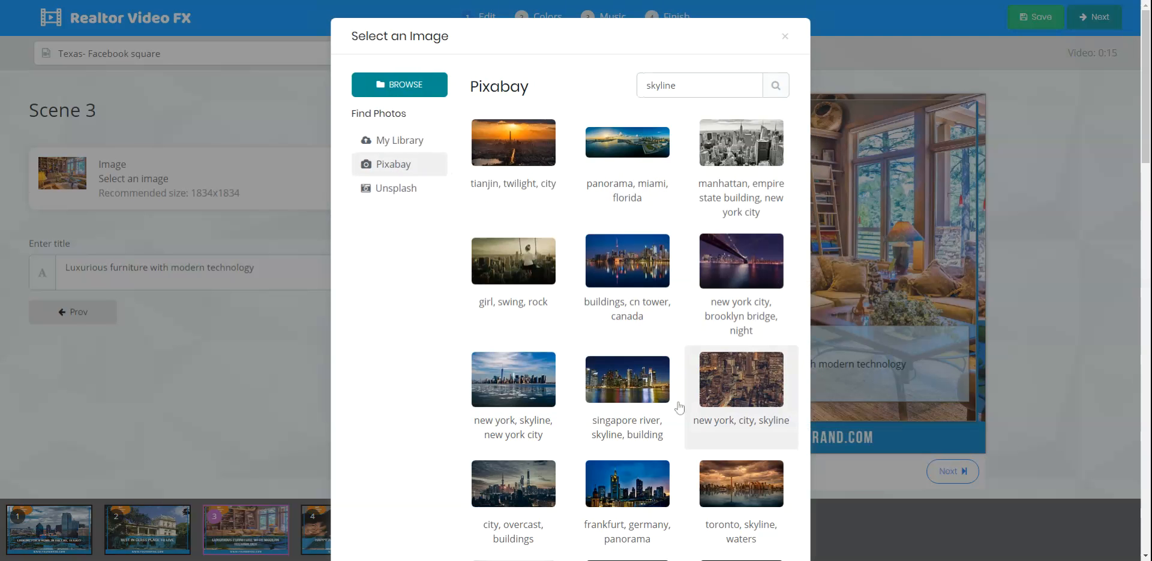
left_click(737, 406)
left_click(745, 445)
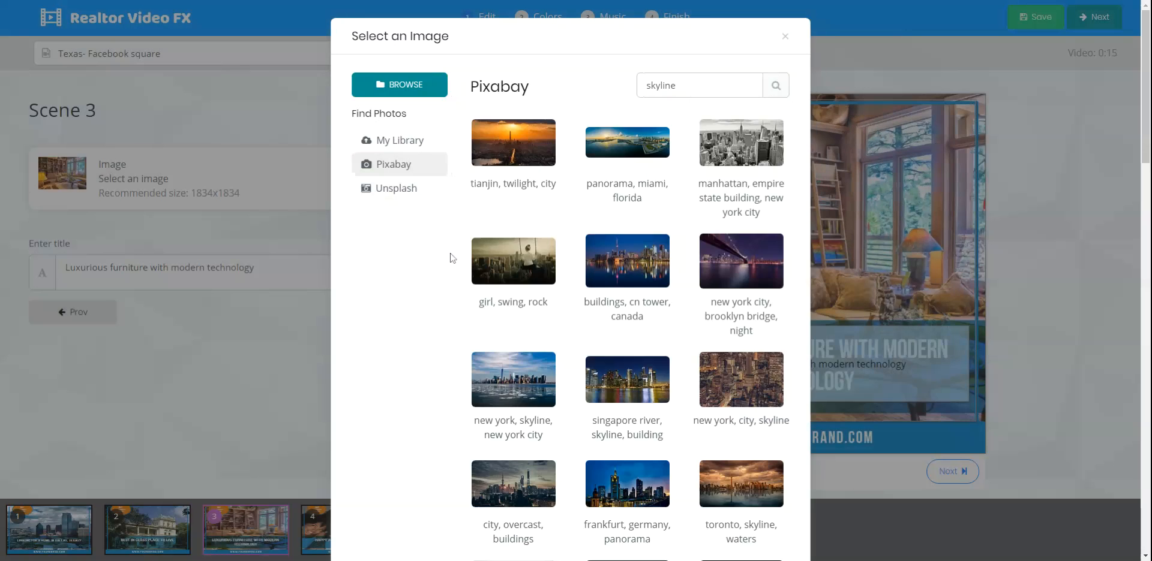
- Change scene 3's title to "Luxurious condos available in midtown"
left_click(451, 253)
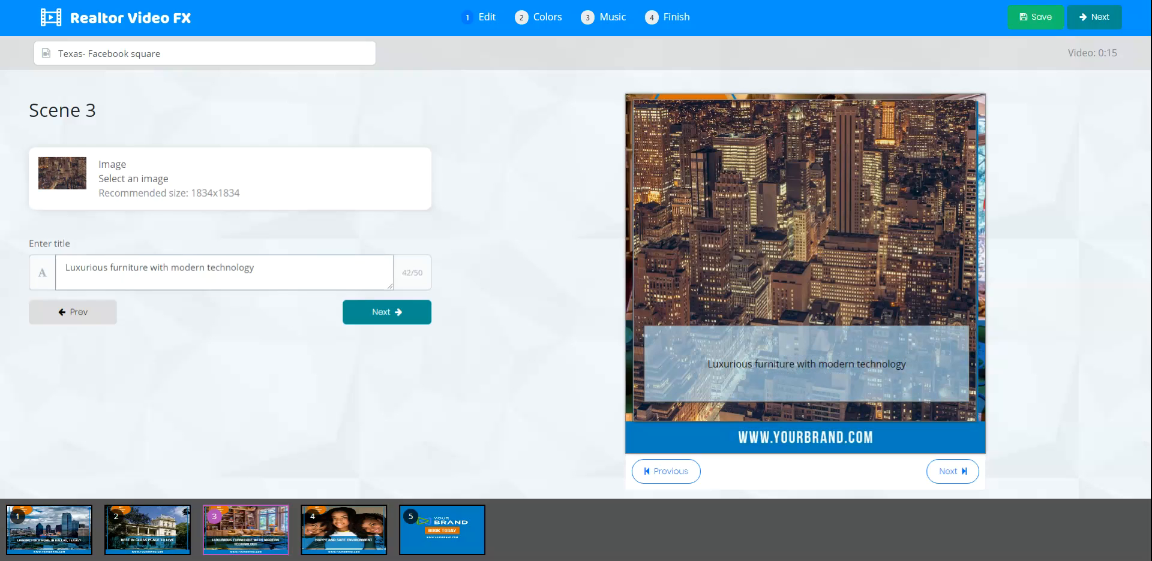
key("ctrl+a")
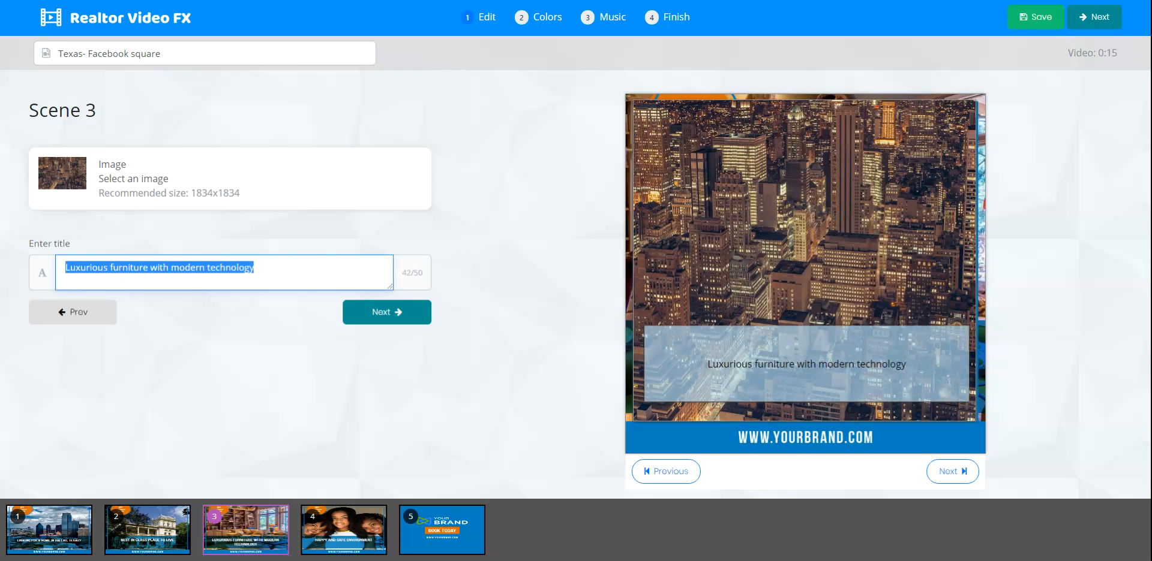
left_click(254, 268)
left_click_drag(254, 268, 119, 268)
type("condos ava")
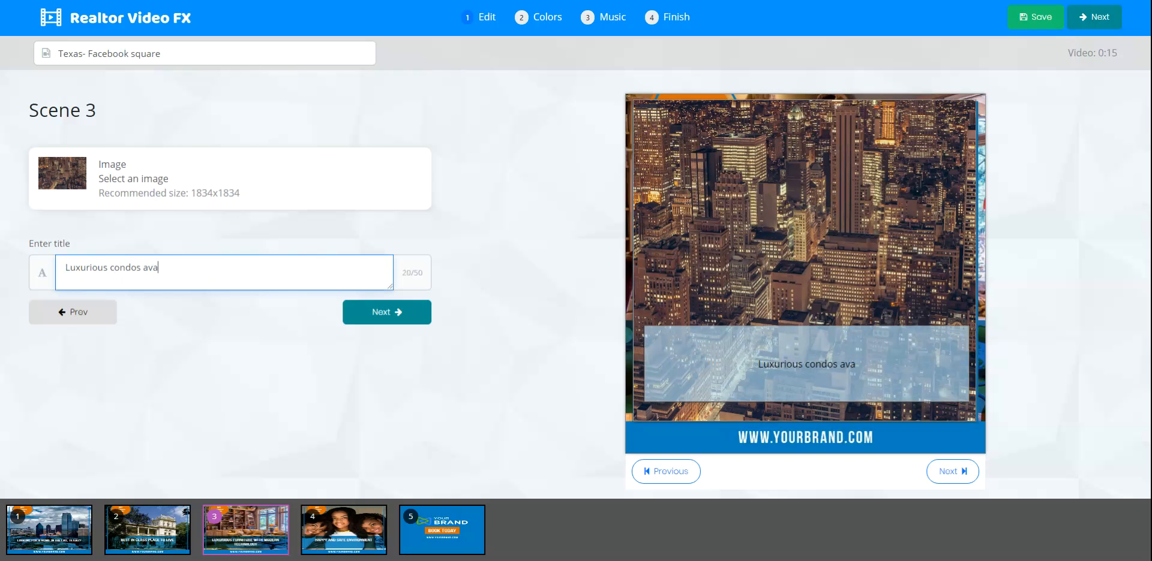
type("ilable in ")
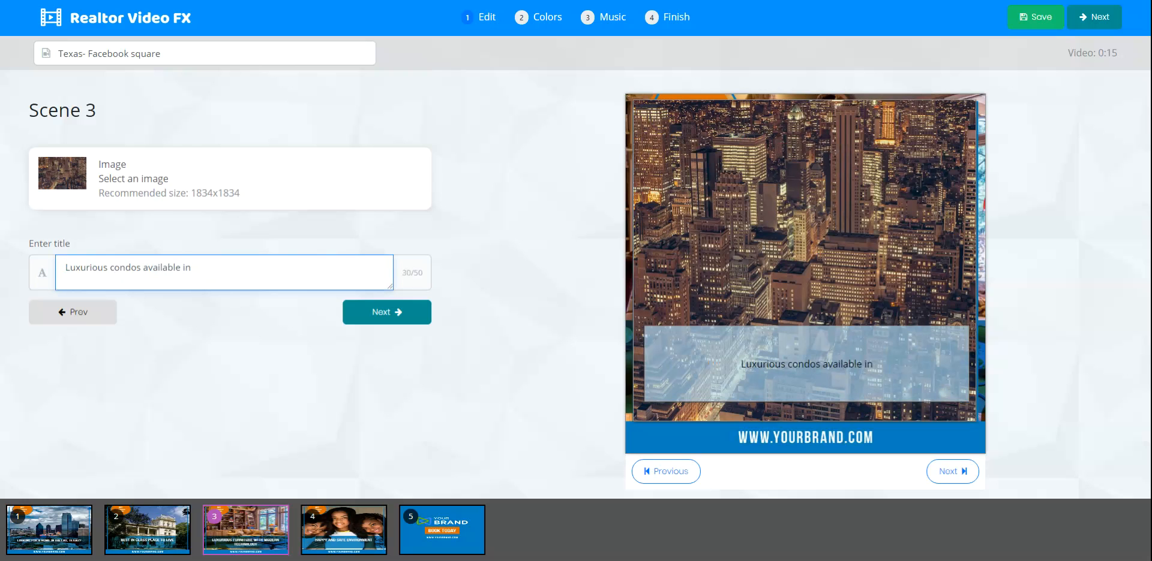
type("m")
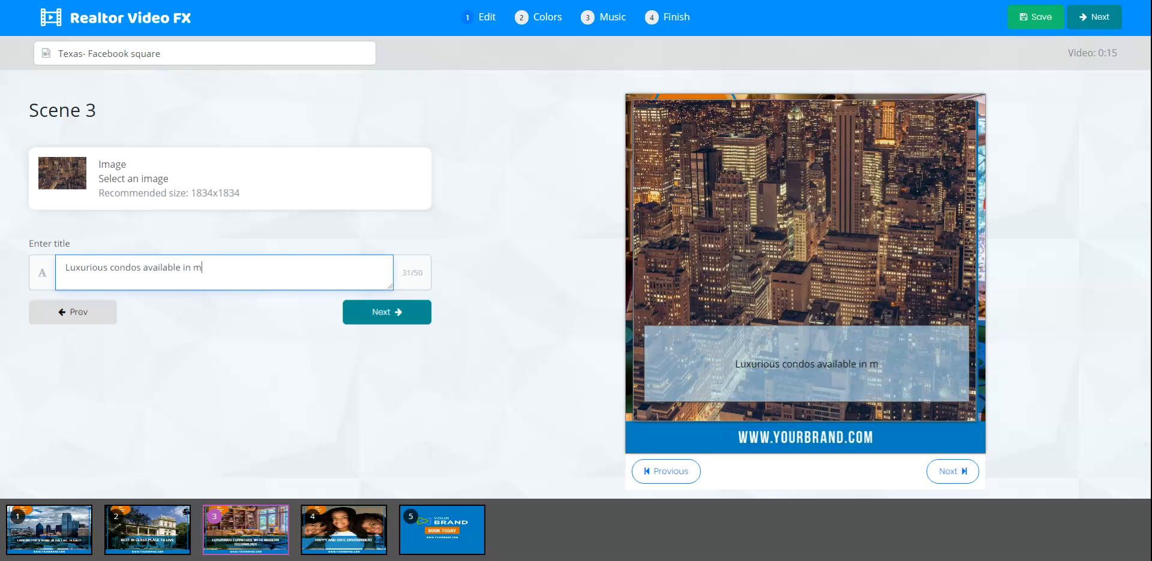
type("idtown")
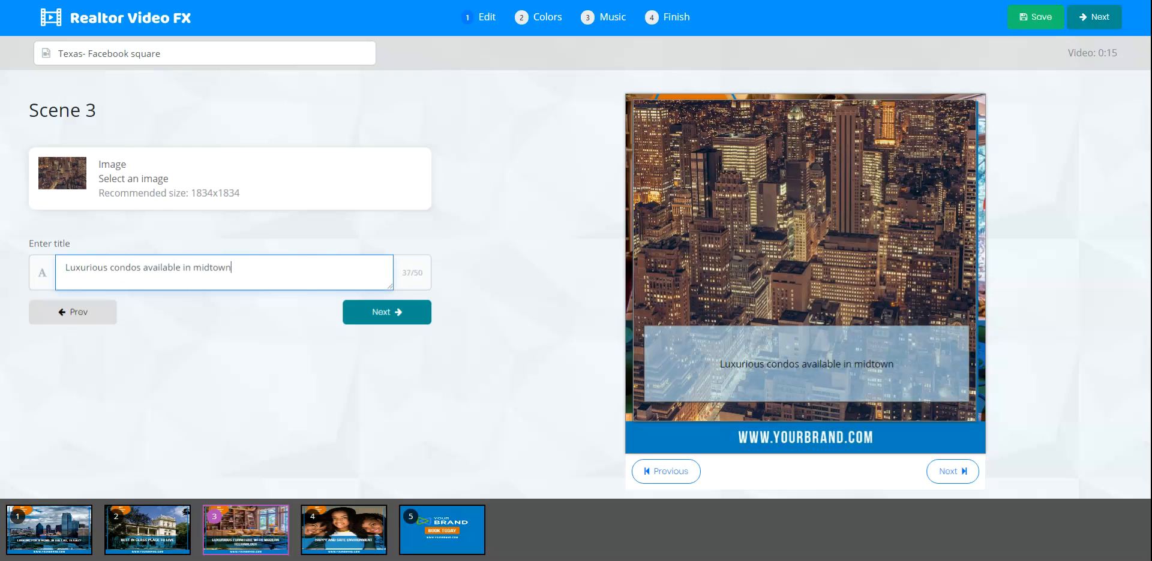
- Keep scene 4's image and change its title to "we look forward to hearing from you!"
left_click(386, 312)
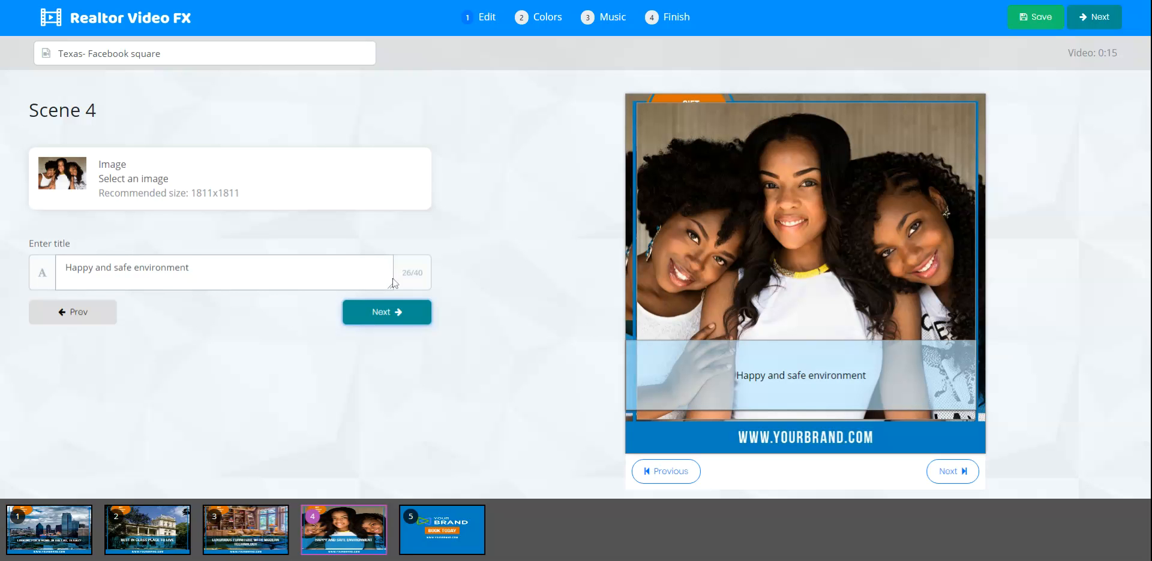
left_click(190, 267)
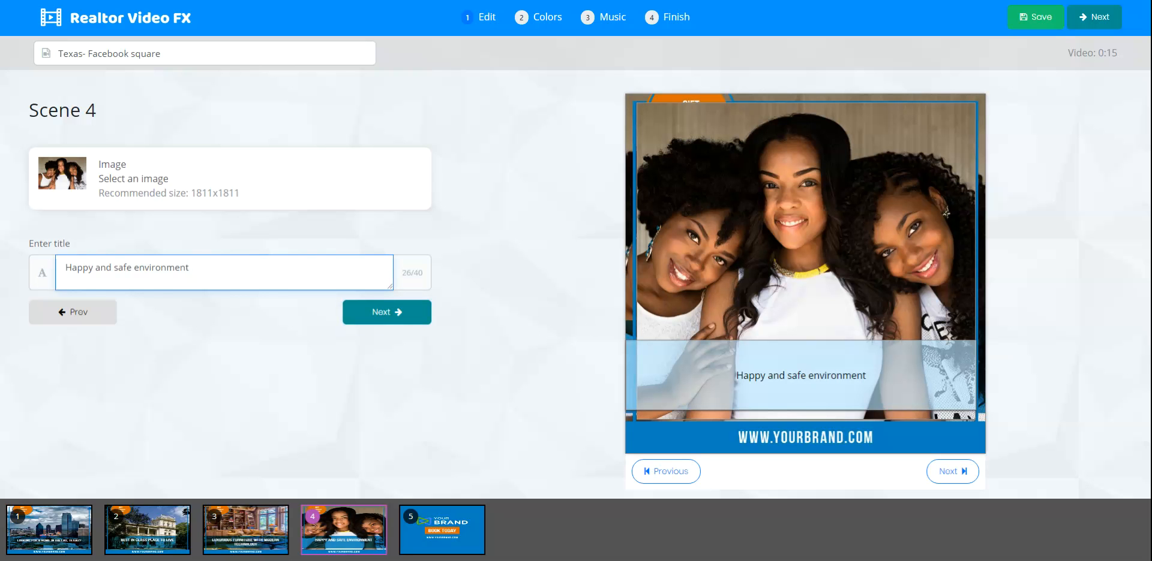
key("ctrl+a")
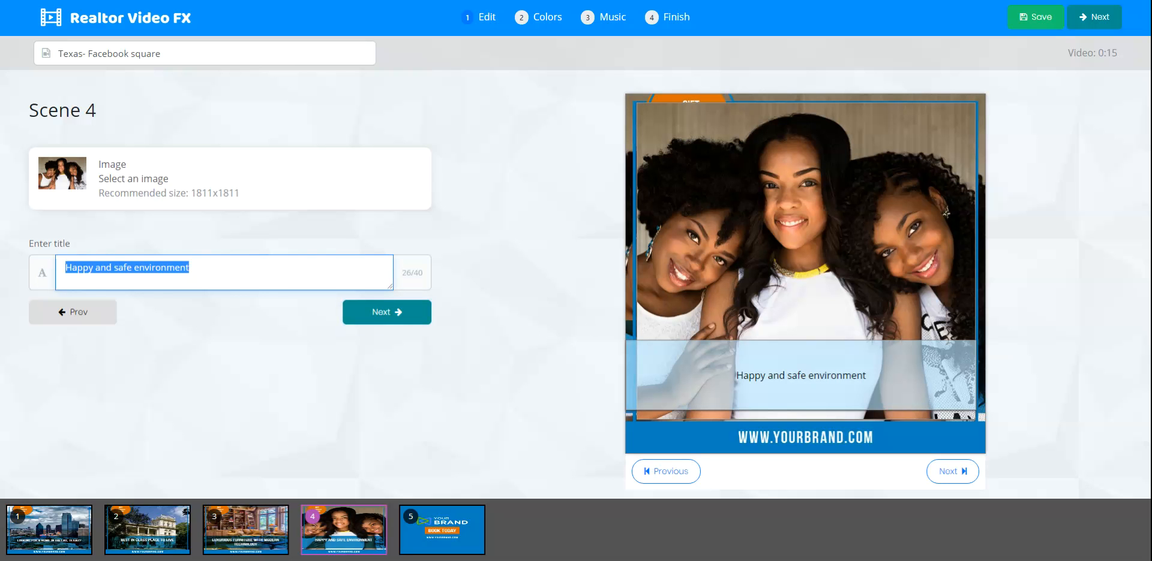
type("we lo")
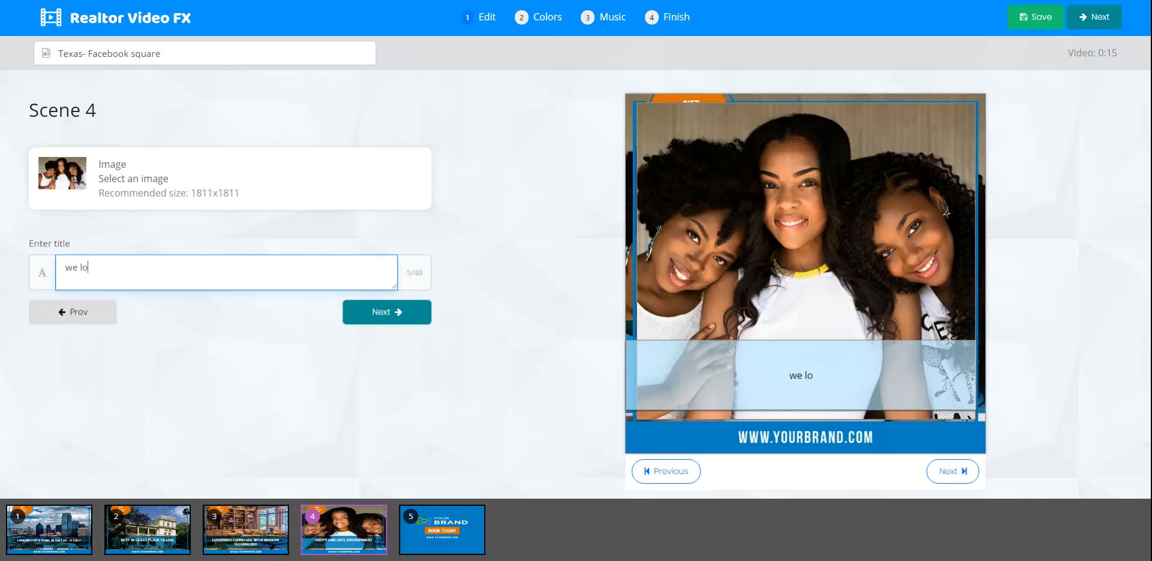
type("ok fo")
type("rward")
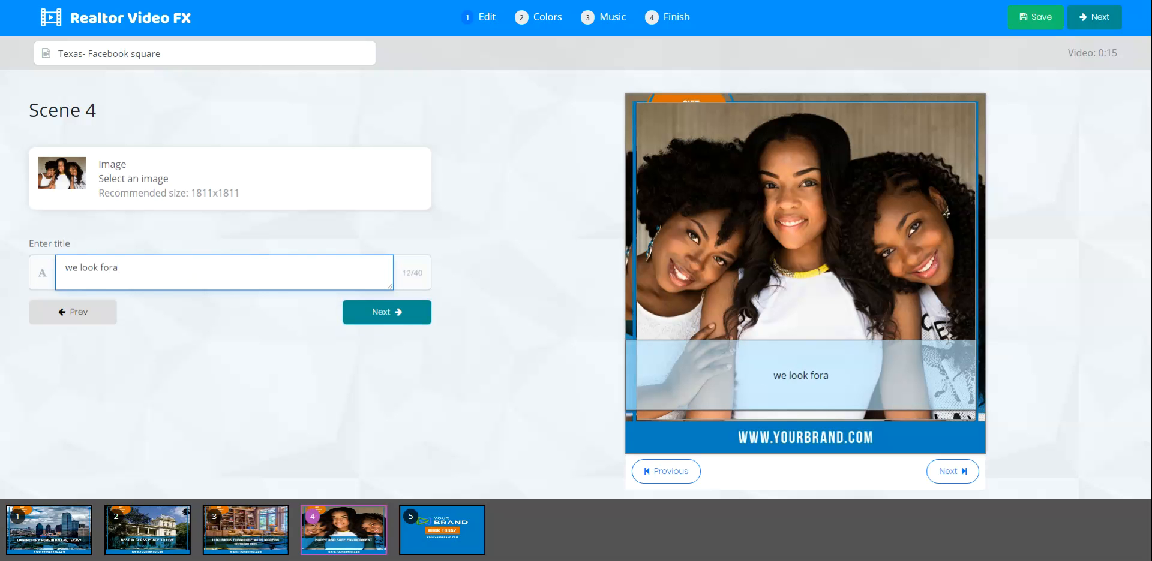
type(" to hearign")
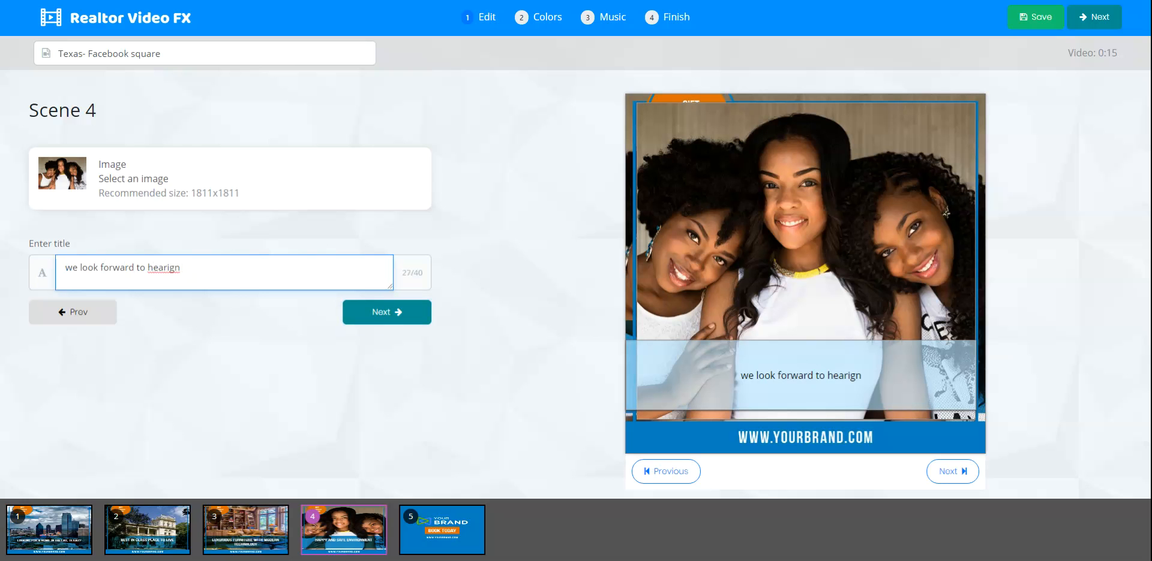
key("BackSpace")
key("BackSpace")
key("BackSpace")
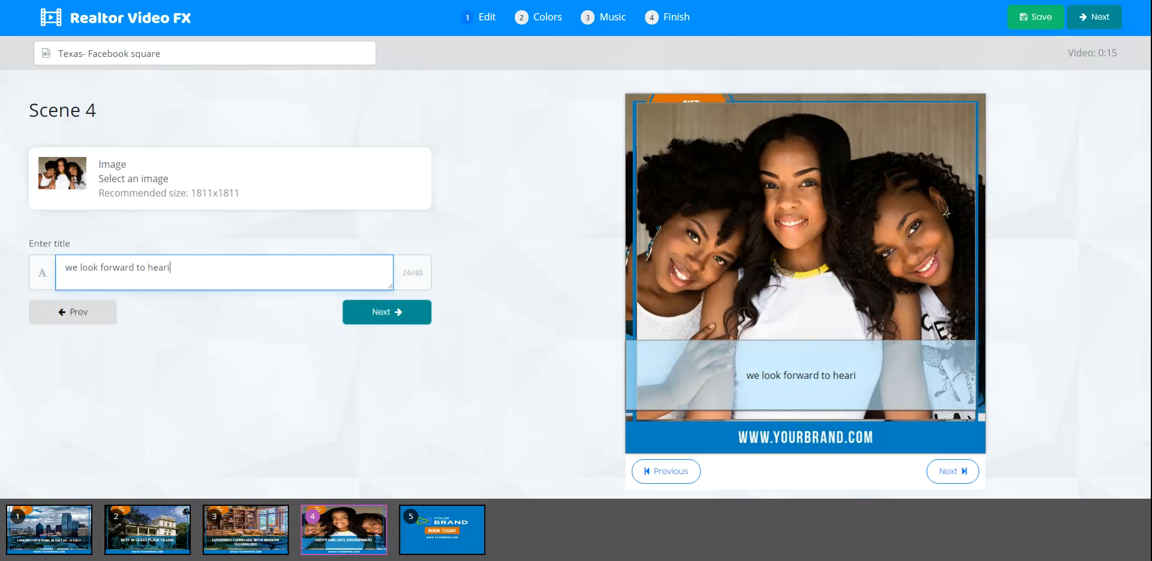
type("ng ")
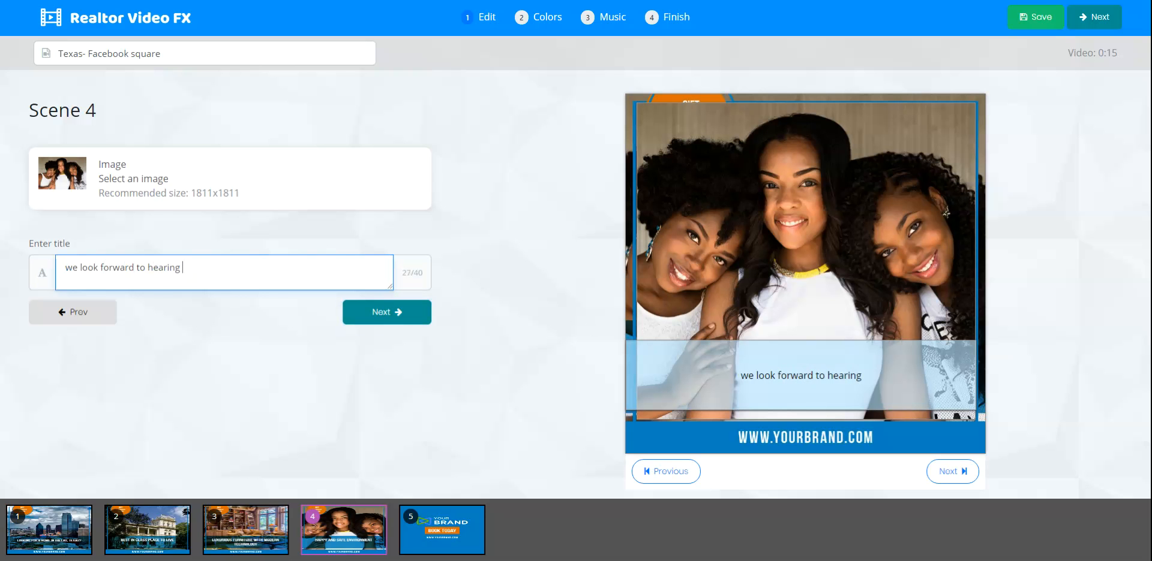
type("from you!")
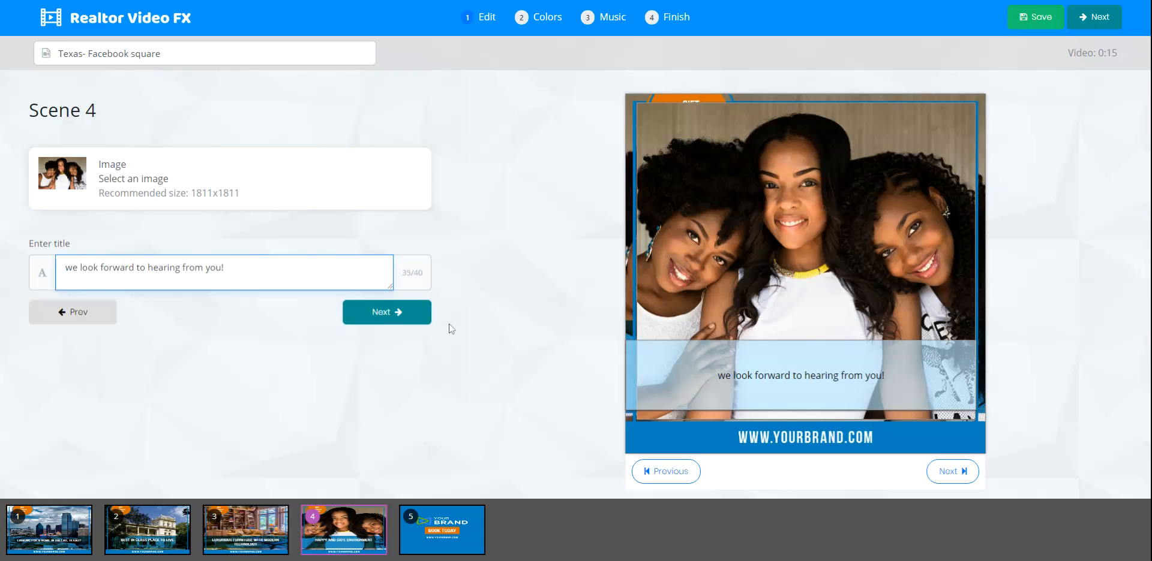
- Look at the image choices for scene 5's logo and close them without picking one
left_click(393, 315)
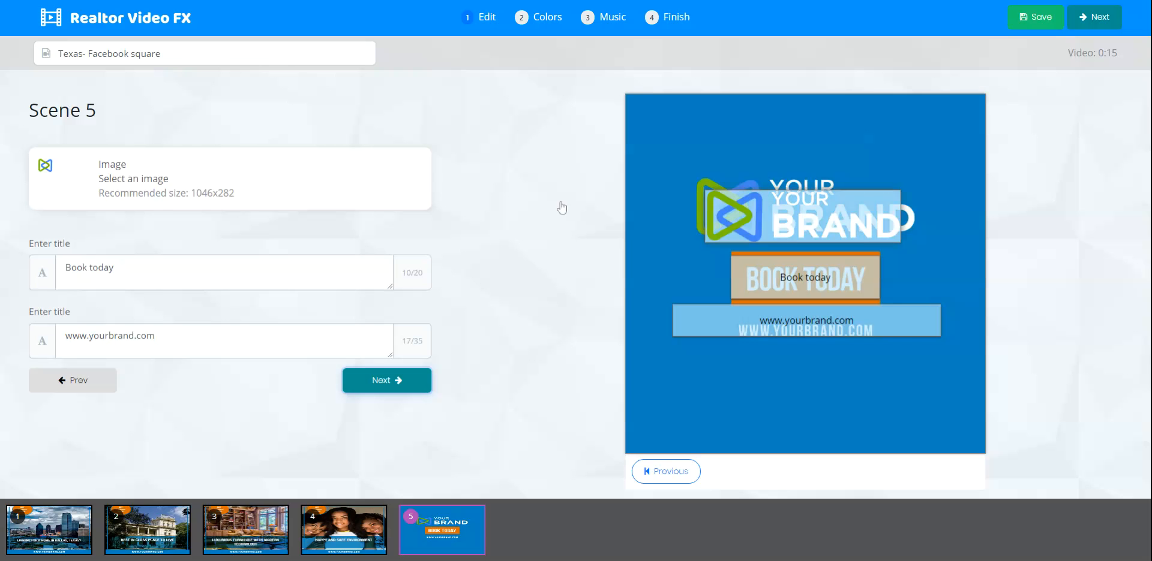
left_click(150, 178)
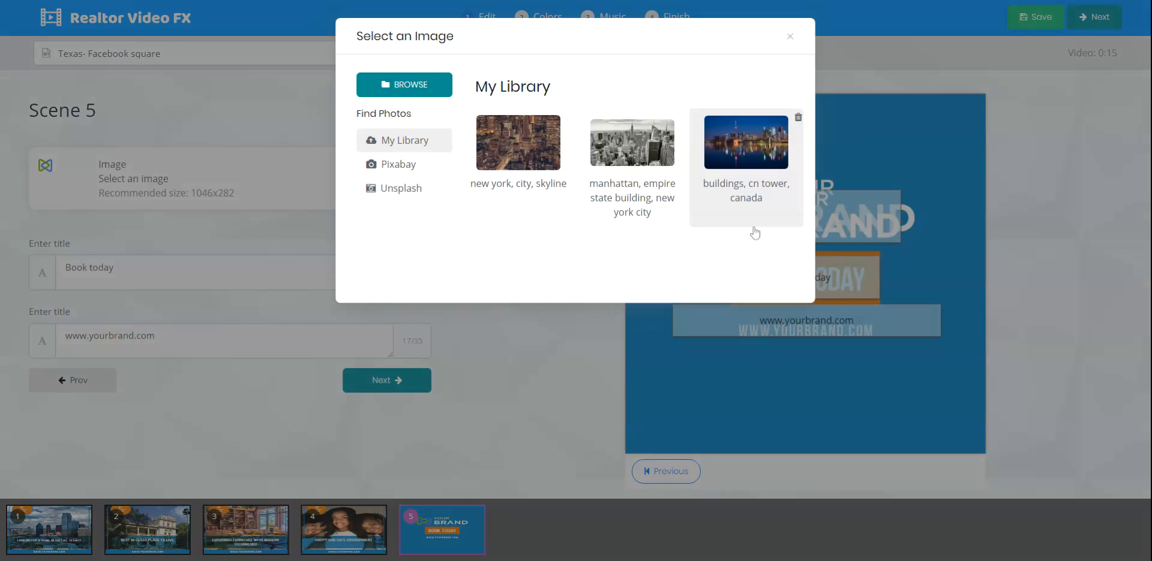
left_click(790, 37)
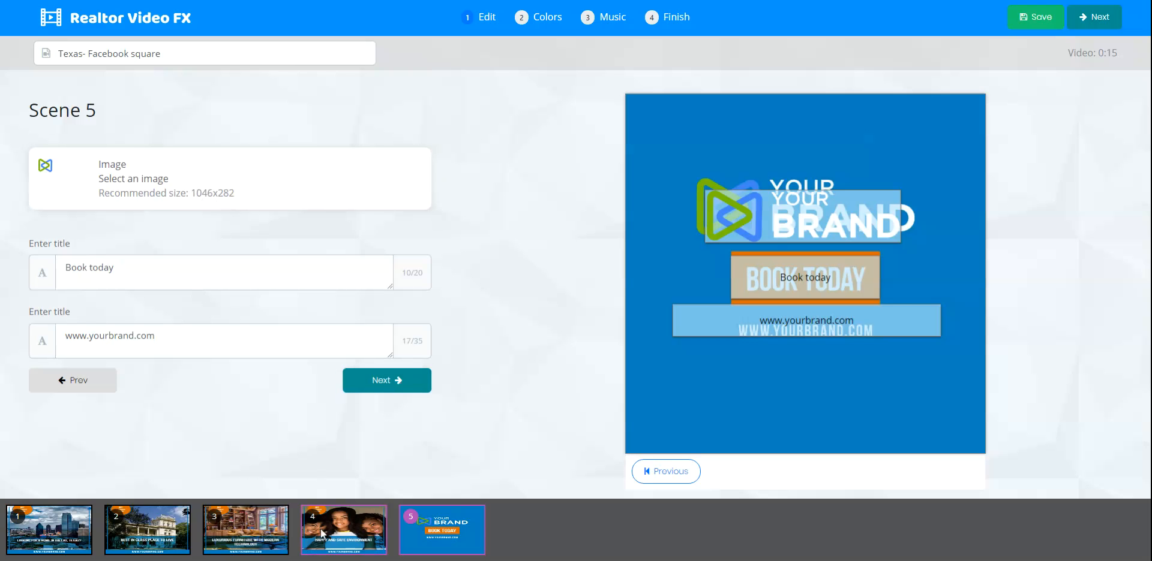
- Review the images and titles of all five scenes to check the edits
left_click(68, 535)
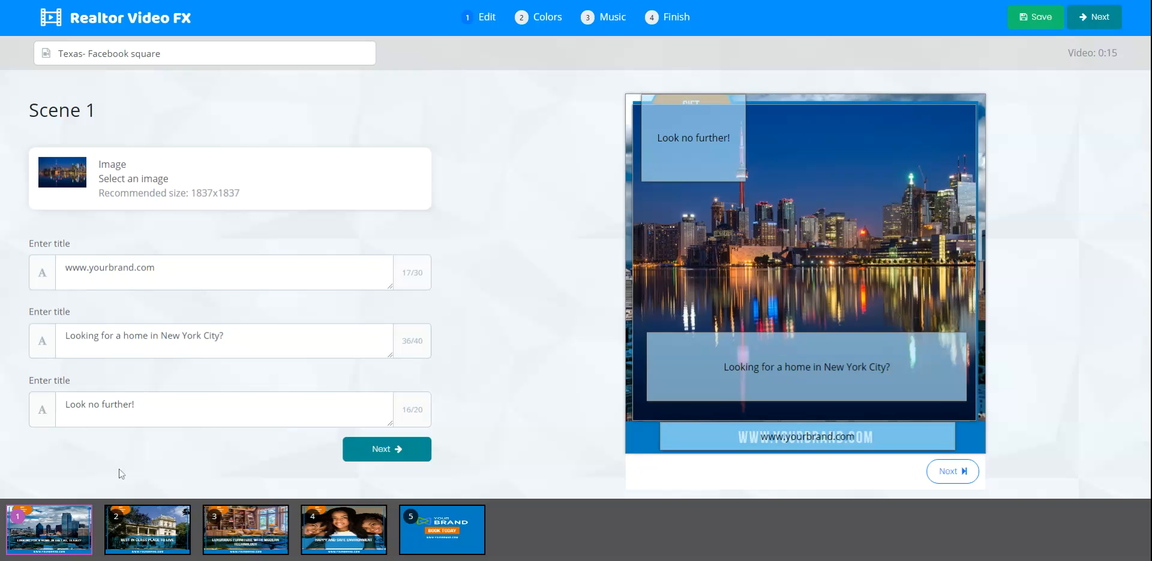
left_click(173, 406)
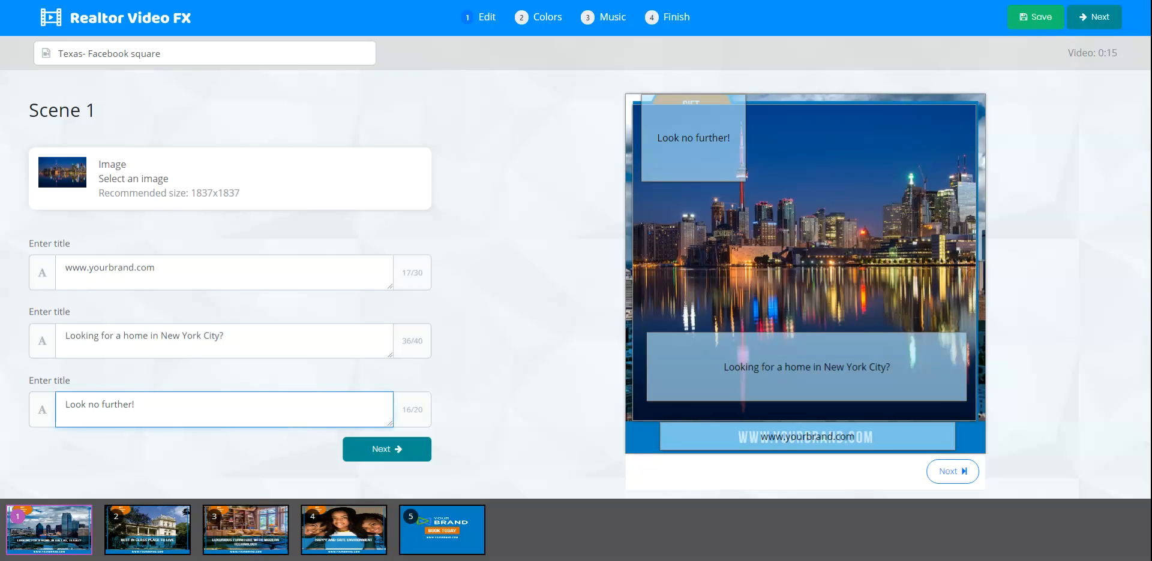
left_click(158, 518)
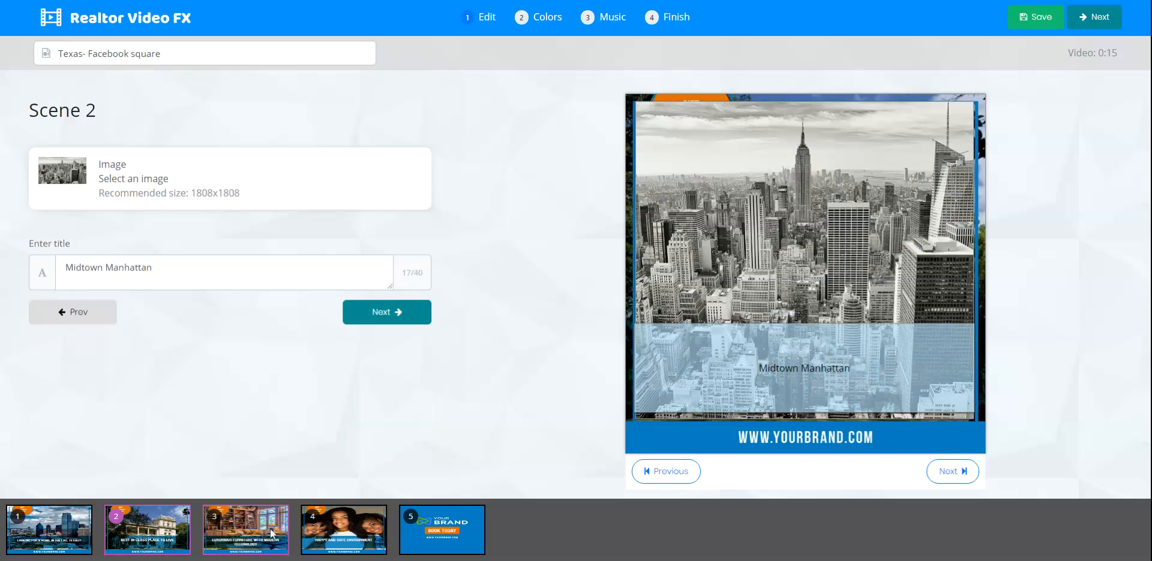
left_click(441, 517)
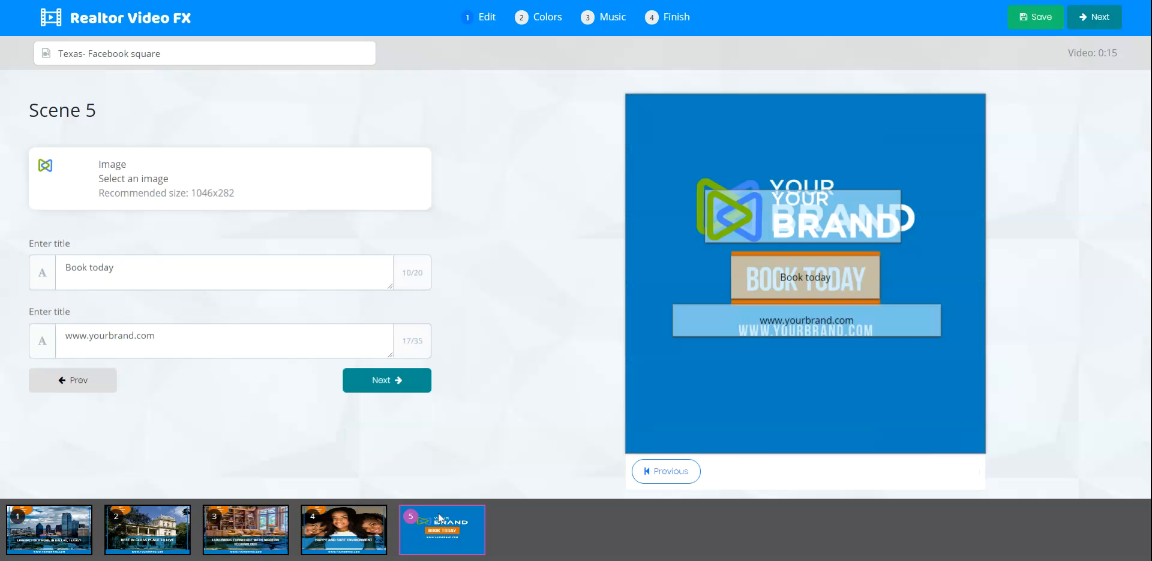
left_click(376, 529)
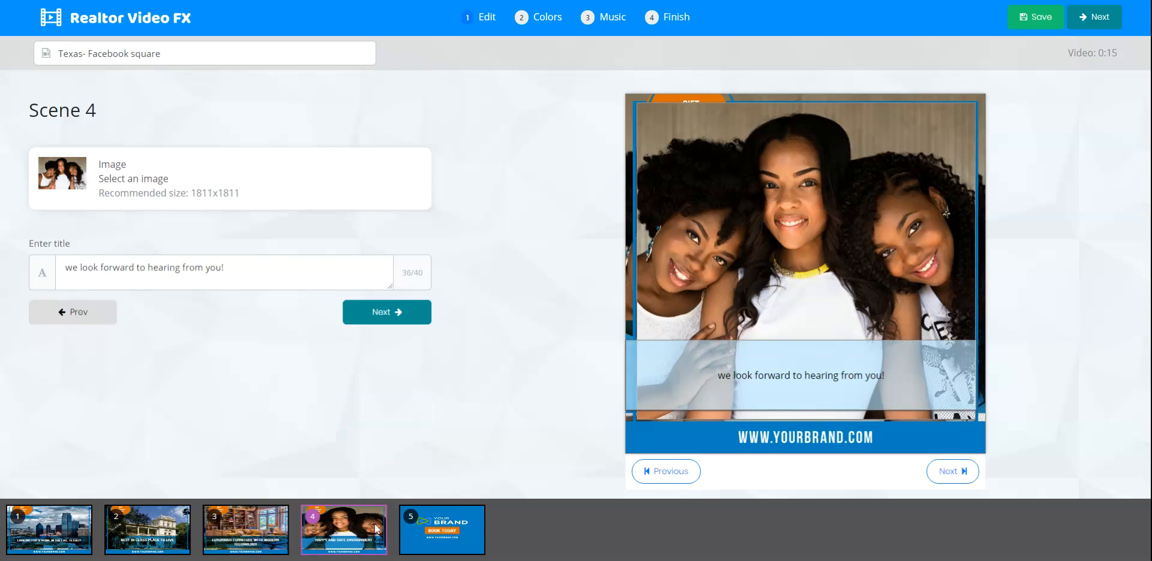
left_click(287, 528)
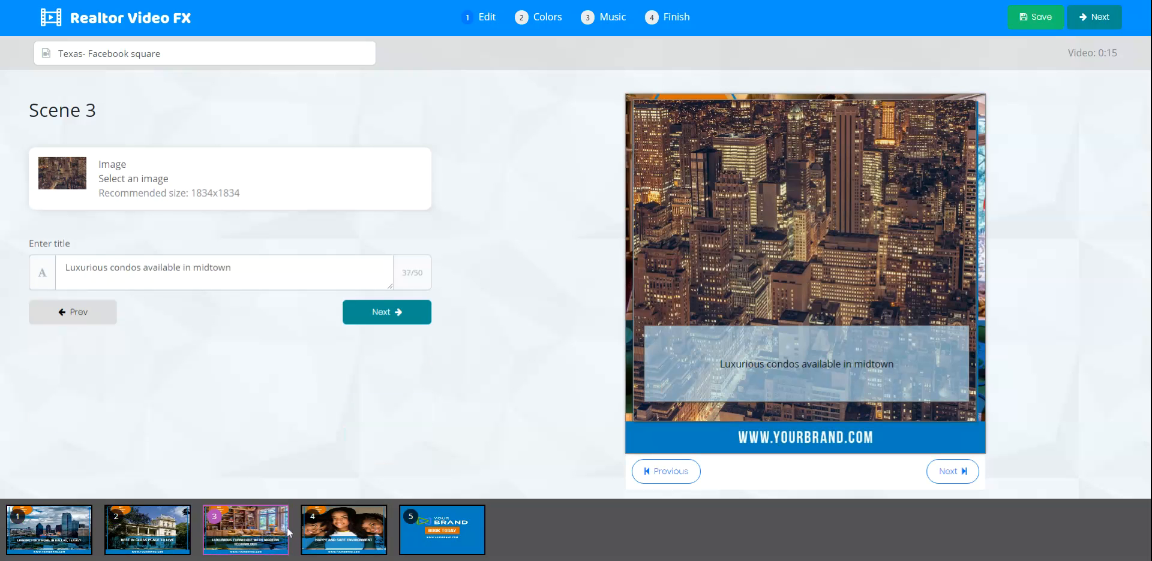
left_click(168, 546)
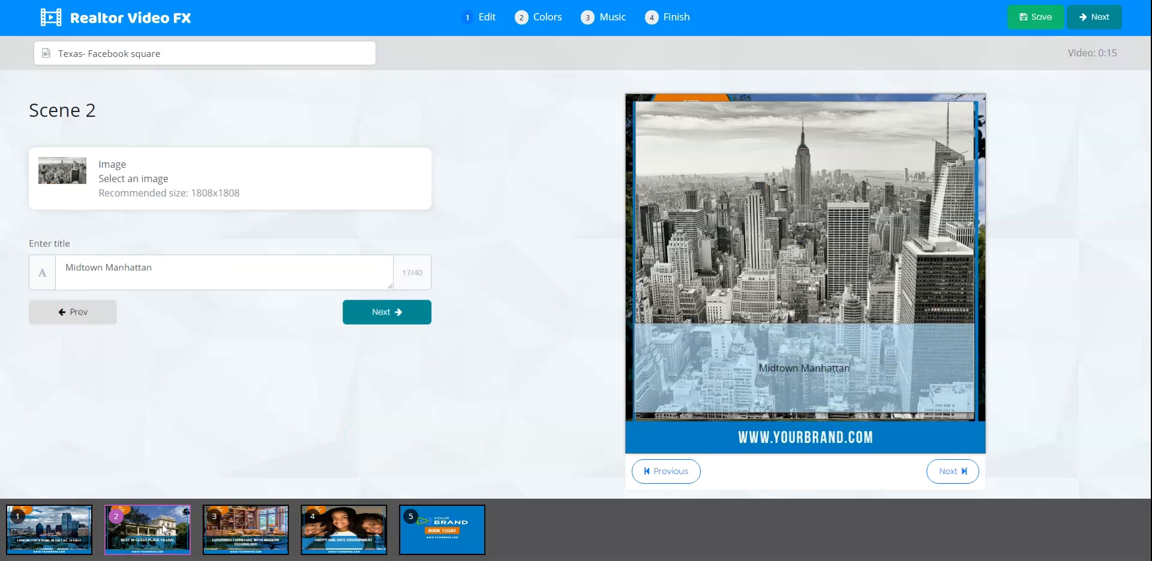
left_click(60, 531)
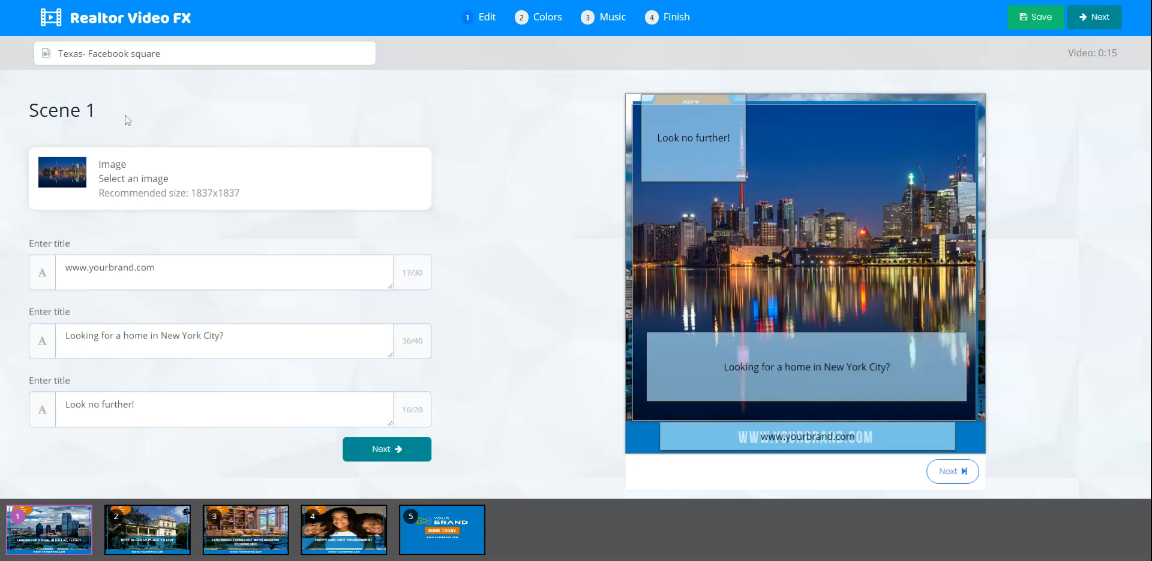
left_click(442, 506)
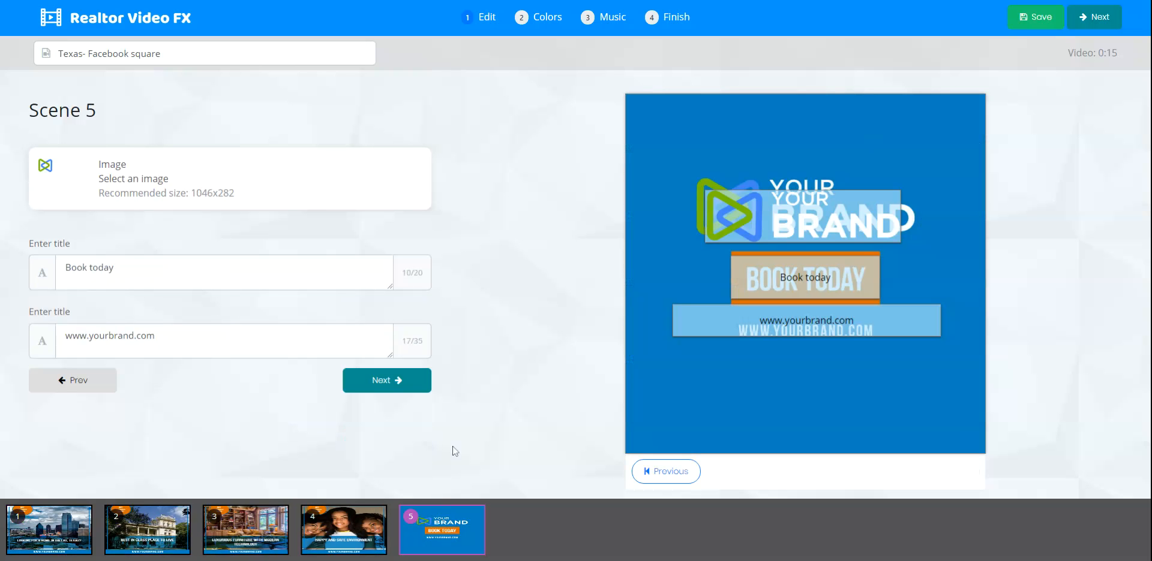
- Open the video's color settings, look over the custom colors, choose the dark blue preset palette and continue to the music selection
left_click(399, 386)
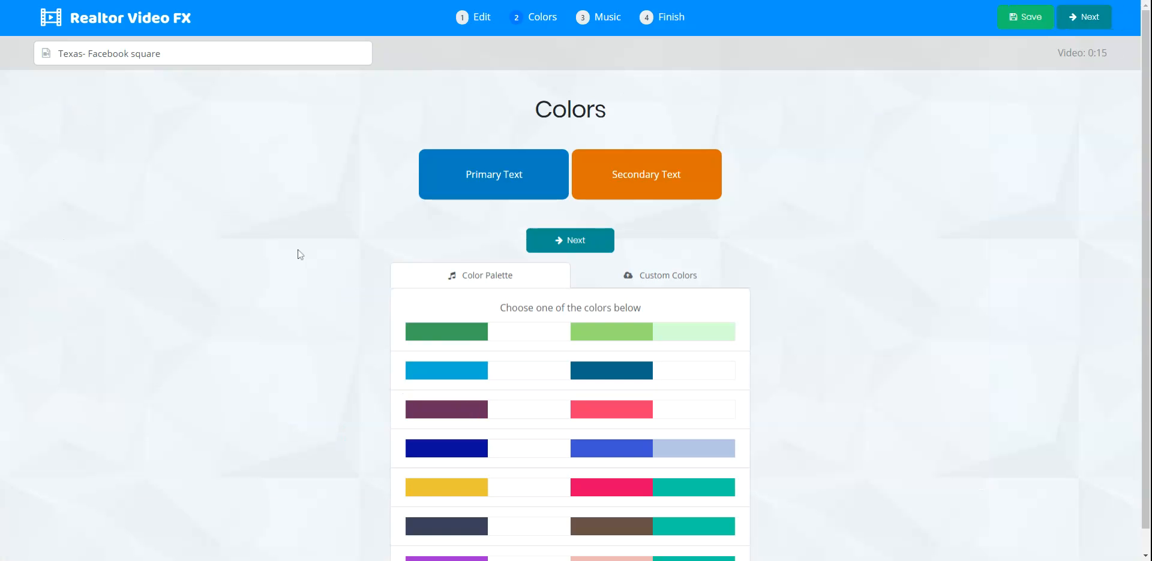
scroll(786, 256, "down", 1)
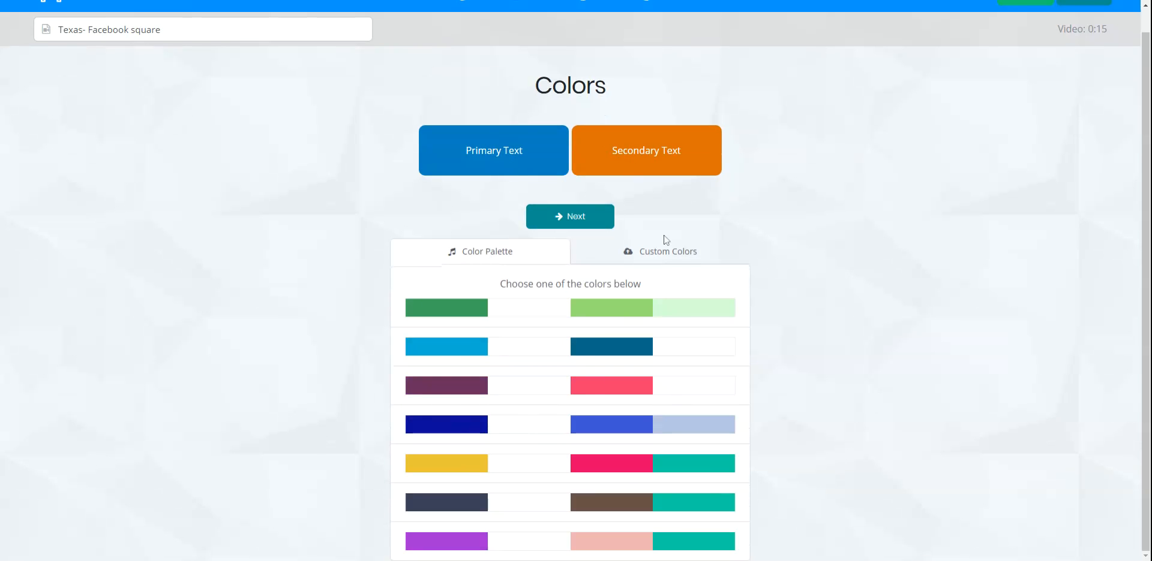
left_click(668, 256)
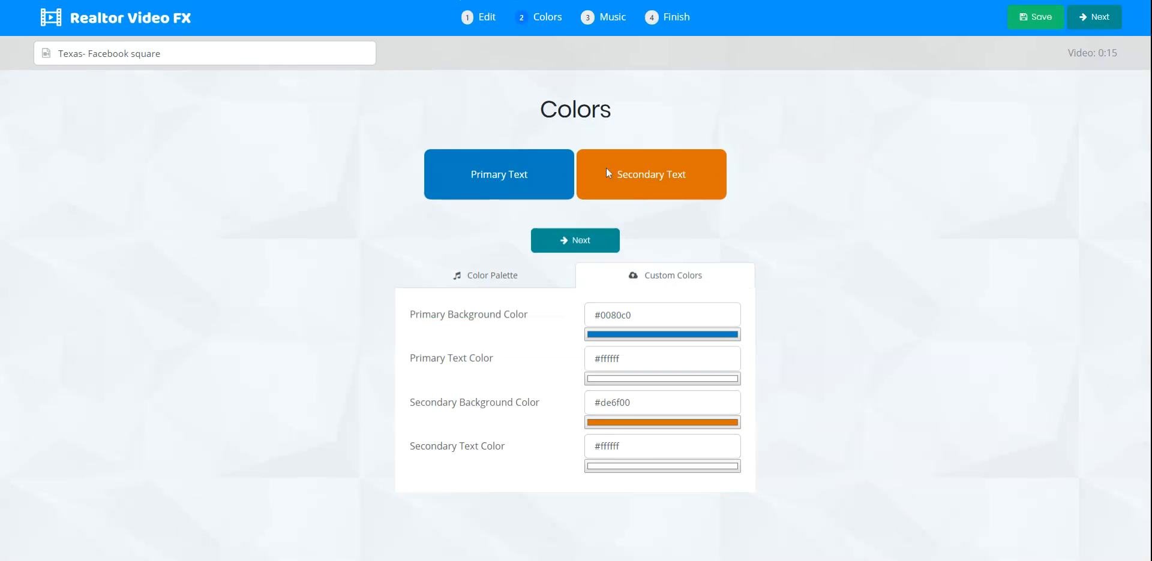
left_click(511, 278)
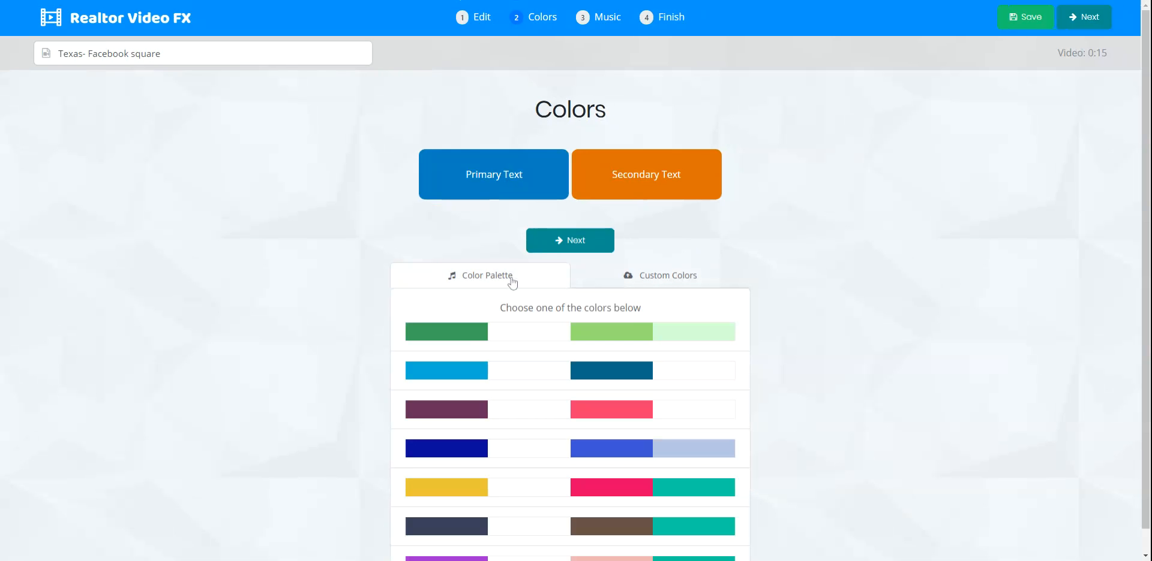
left_click(467, 454)
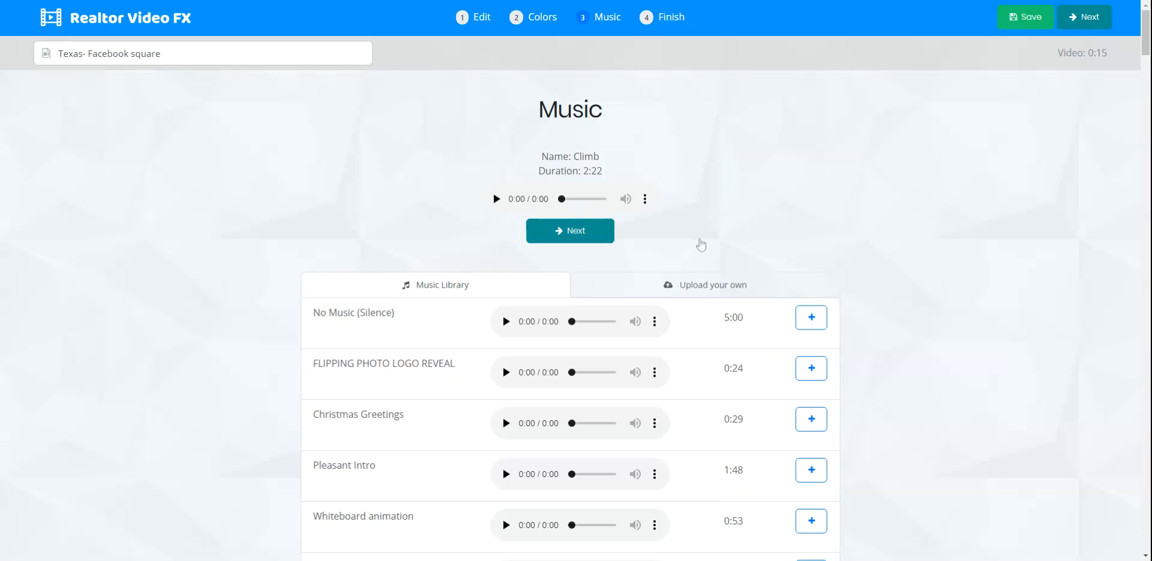
- Listen briefly to the current Climb track and browse the tracks offered in the music library
scroll(750, 210, "down", 1)
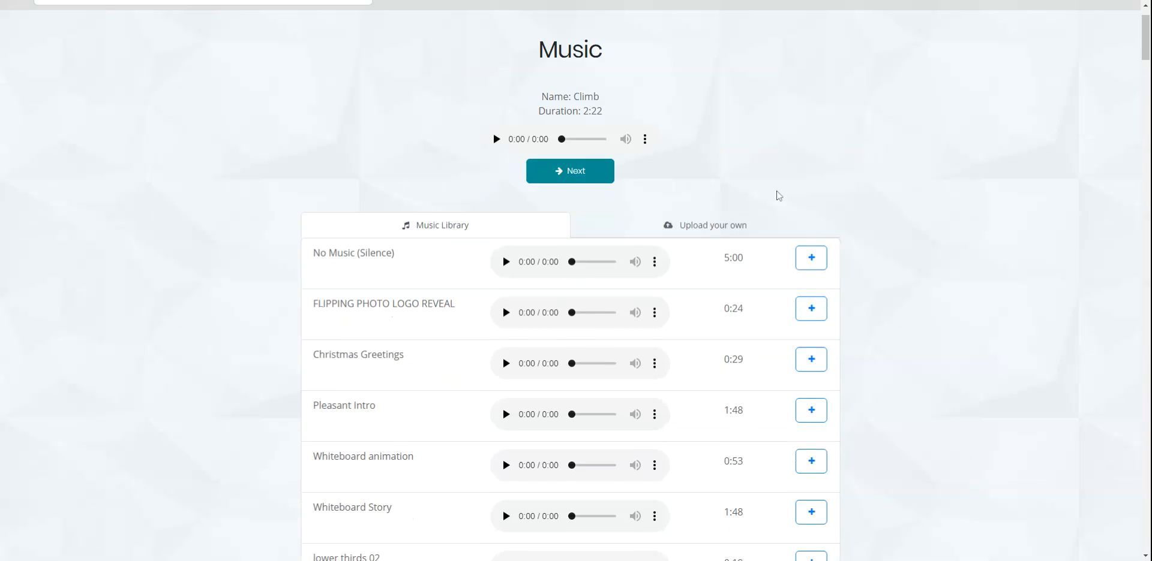
left_click(497, 139)
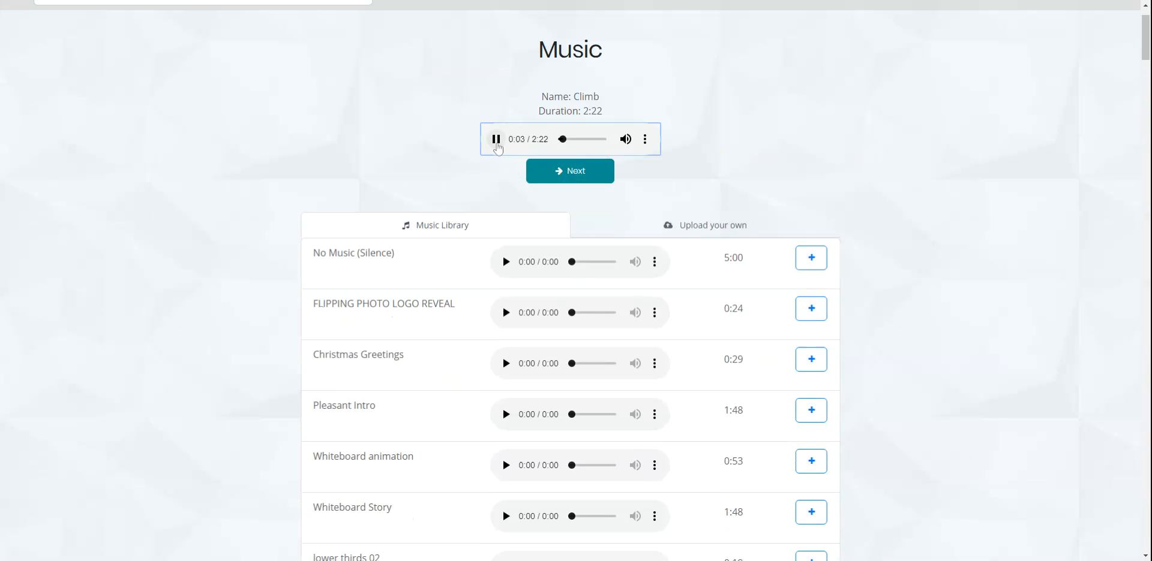
left_click(497, 143)
scroll(487, 174, "down", 1)
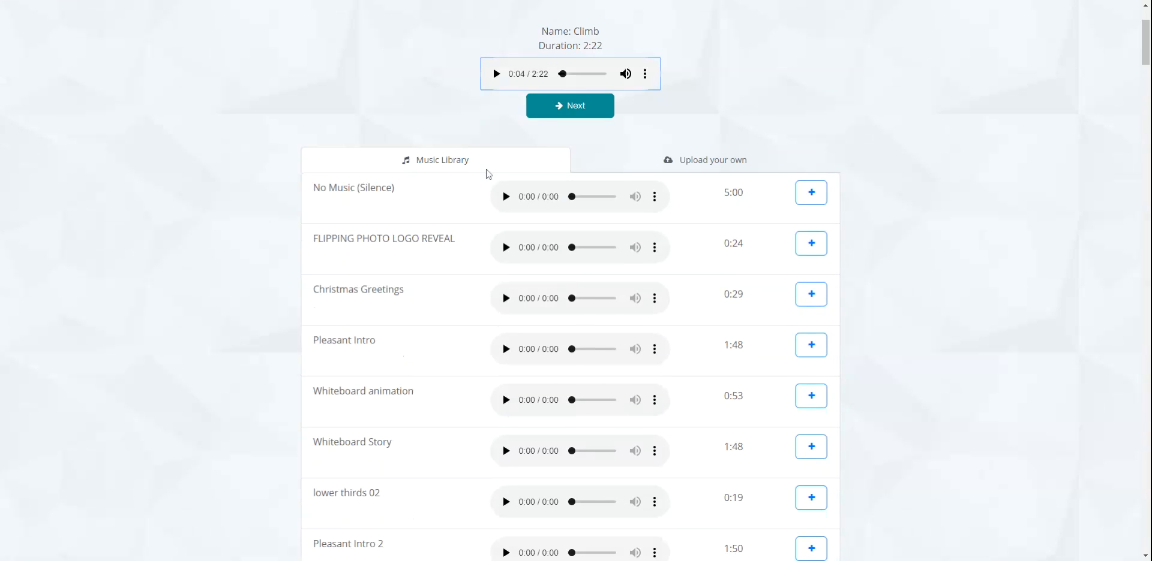
scroll(486, 175, "down", 10)
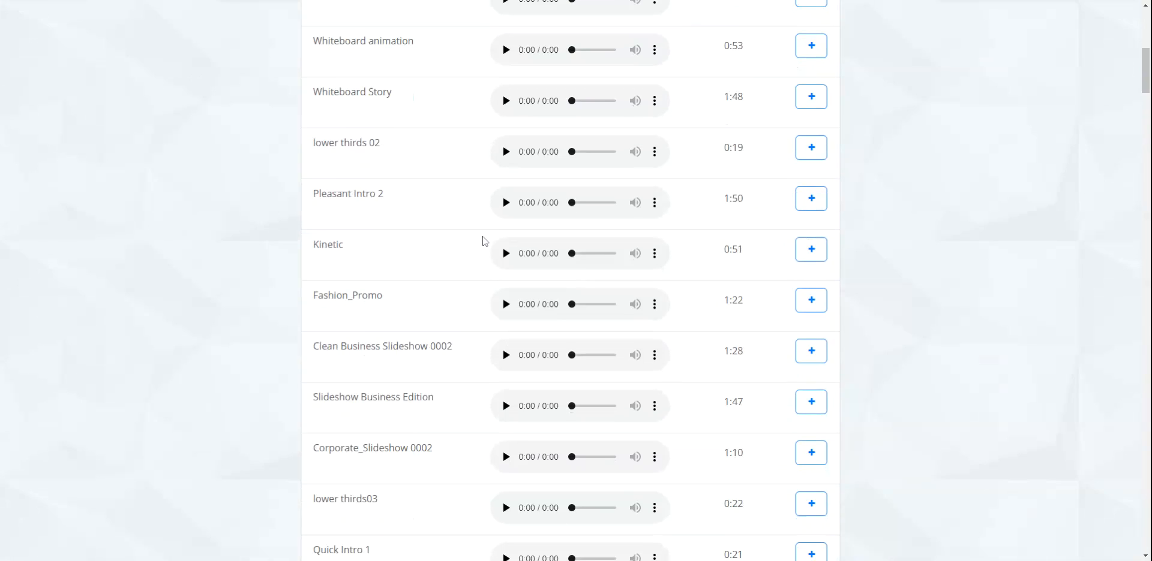
scroll(480, 334, "down", 4)
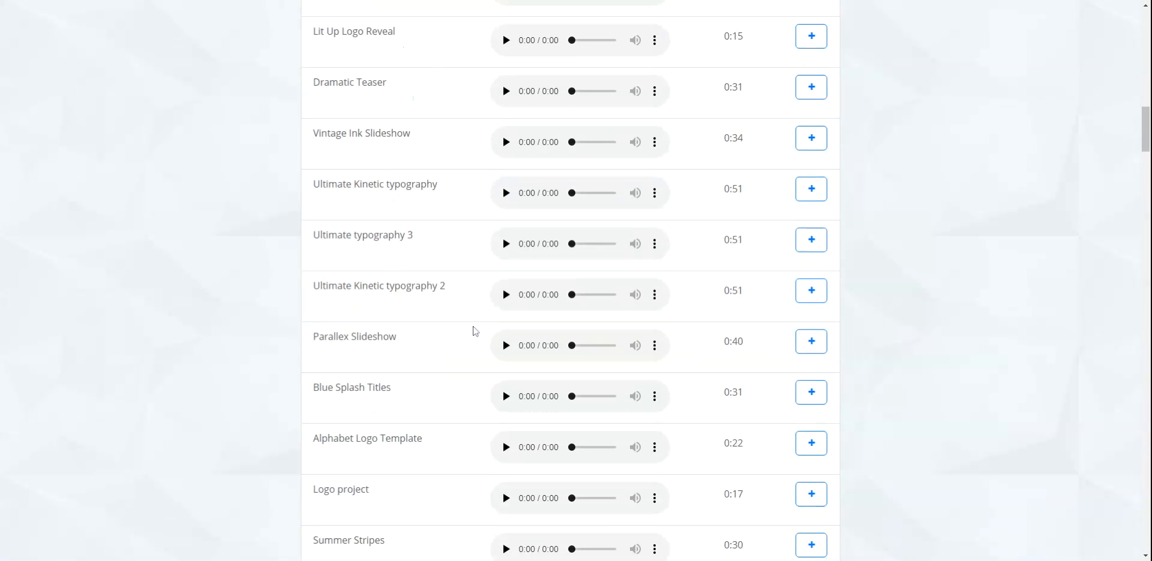
scroll(470, 329, "down", 5)
scroll(468, 323, "down", 7)
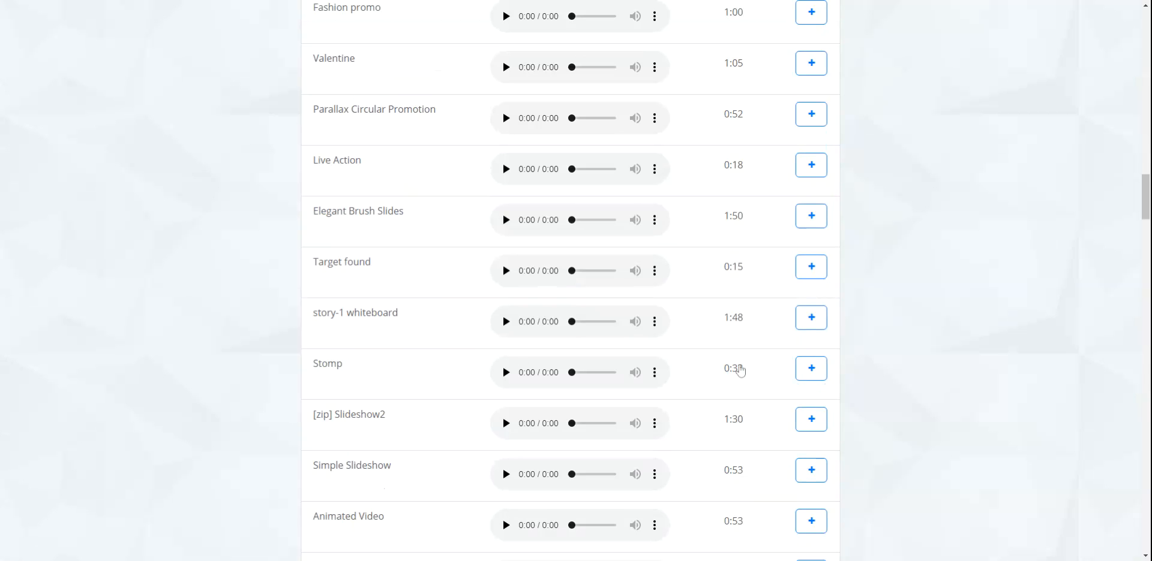
scroll(880, 406, "up", 18)
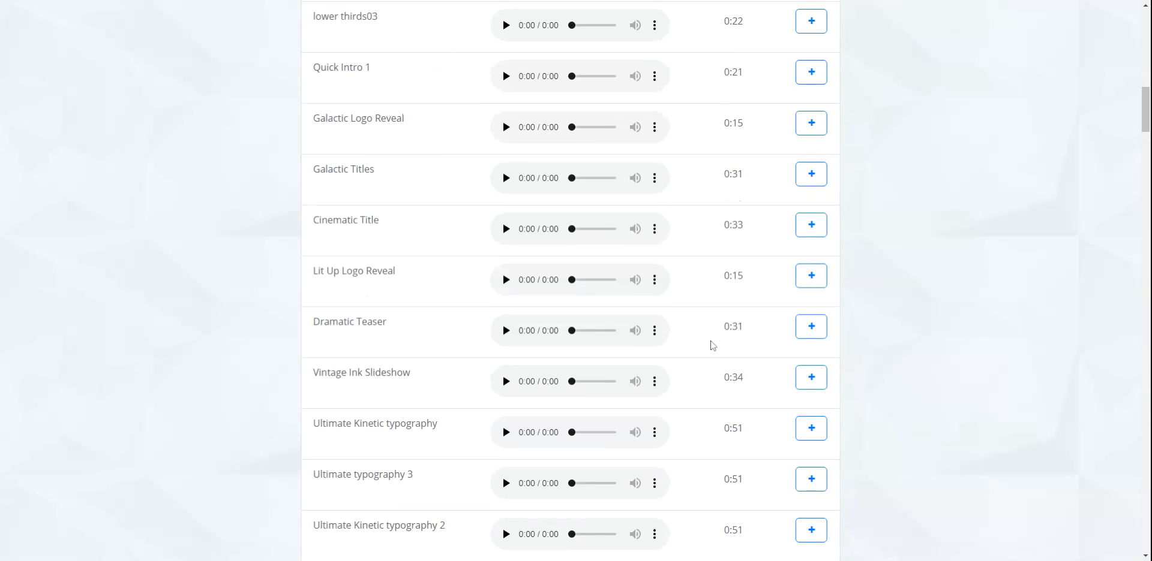
scroll(711, 345, "up", 13)
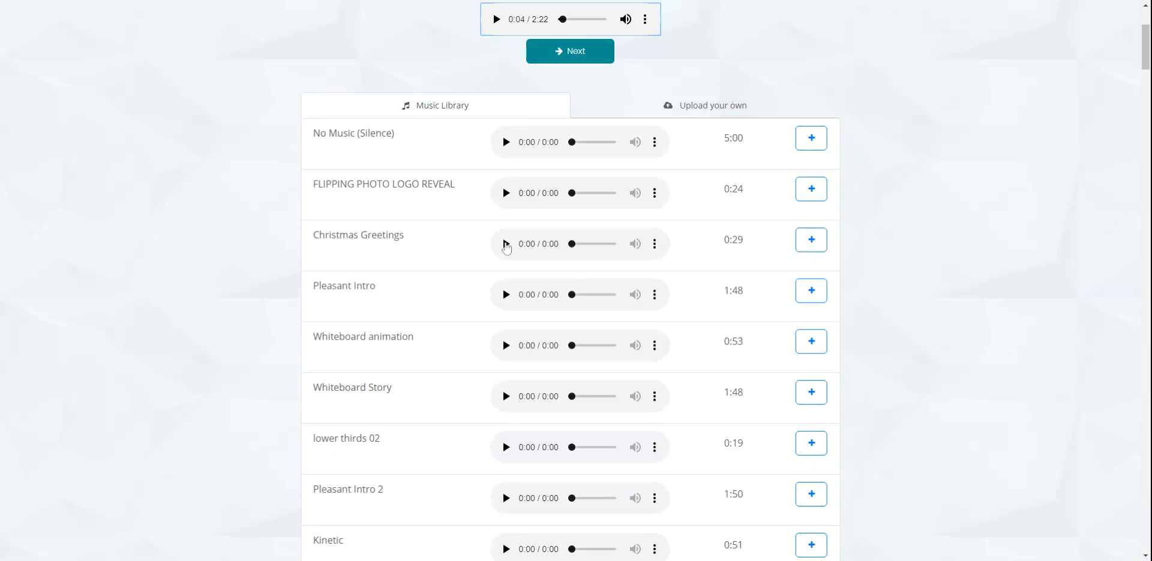
- Preview the Christmas Greetings and Pleasant Intro tracks and set Pleasant Intro as the video's music
left_click(506, 245)
left_click(505, 244)
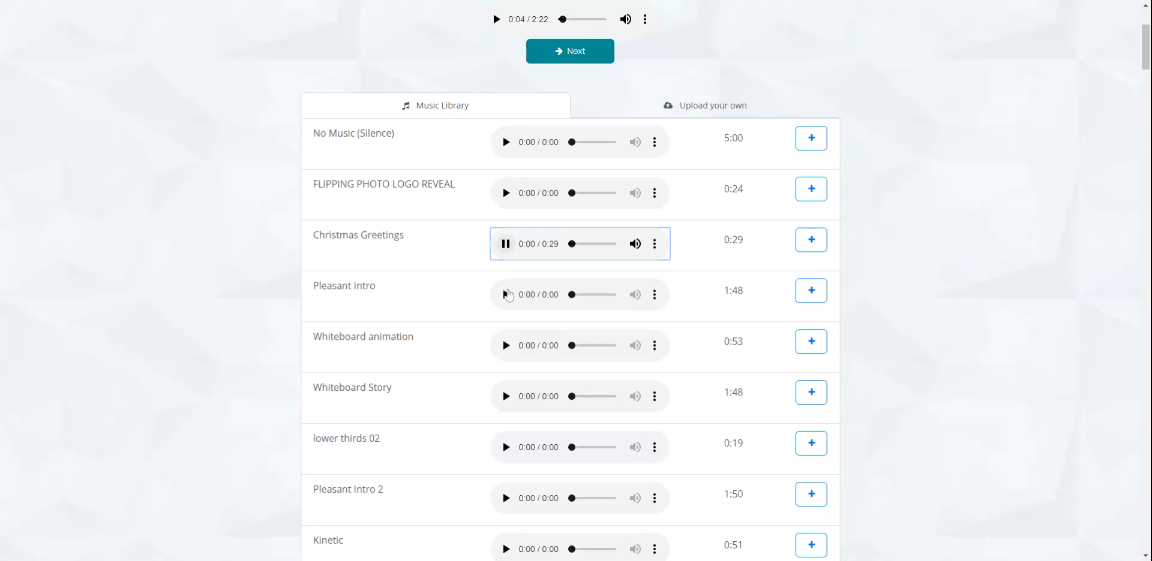
left_click(506, 244)
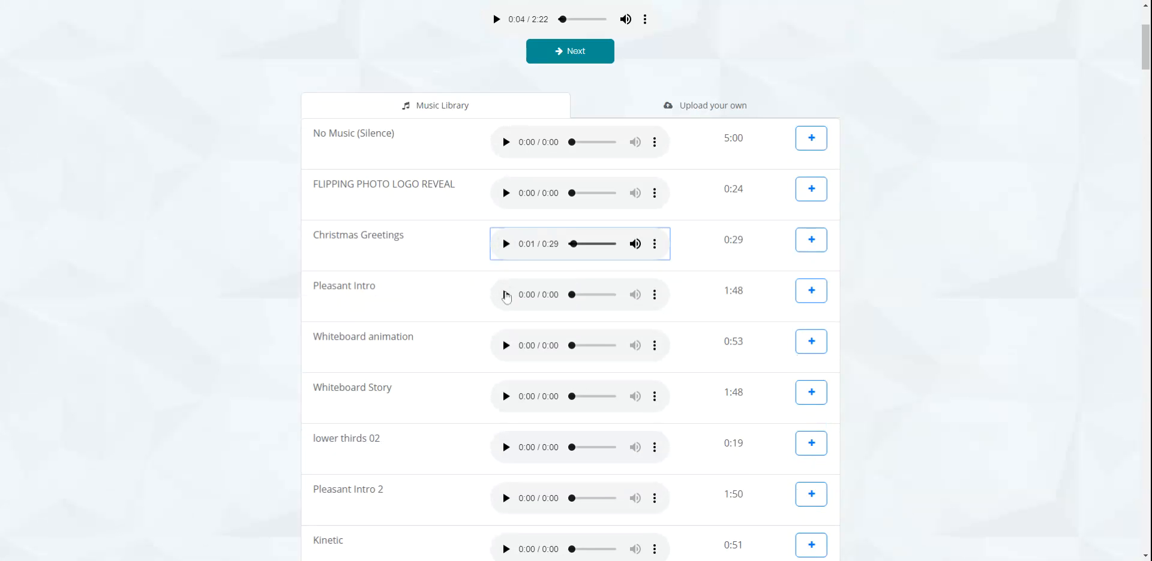
left_click(506, 298)
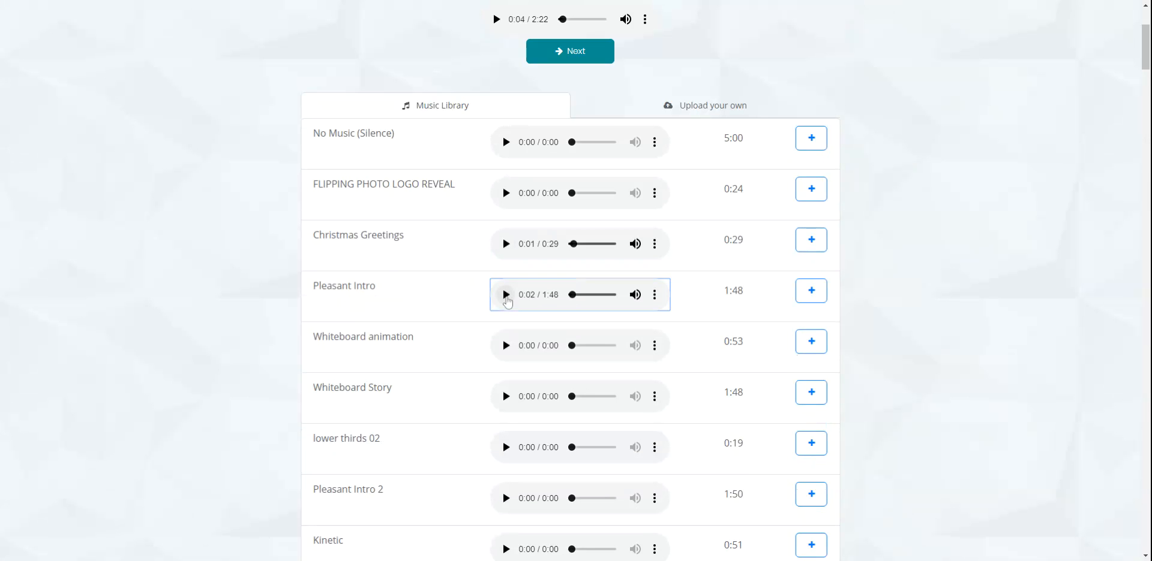
left_click(817, 301)
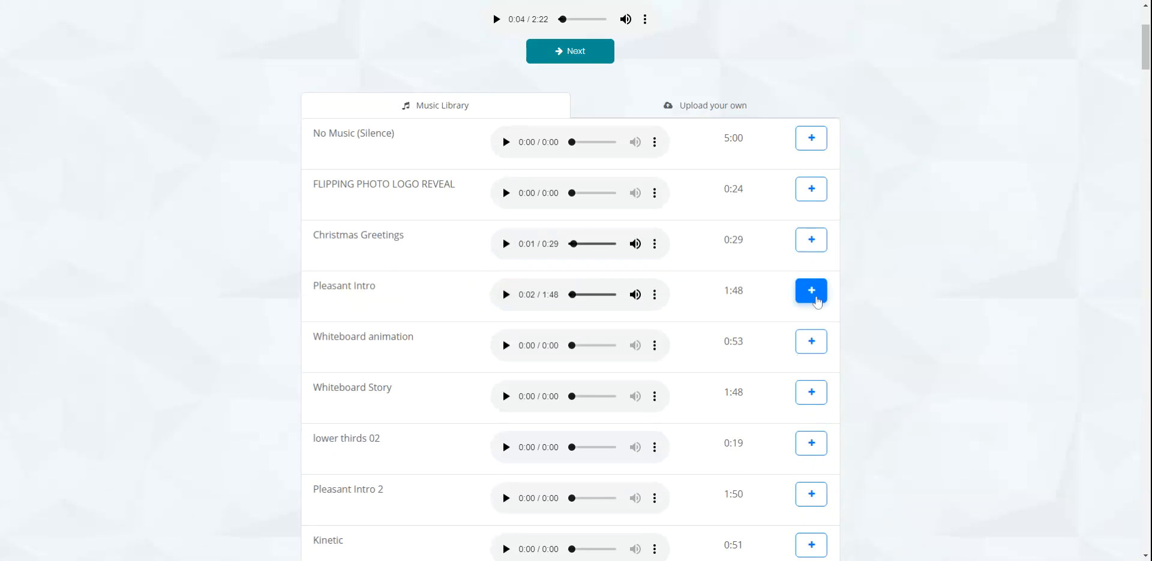
scroll(965, 328, "up", 3)
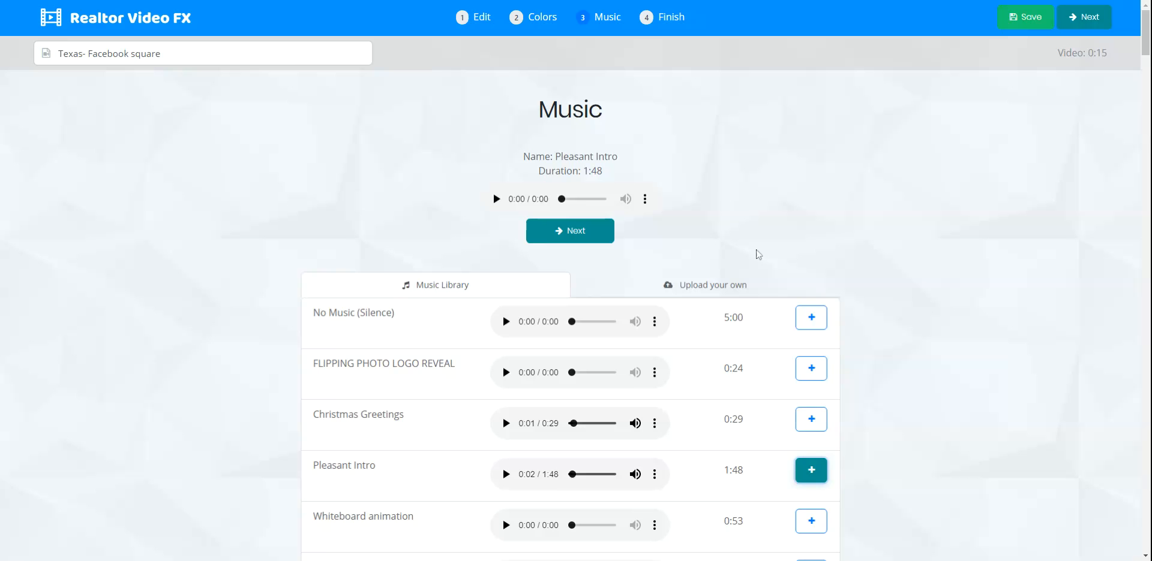
- Check the option for uploading custom audio and proceed to the Finish stage with Pleasant Intro kept
left_click(713, 289)
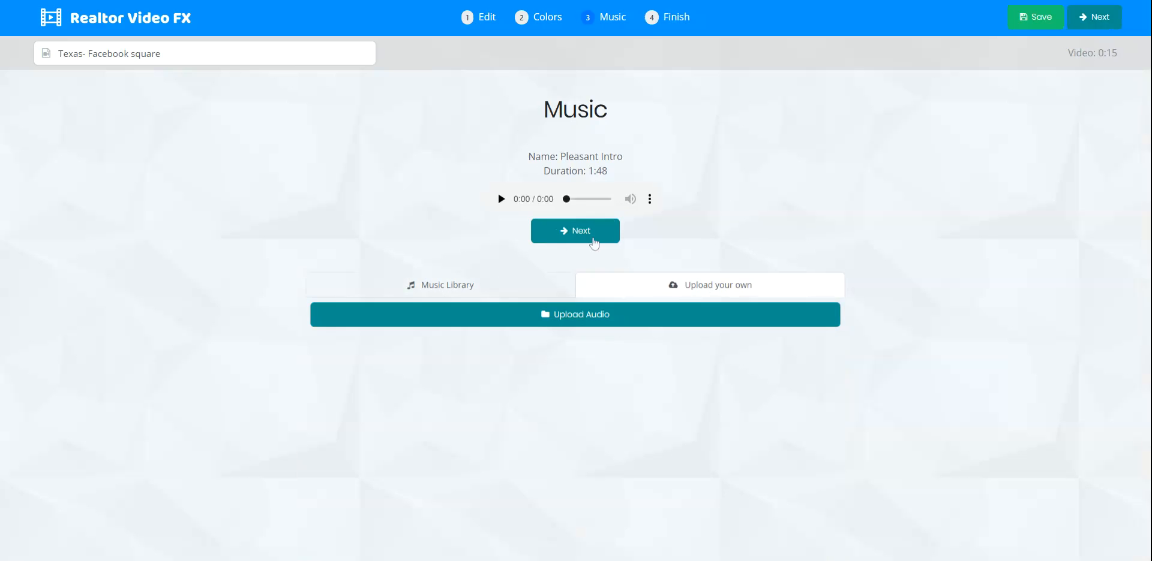
left_click(592, 234)
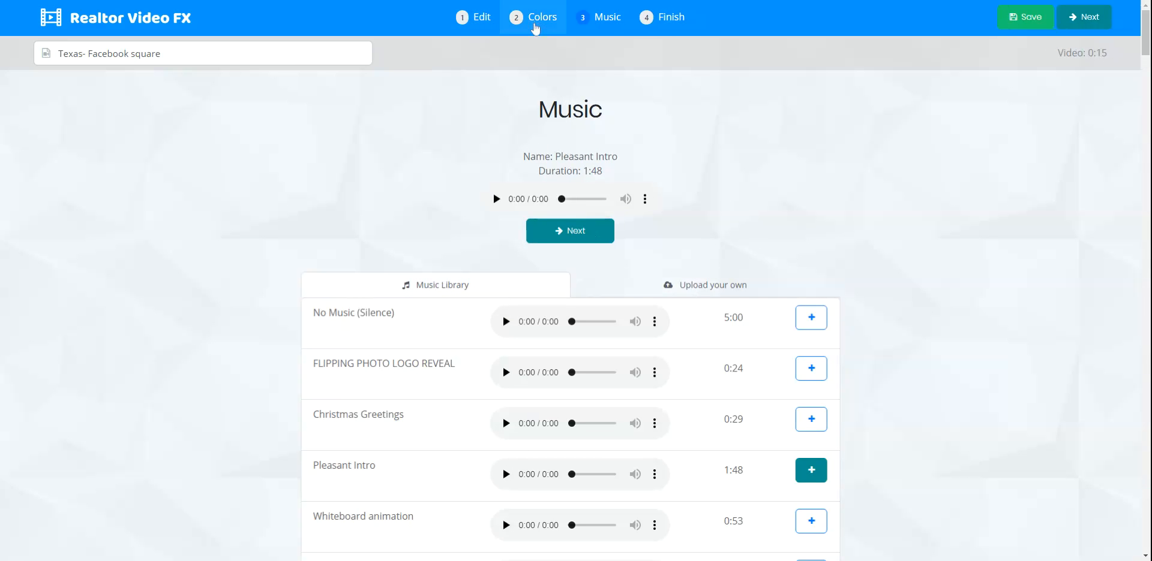
left_click(600, 229)
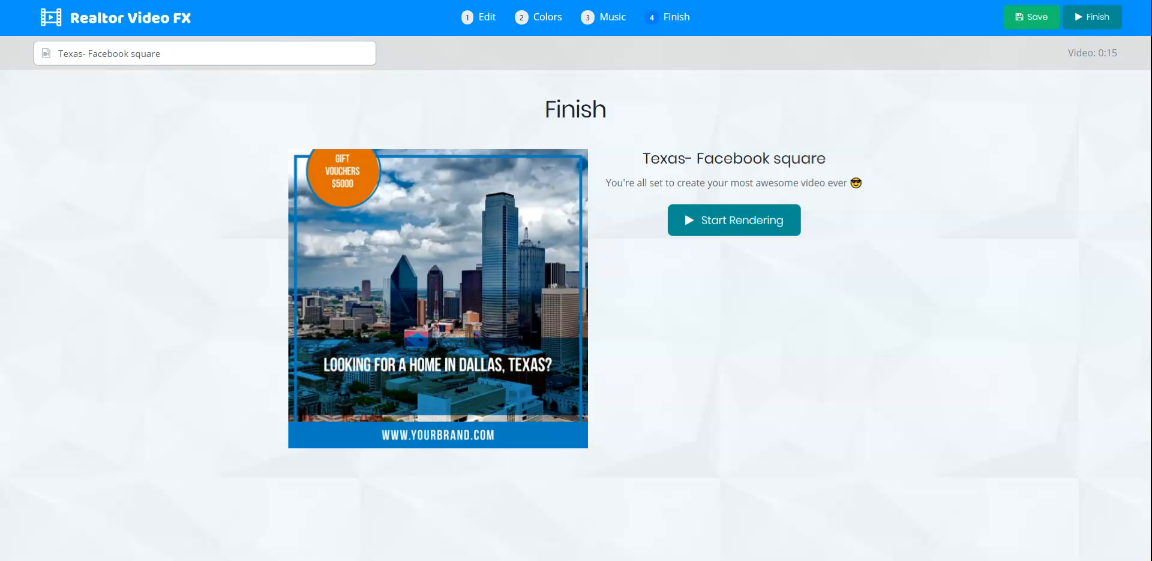
- Rename the video project as "This is the first example"
triple_click(112, 59)
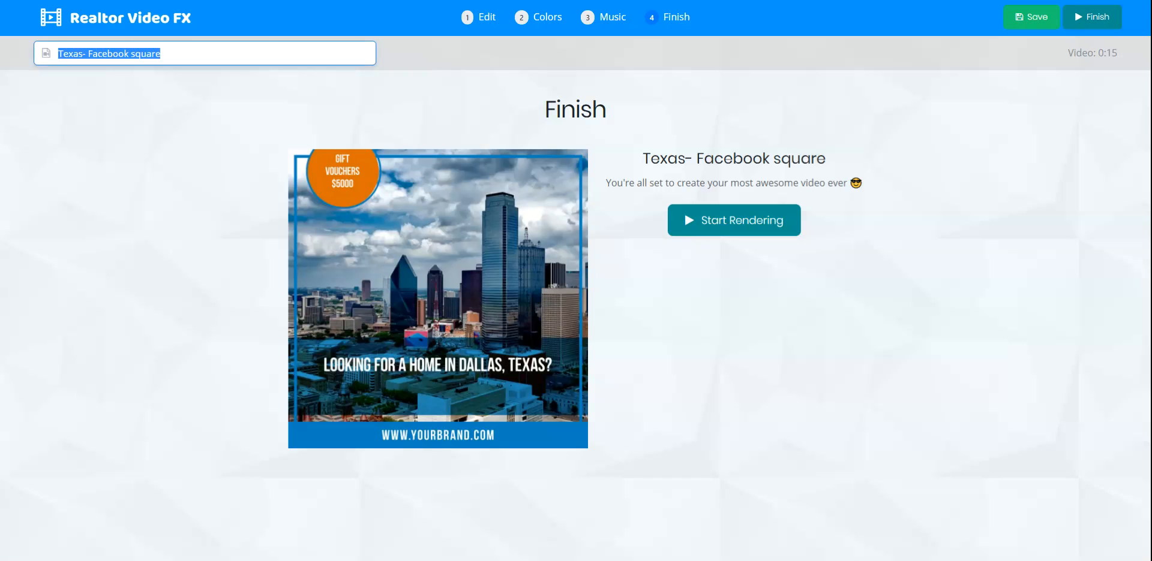
type("This is ")
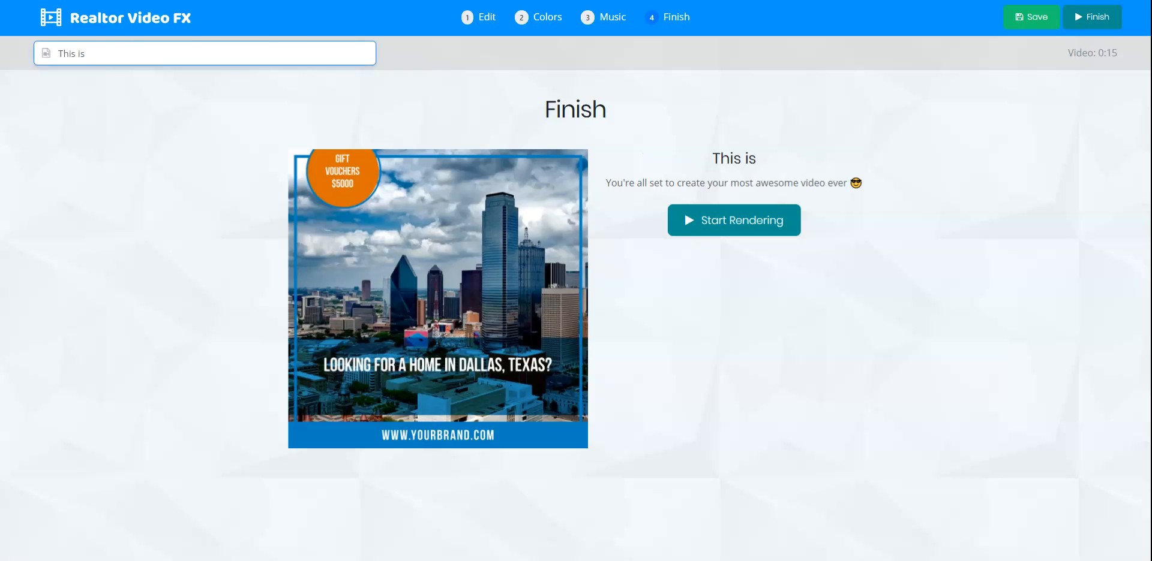
type("the fir")
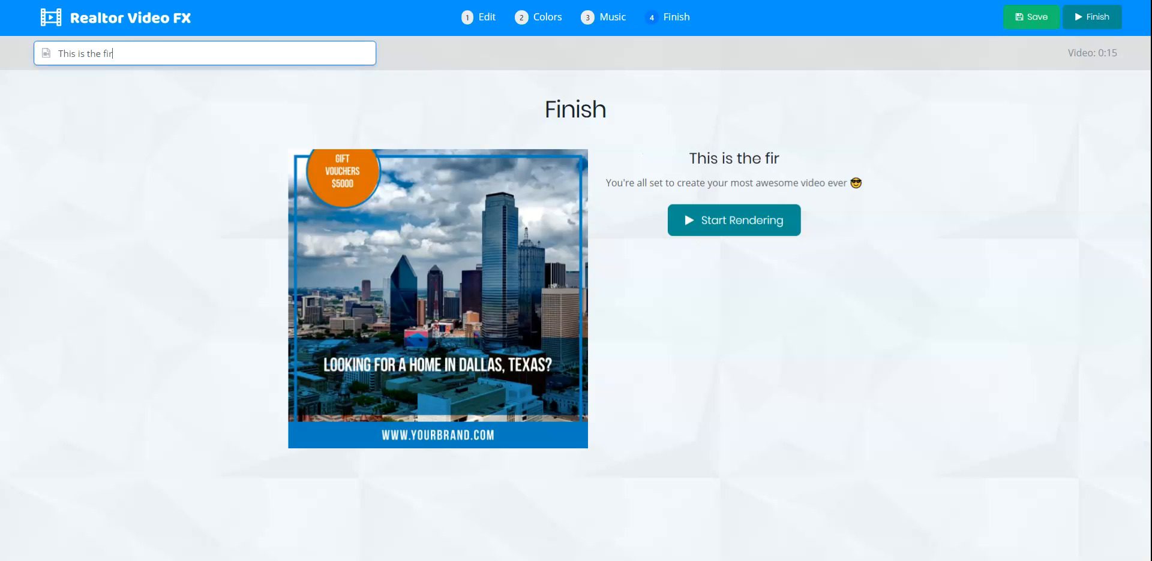
type("st example")
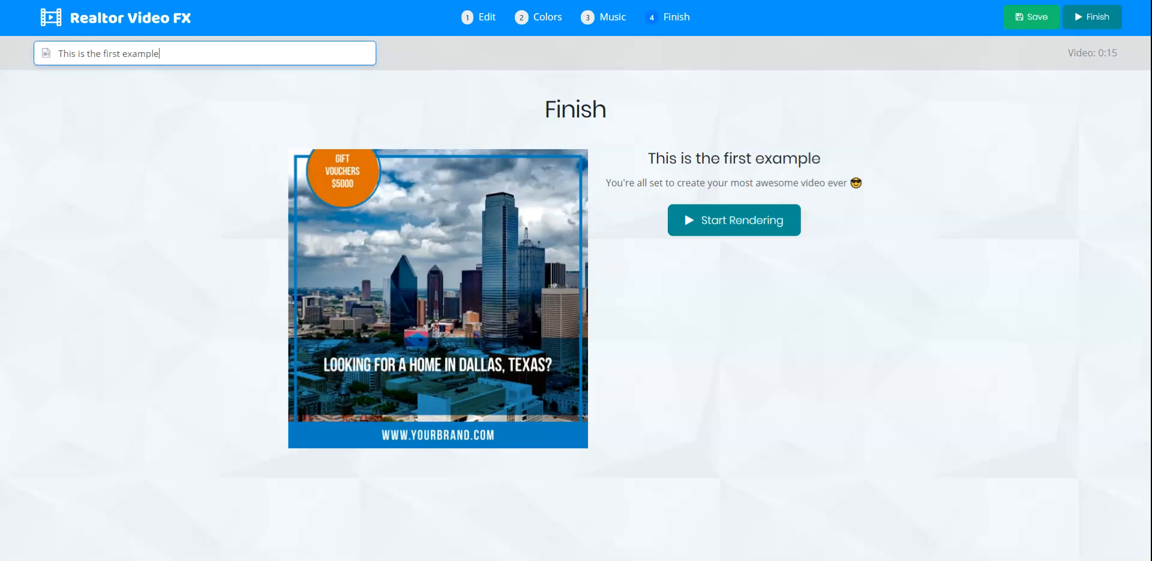
left_click(465, 112)
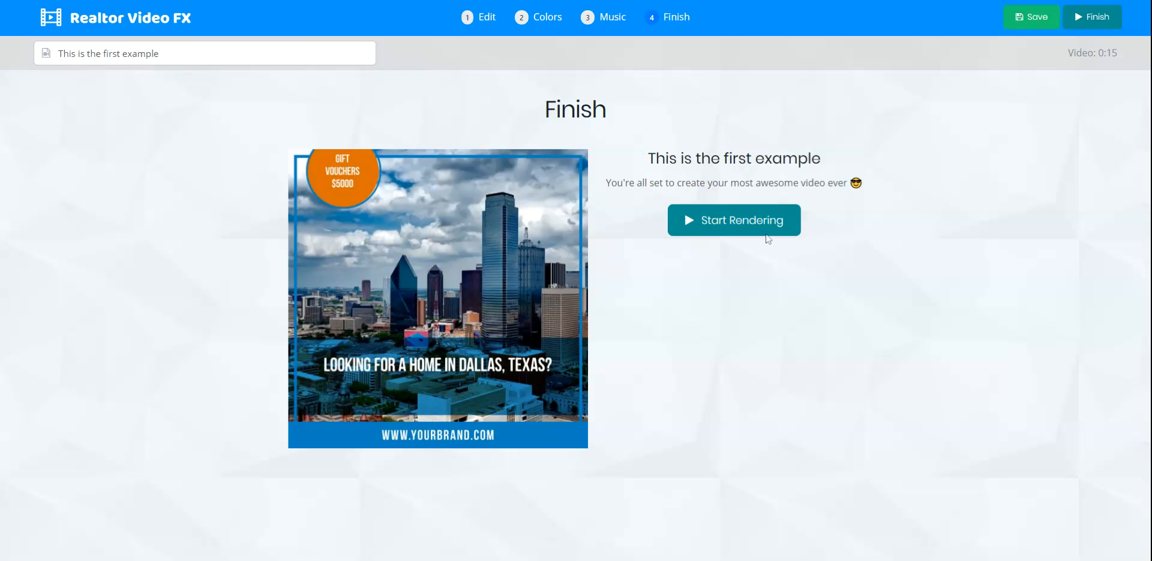
- Start rendering the "This is the first example" video and open the account settings
left_click(724, 225)
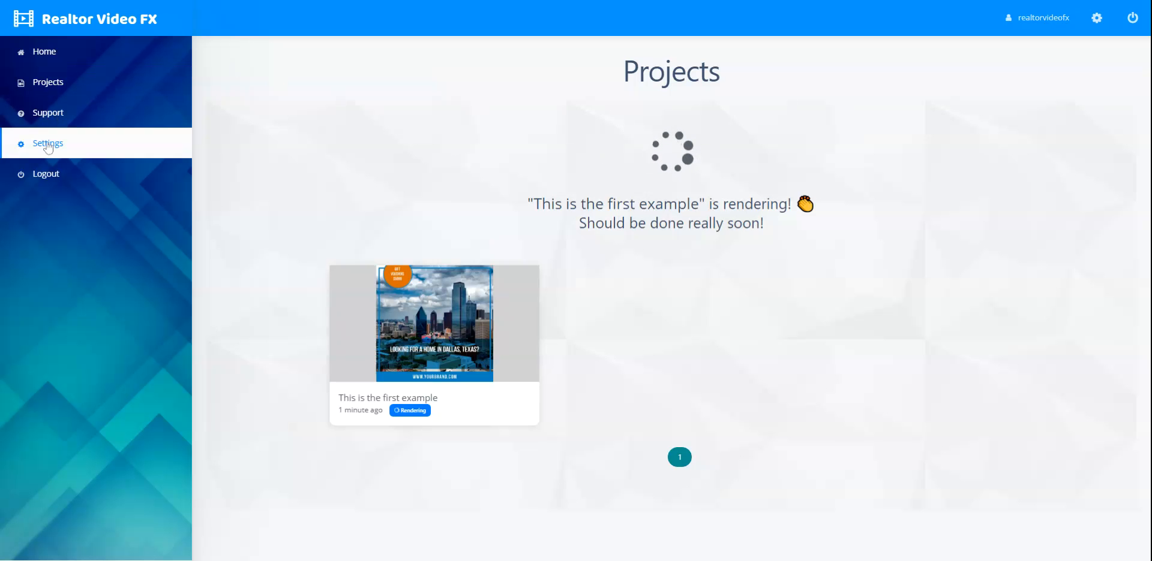
left_click(120, 154)
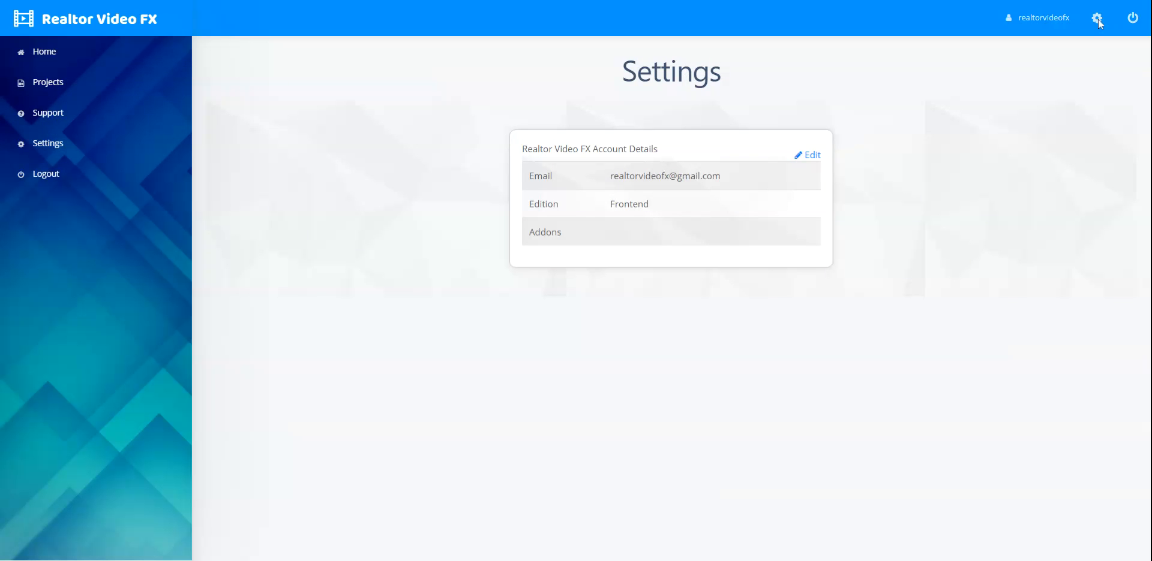
- Return to the home page and look through the available real estate video templates
left_click(50, 58)
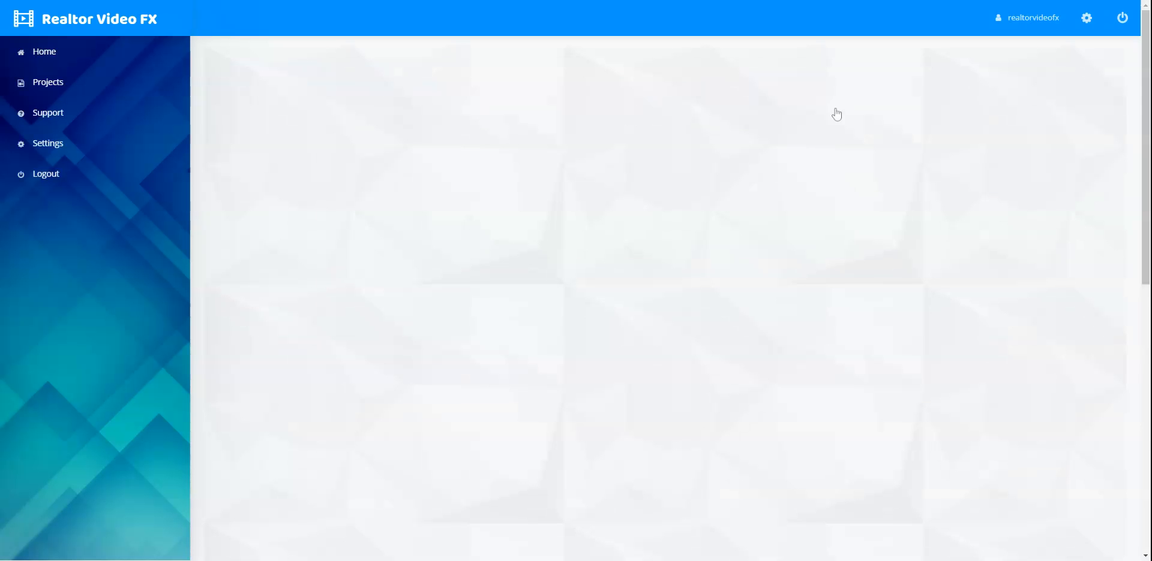
scroll(1038, 269, "down", 2)
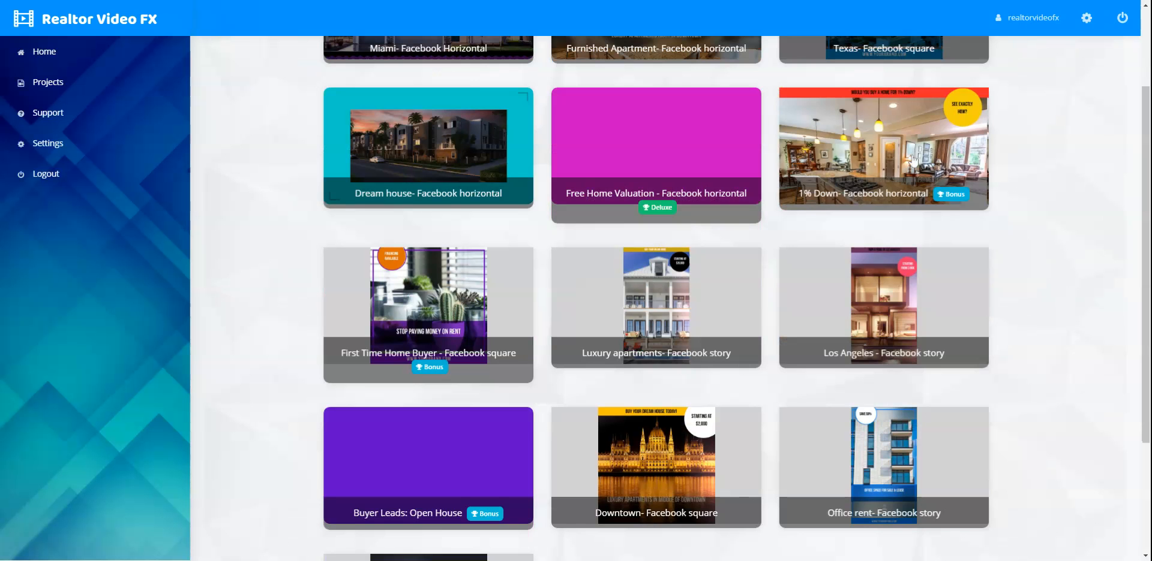
scroll(1034, 249, "down", 3)
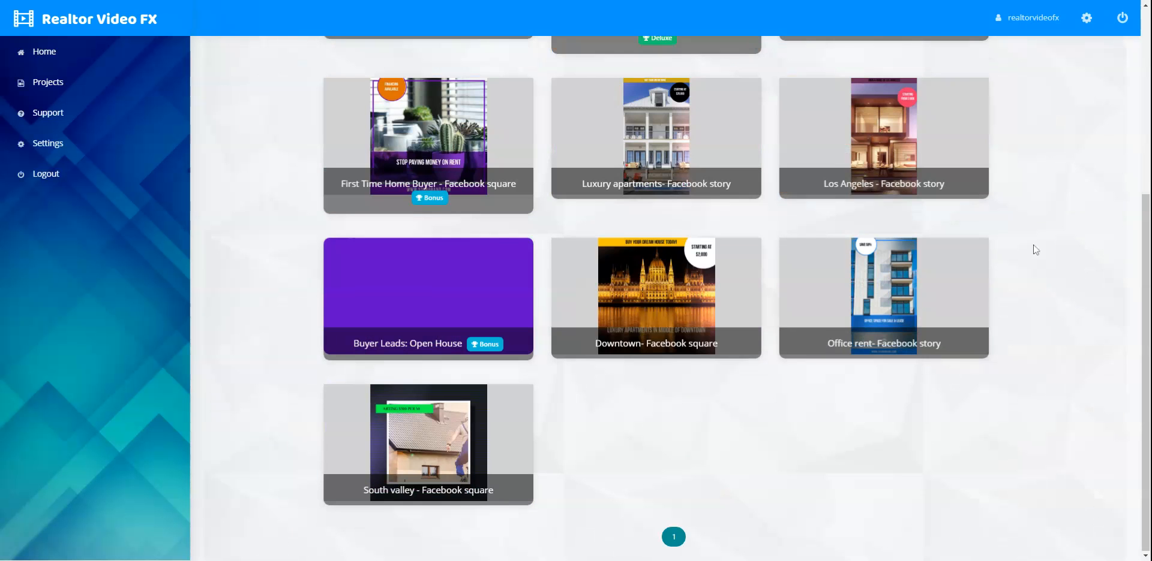
scroll(1050, 215, "up", 2)
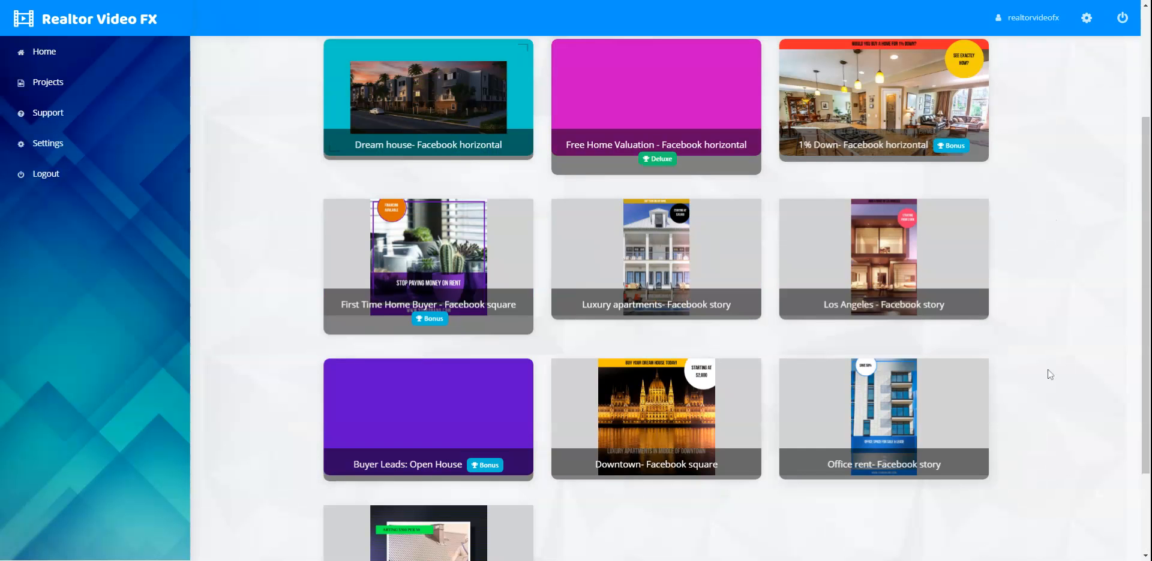
scroll(1049, 375, "up", 3)
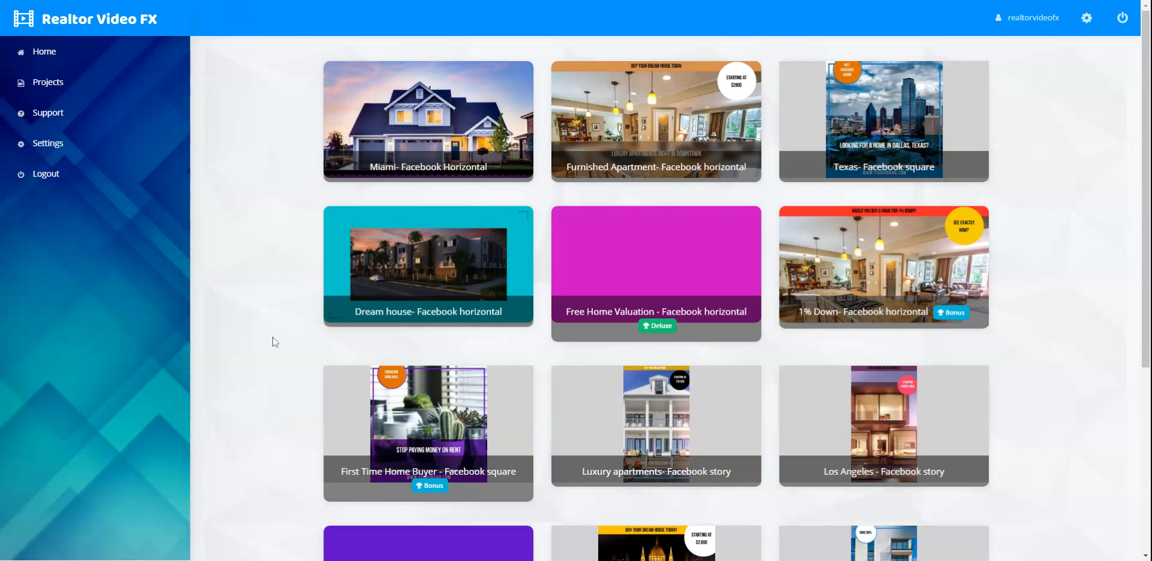
scroll(274, 342, "down", 1)
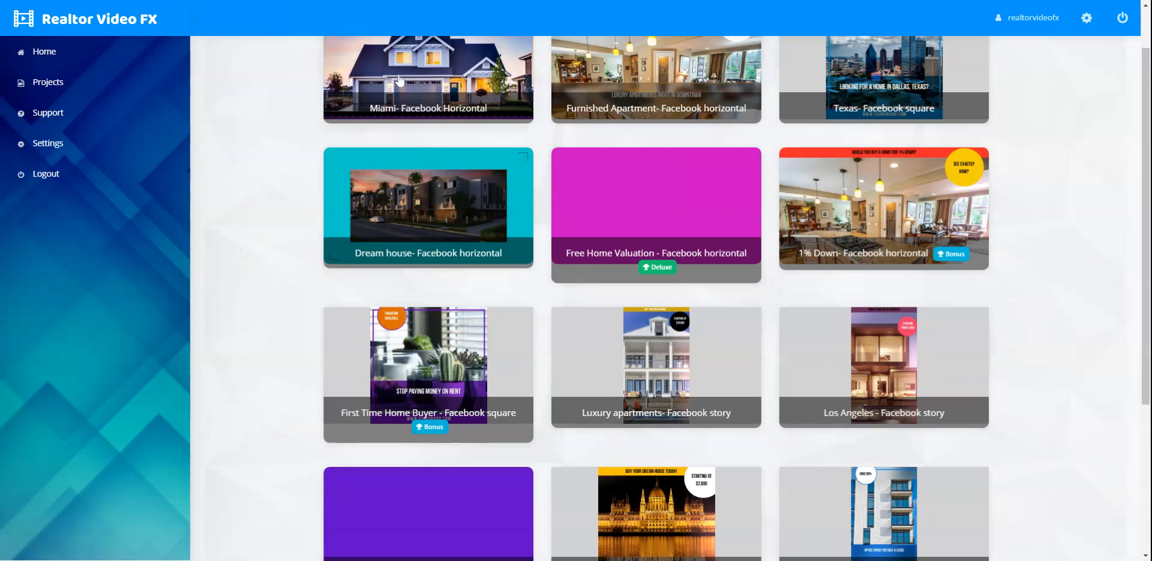
scroll(290, 209, "up", 1)
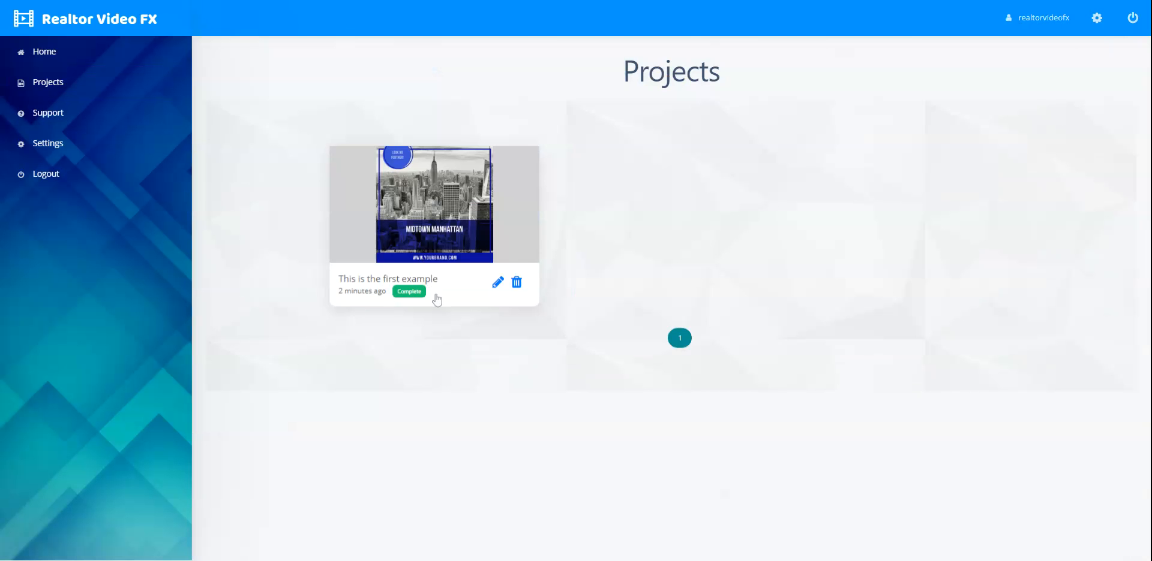
- Open the rendered "This is the first example" video from the projects, download it and close its preview
left_click(453, 259)
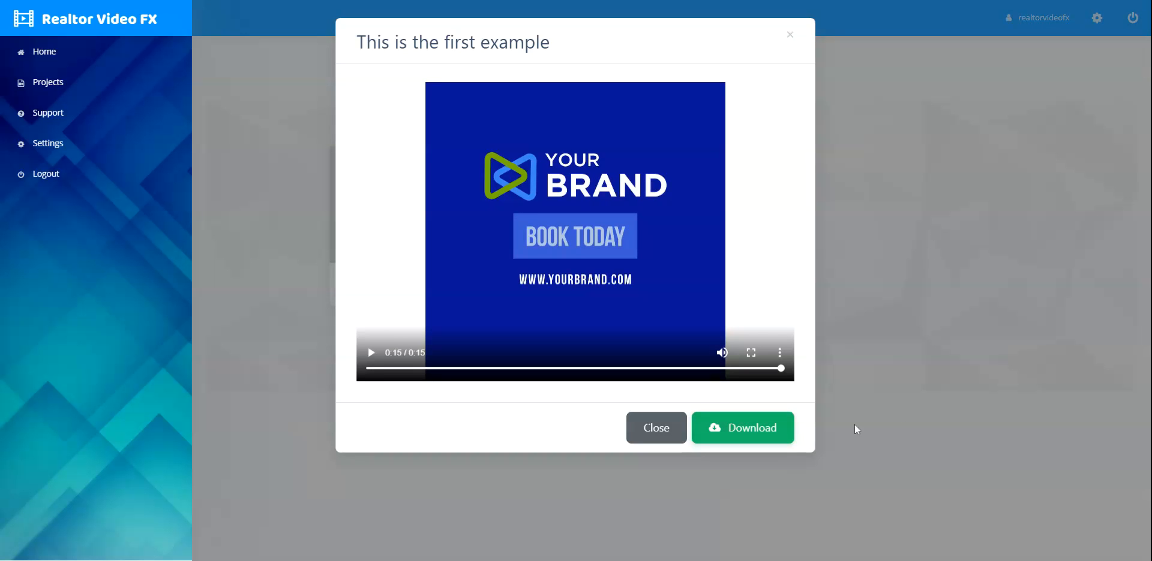
left_click(745, 434)
left_click(791, 35)
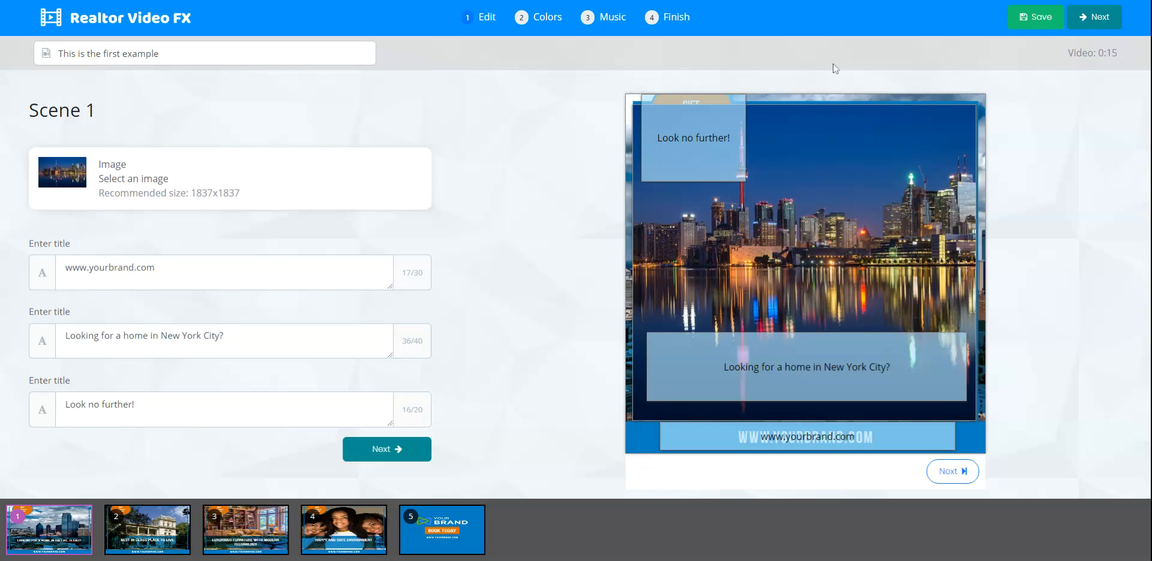
- Save the reopened "This is the first example" project and check its name field, keeping the name as it is
left_click(1033, 24)
triple_click(72, 59)
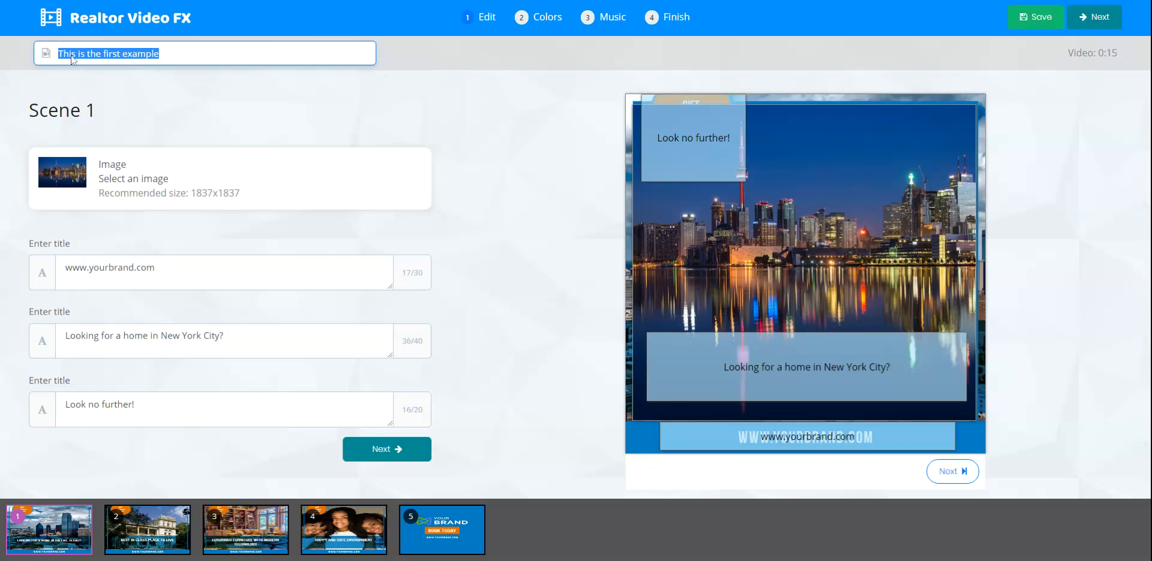
left_click(336, 85)
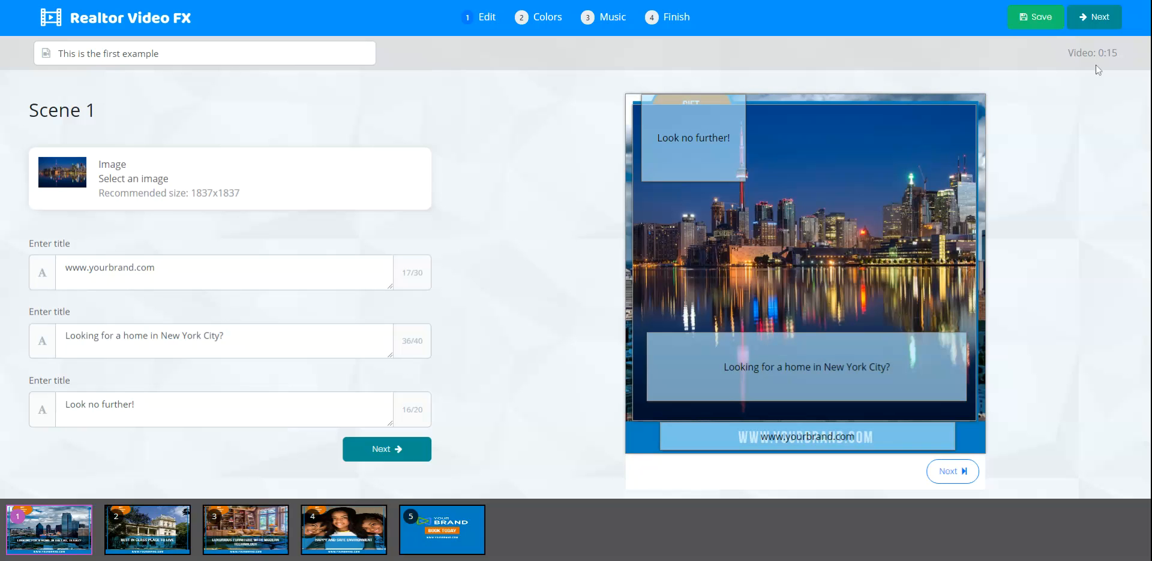
- Go back to the template library and create a new video from the Office rent- Facebook story template
left_click(95, 21)
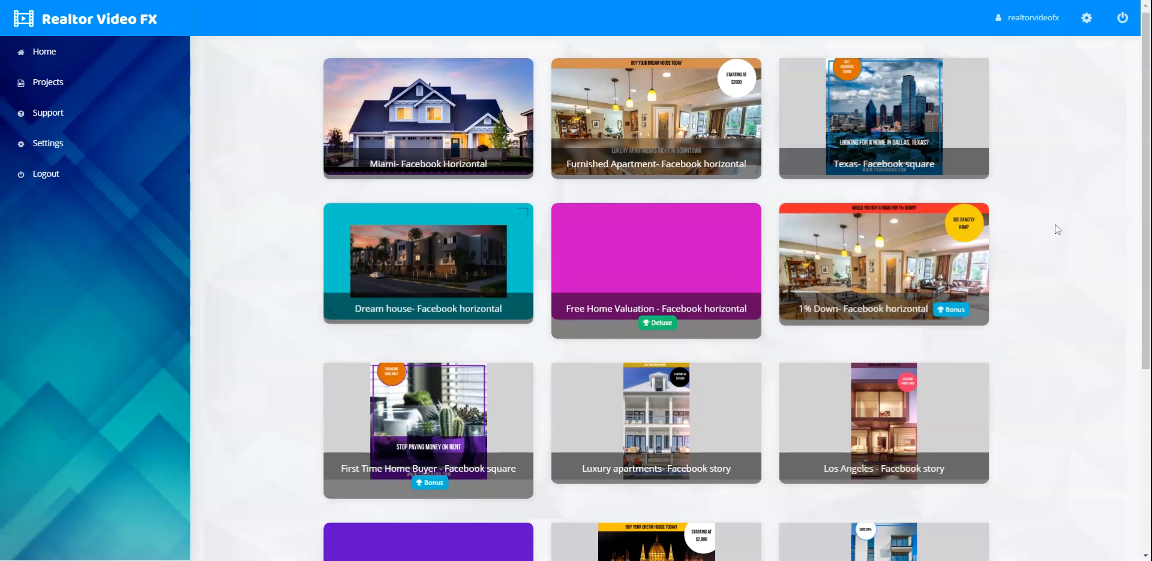
scroll(1054, 227, "down", 4)
scroll(1057, 239, "down", 1)
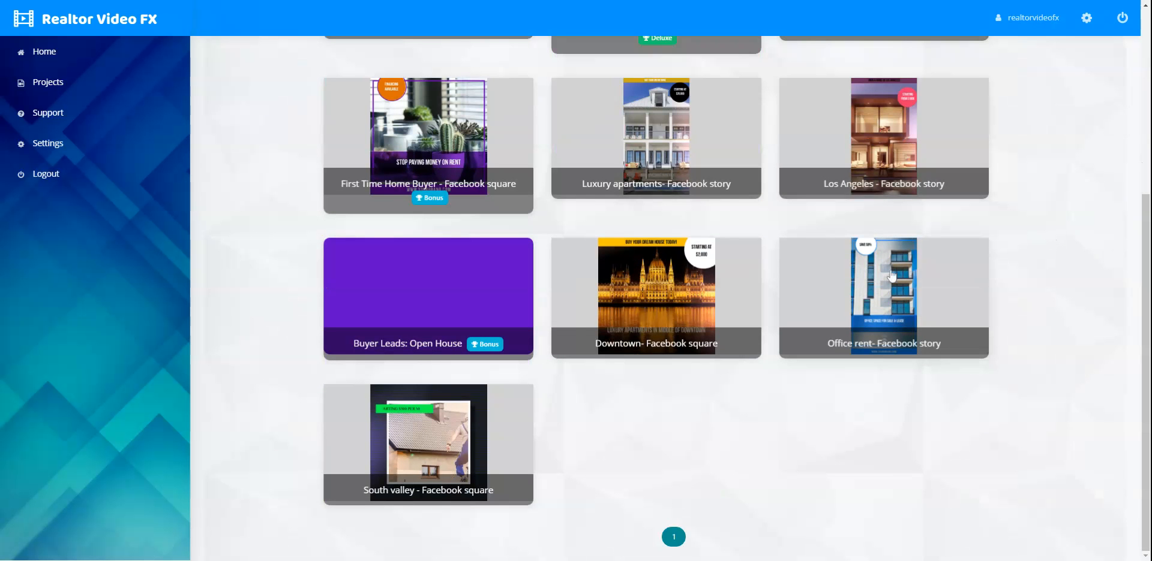
mouse_move(878, 298)
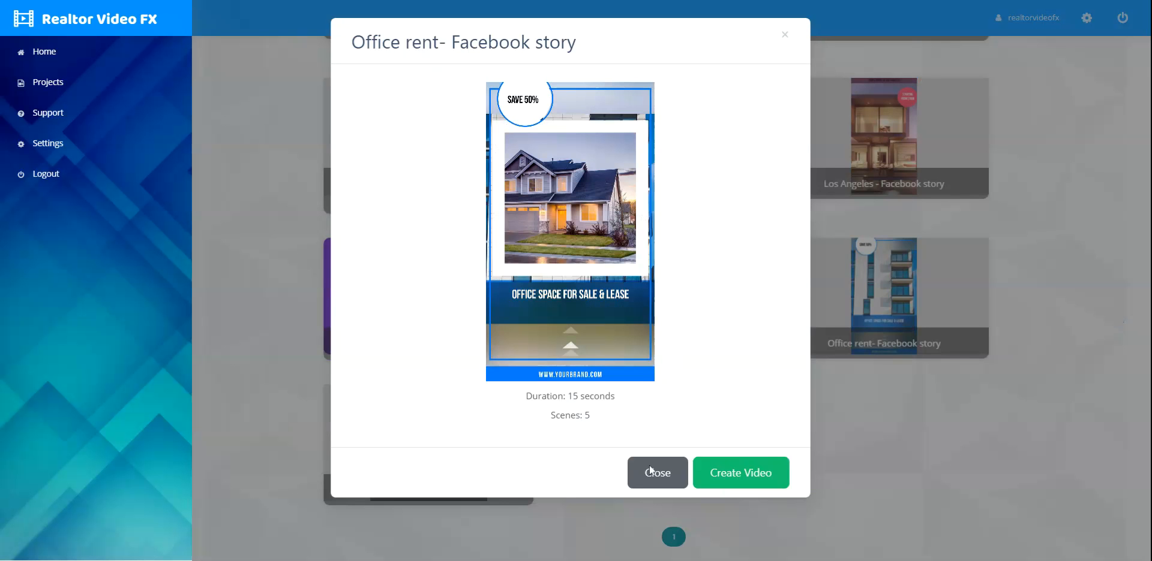
left_click(734, 474)
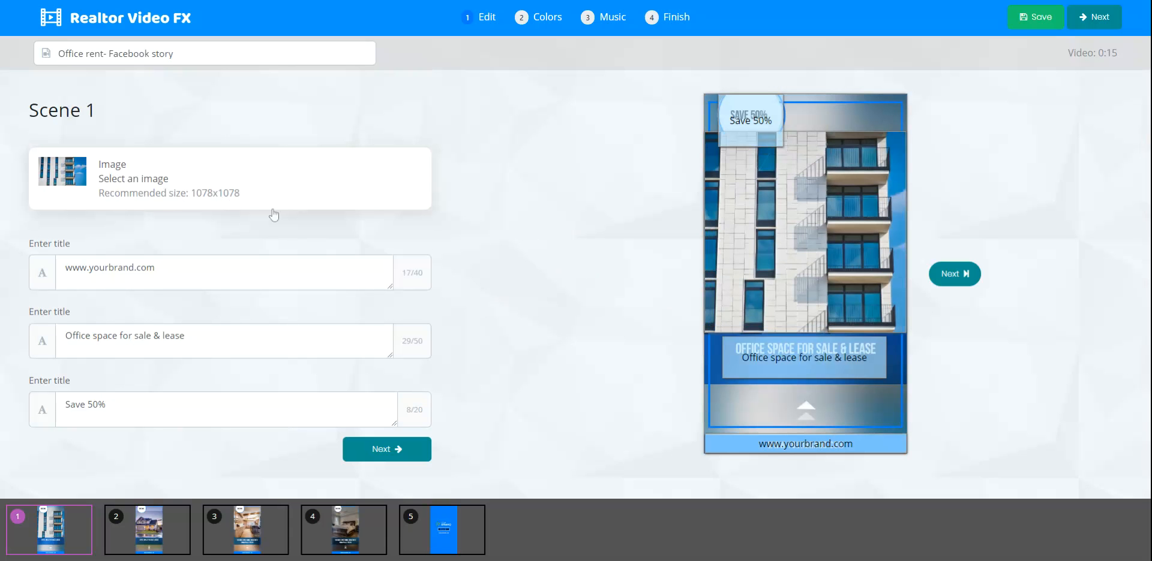
- Replace Scene 1's image with the Unsplash photo of high-rise towers among trees, found by searching for "apartment"
left_click(222, 175)
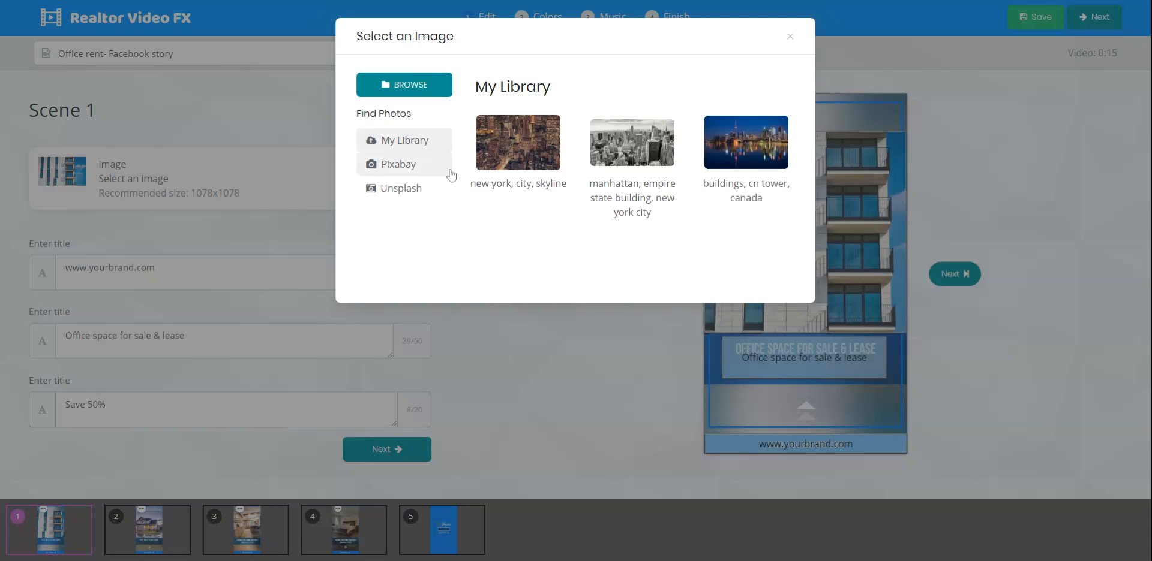
left_click(406, 194)
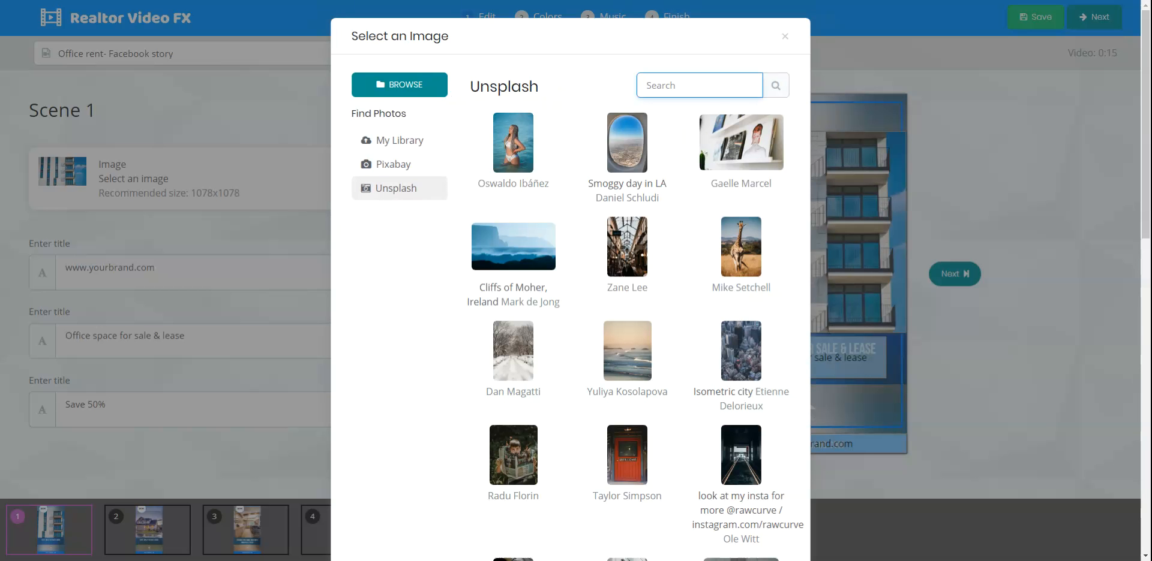
type("apartment")
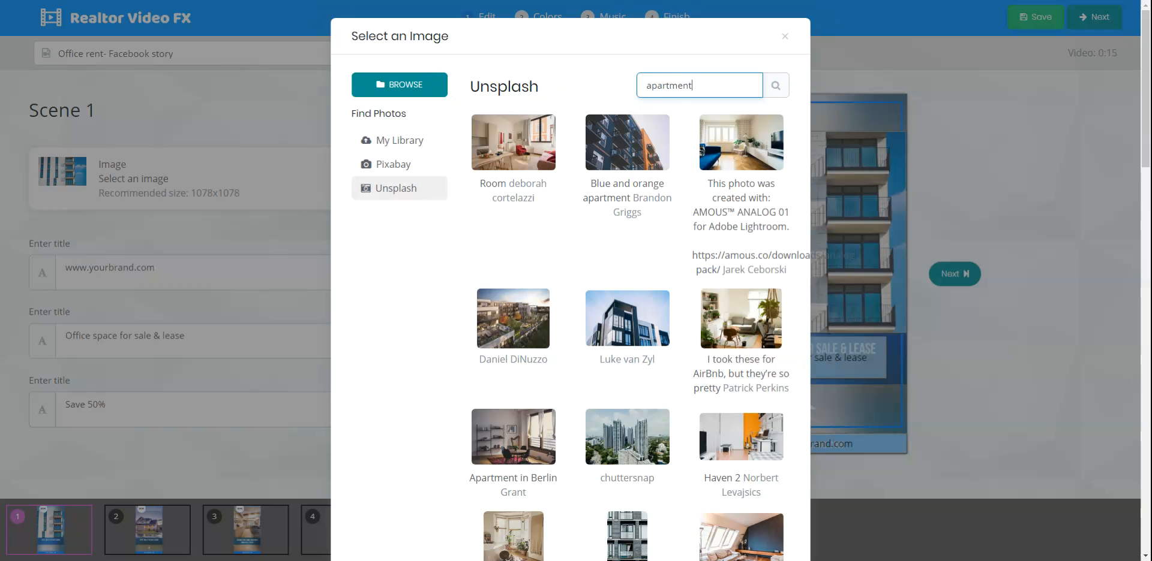
left_click(643, 454)
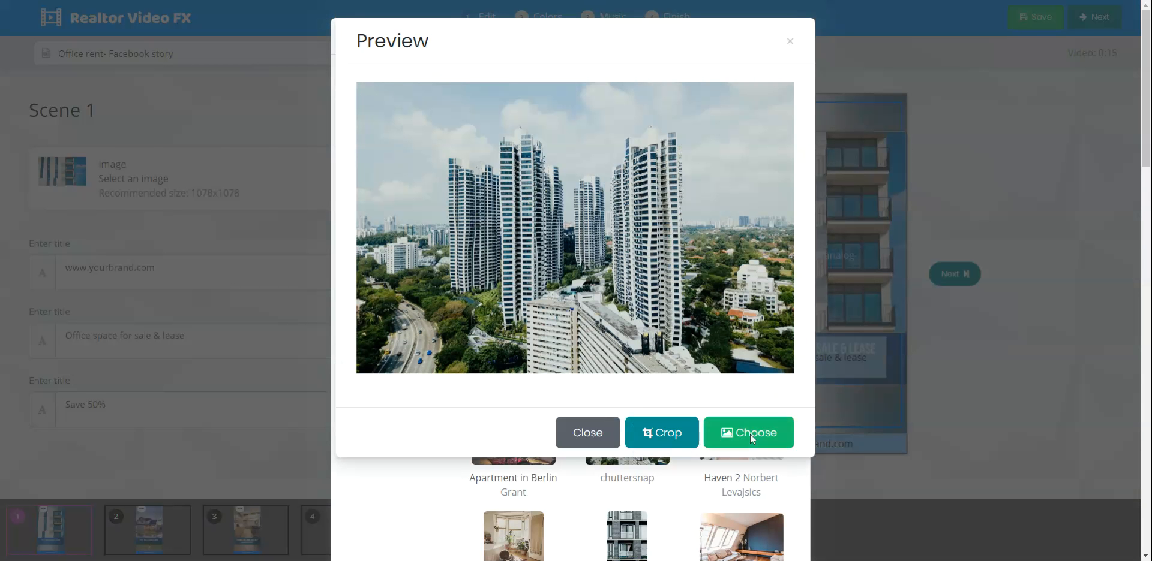
left_click(750, 434)
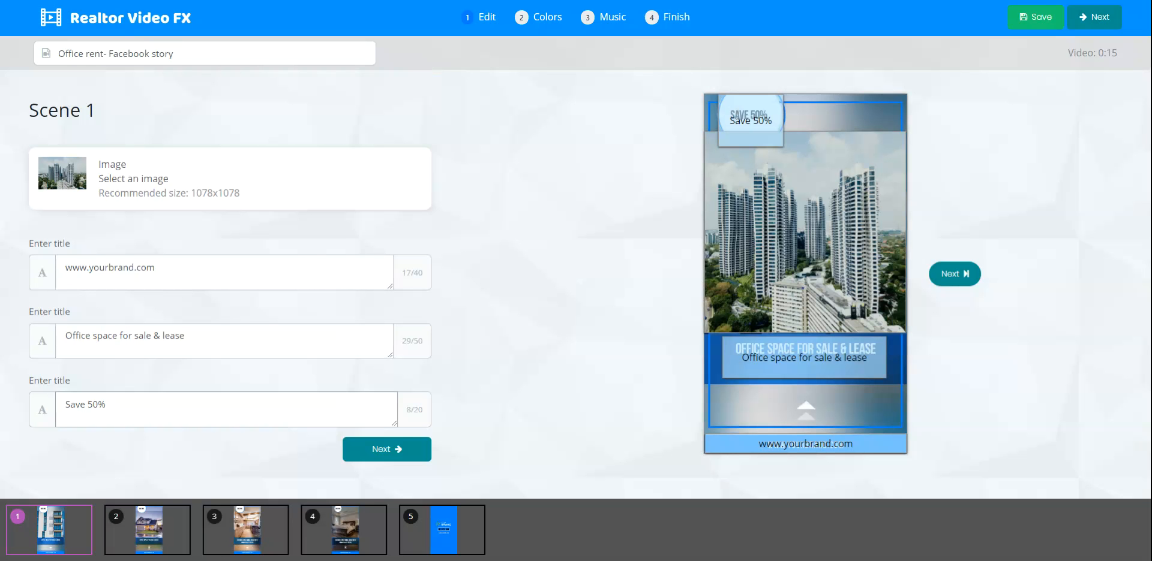
- Change Scene 1's "Save 50%" badge title to "Call Us Today"
left_click(106, 405)
key("ctrl+a")
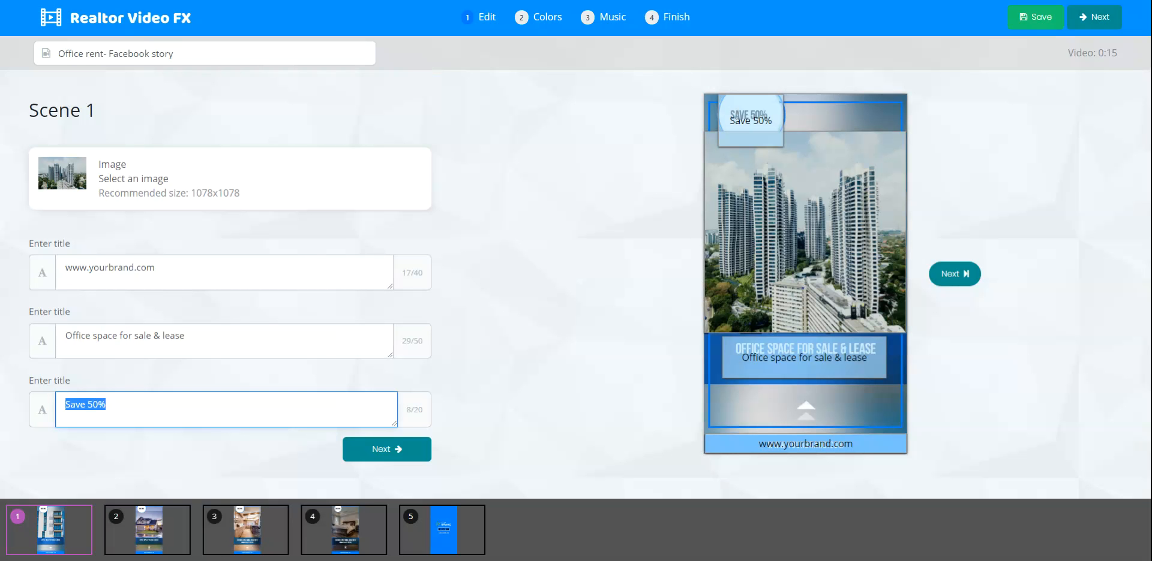
type("Ca")
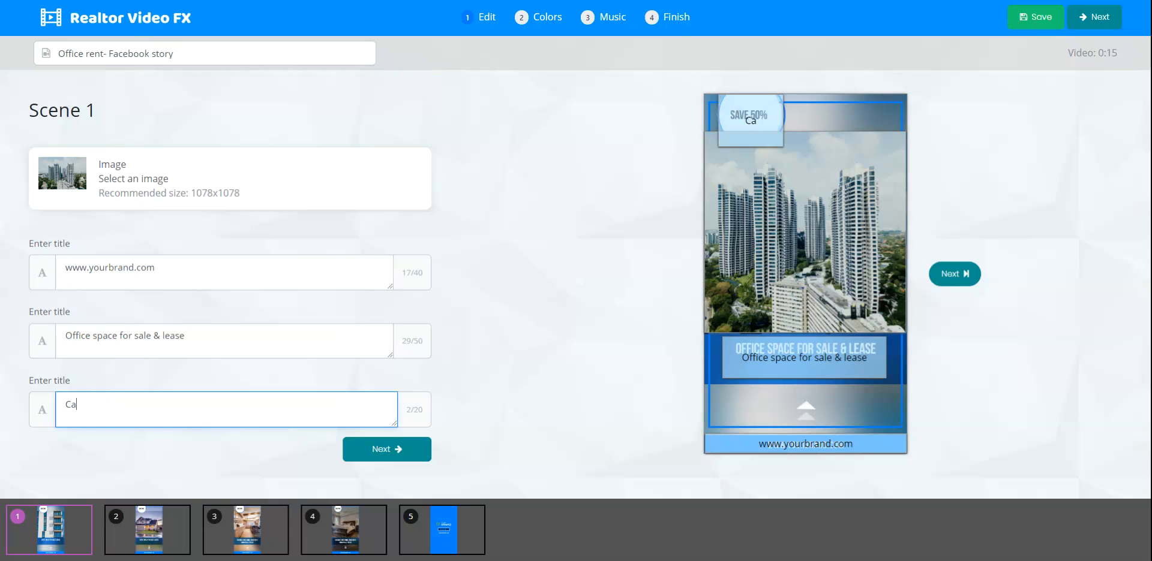
type("ll Us")
type("Today")
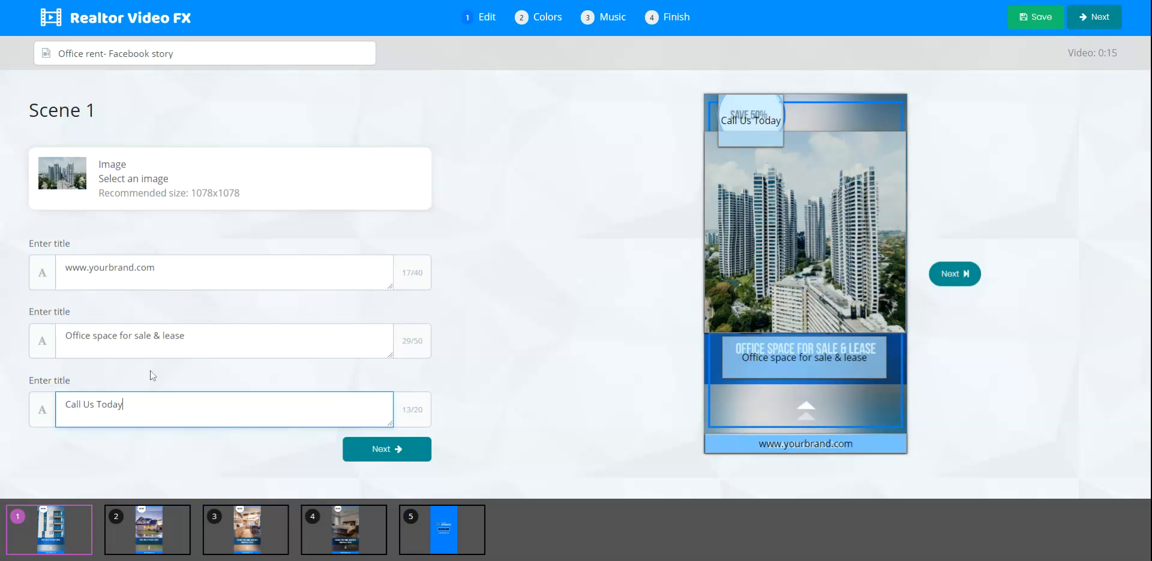
- Change Scene 1's main title to "Beautiful new apartments in Thailand"
left_click(187, 337)
key("ctrl+a")
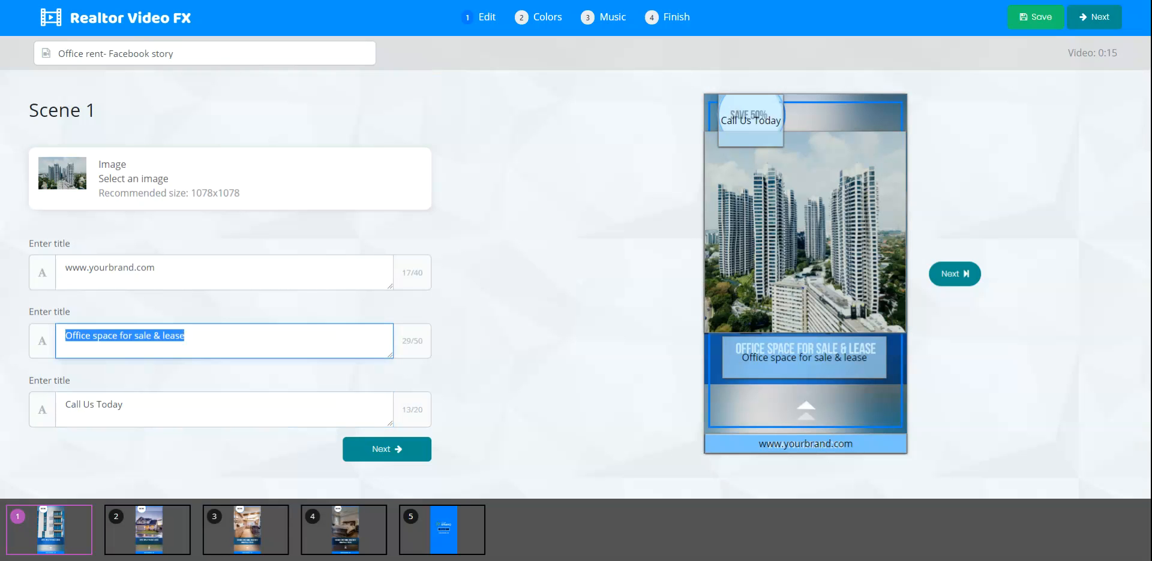
type("Beautiful")
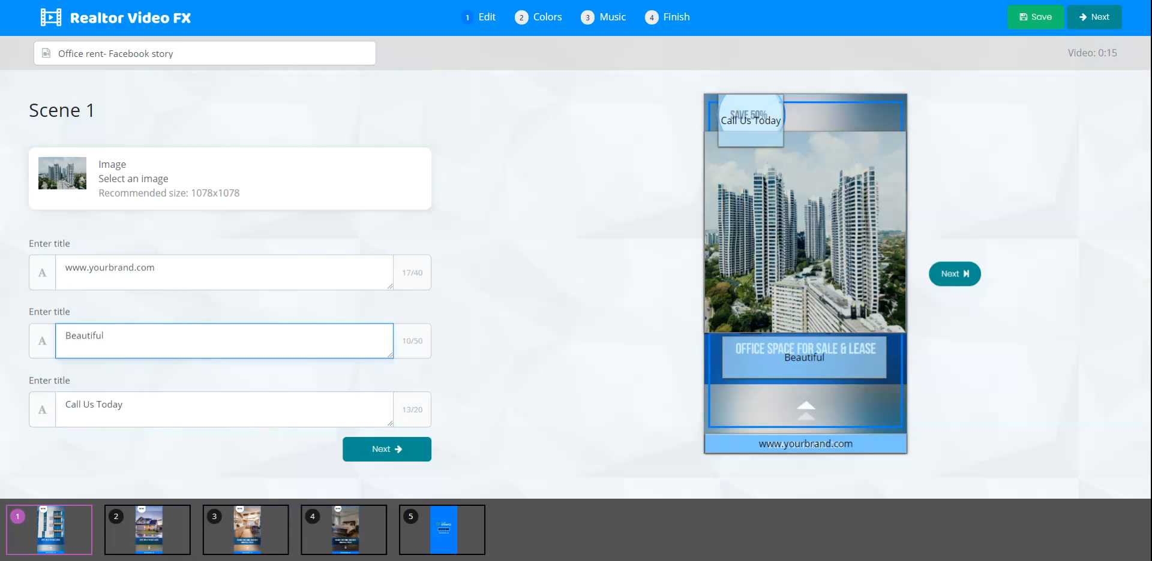
type(" new apar")
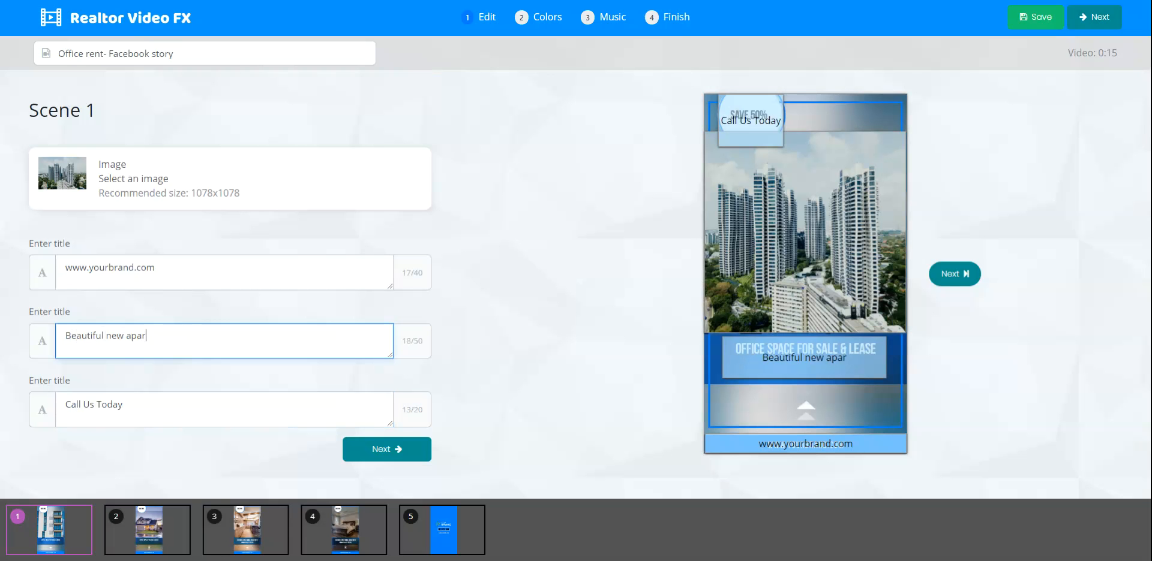
type("tments in")
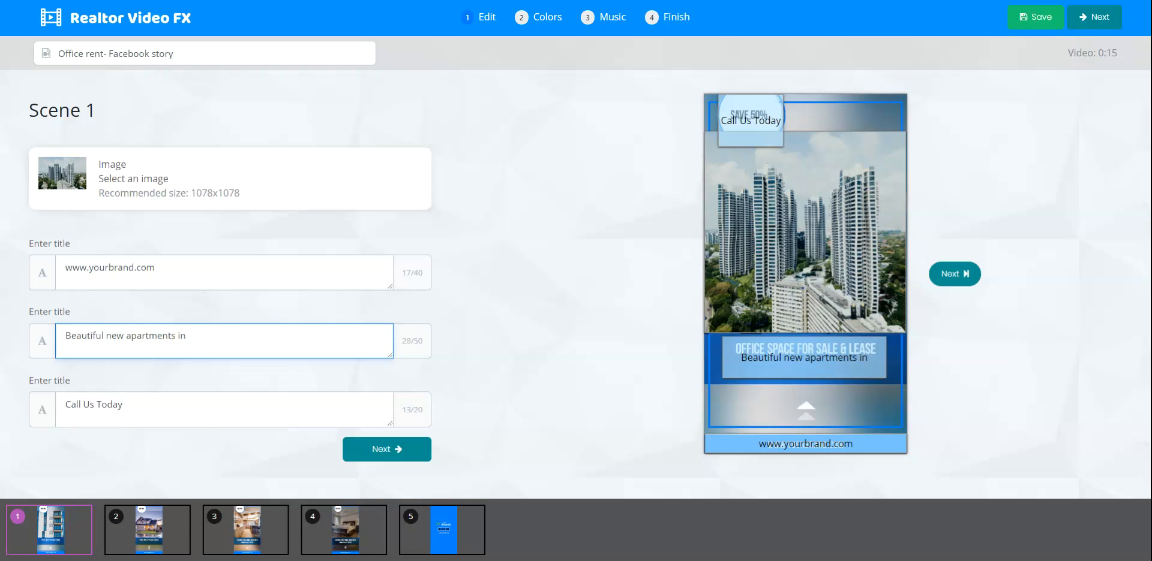
type("T")
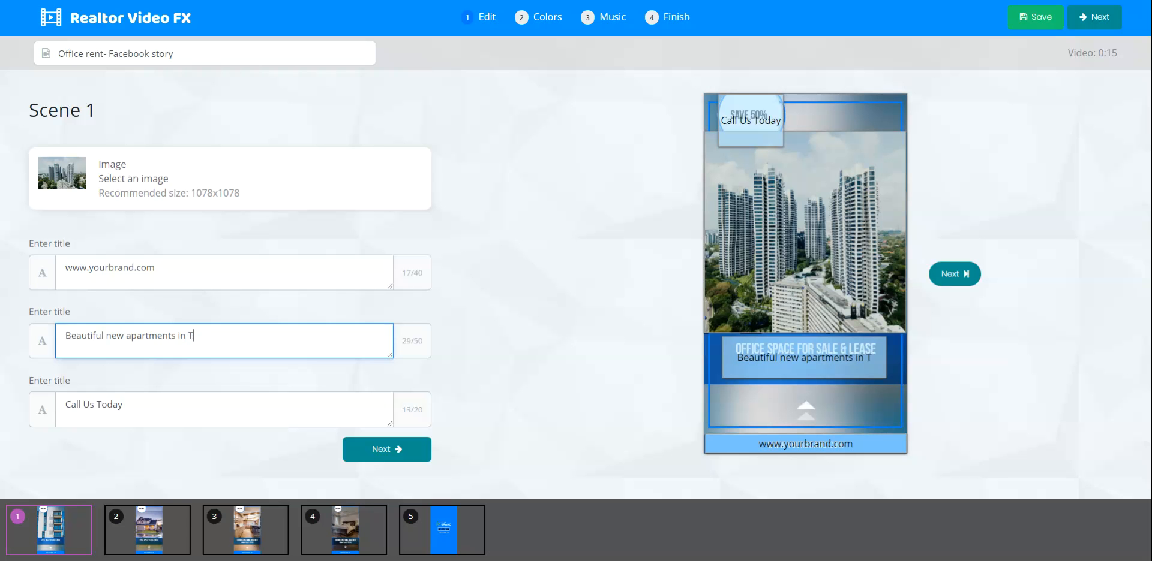
type("hailand")
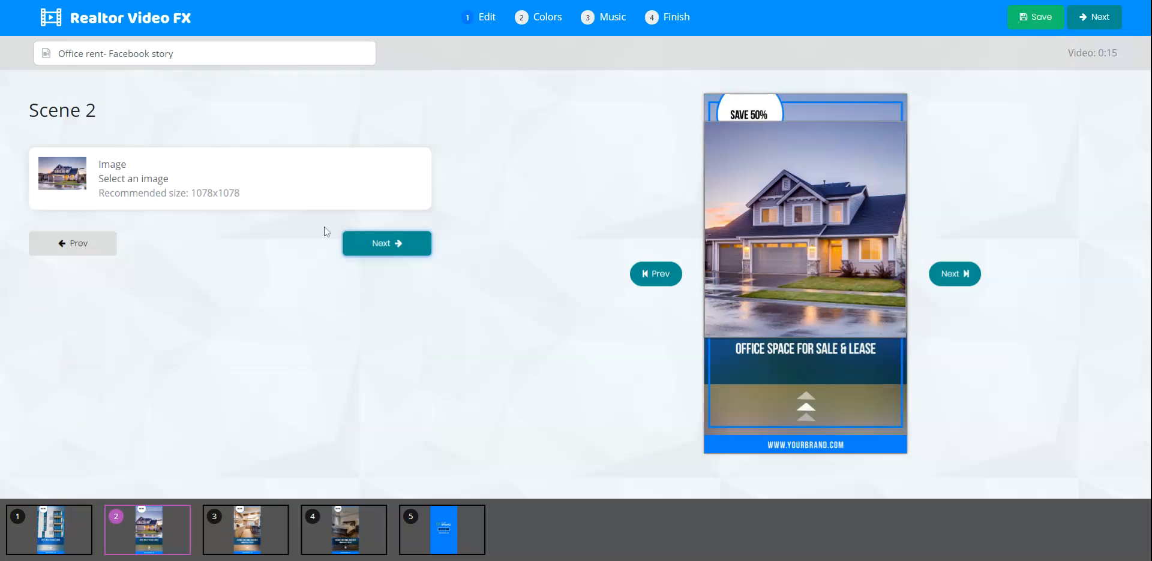
- Replace Scene 2's image with the Pixabay photo of the Chiang Mai temple, found by searching for "thailand"
left_click(60, 180)
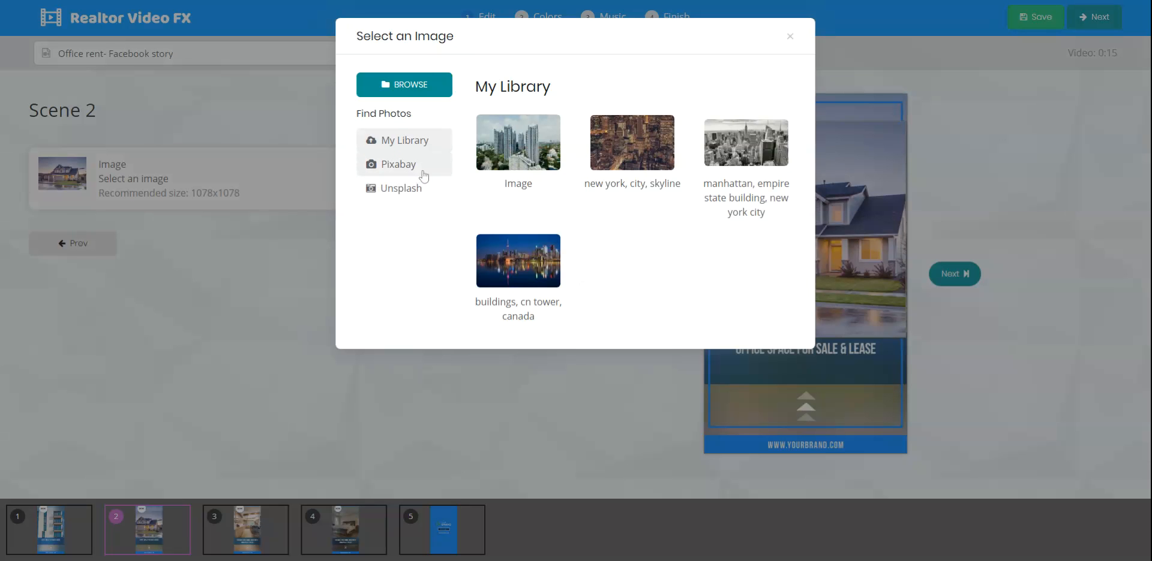
left_click(421, 171)
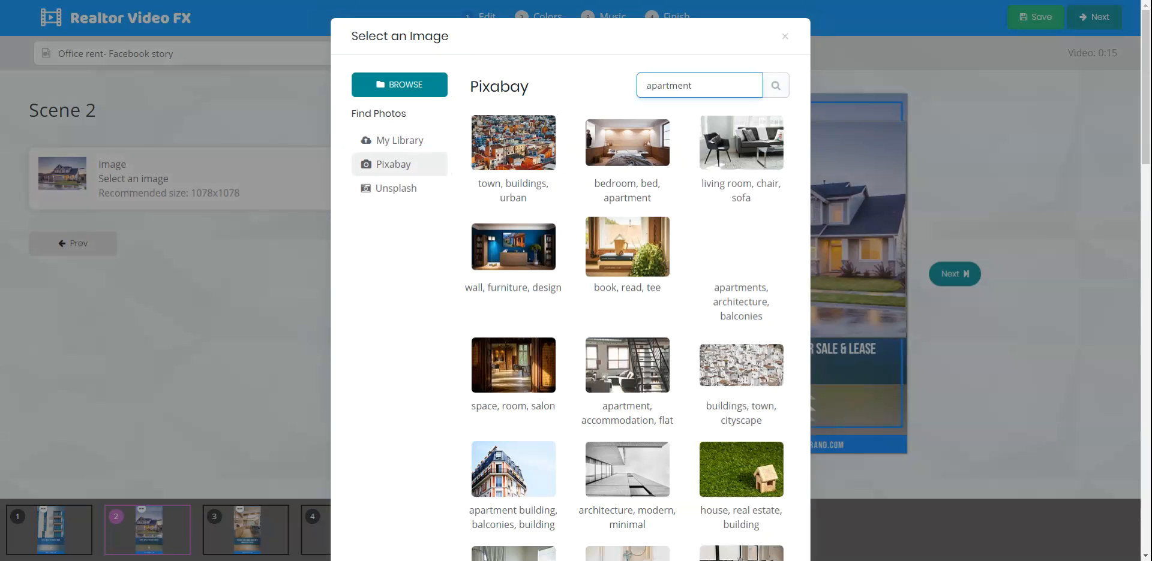
left_click_drag(692, 87, 618, 93)
type("thail")
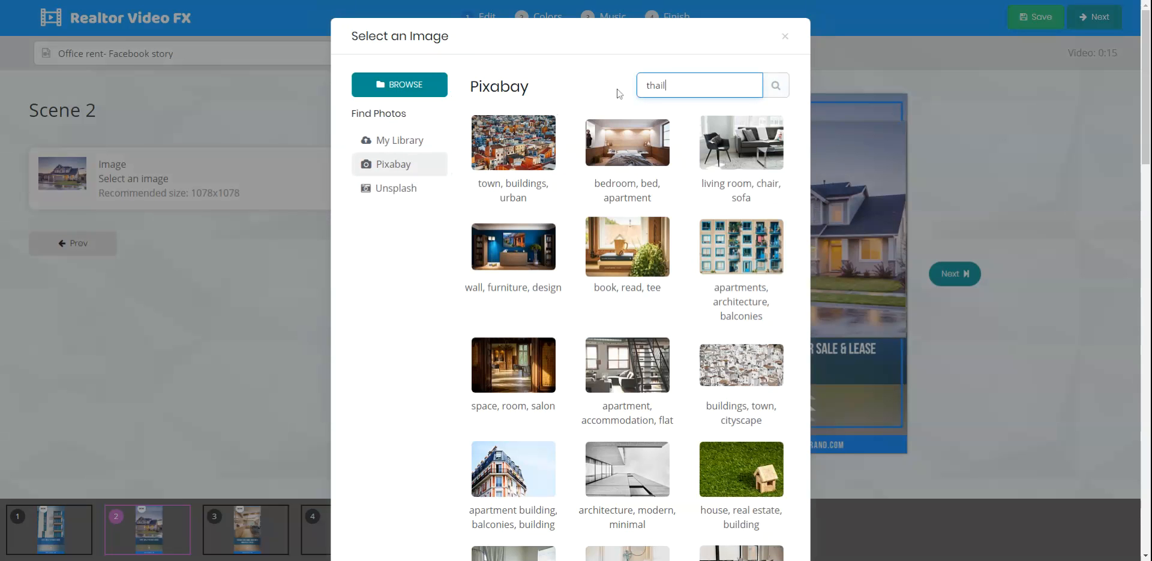
type("and")
key("Return")
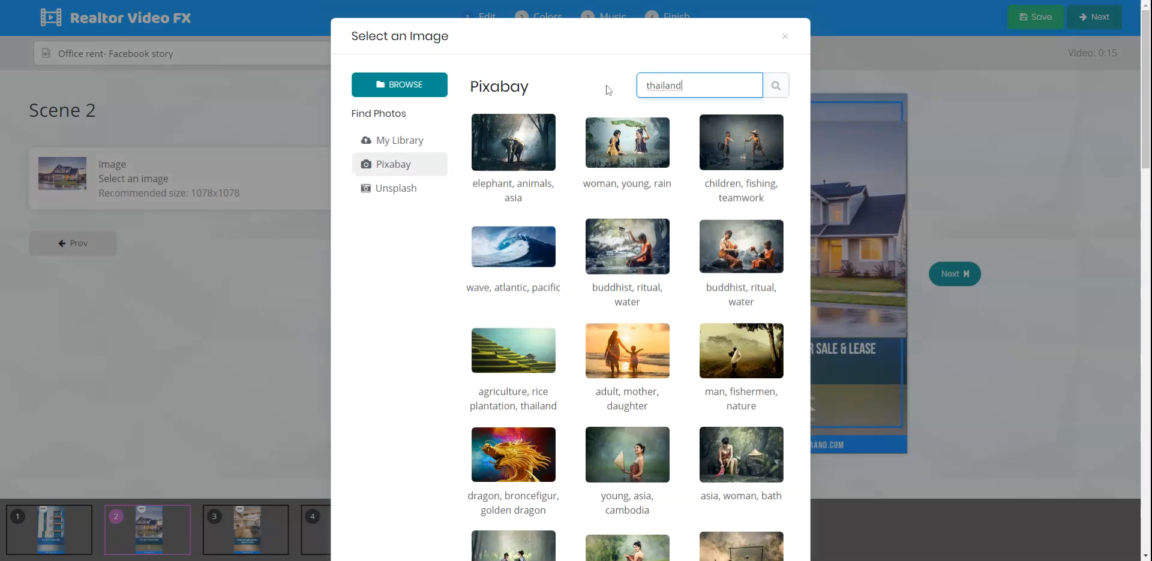
scroll(612, 90, "down", 4)
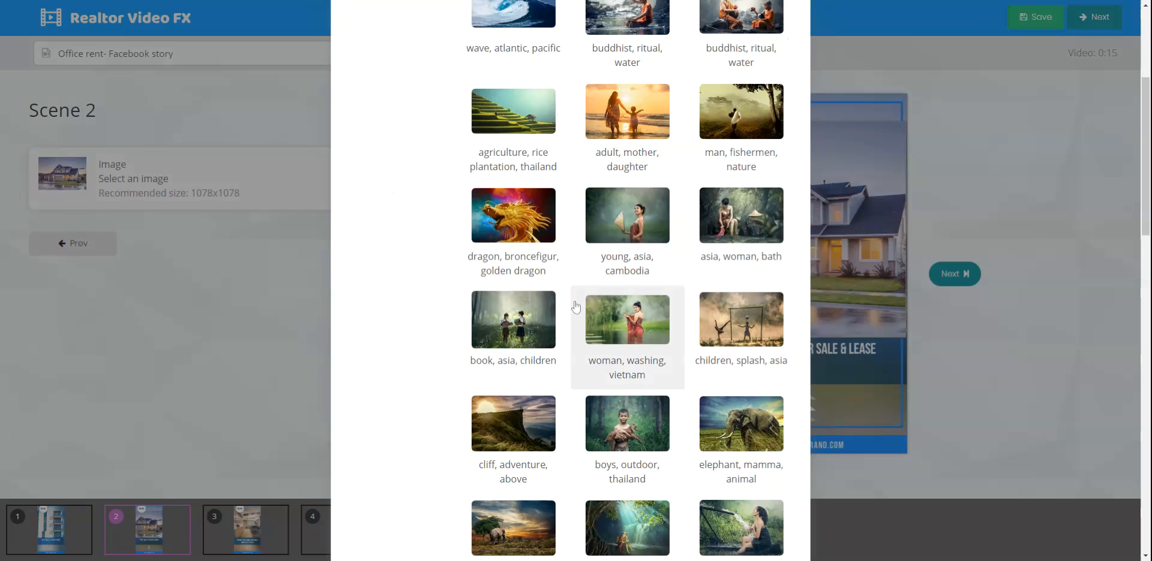
scroll(570, 306, "down", 3)
scroll(570, 310, "down", 1)
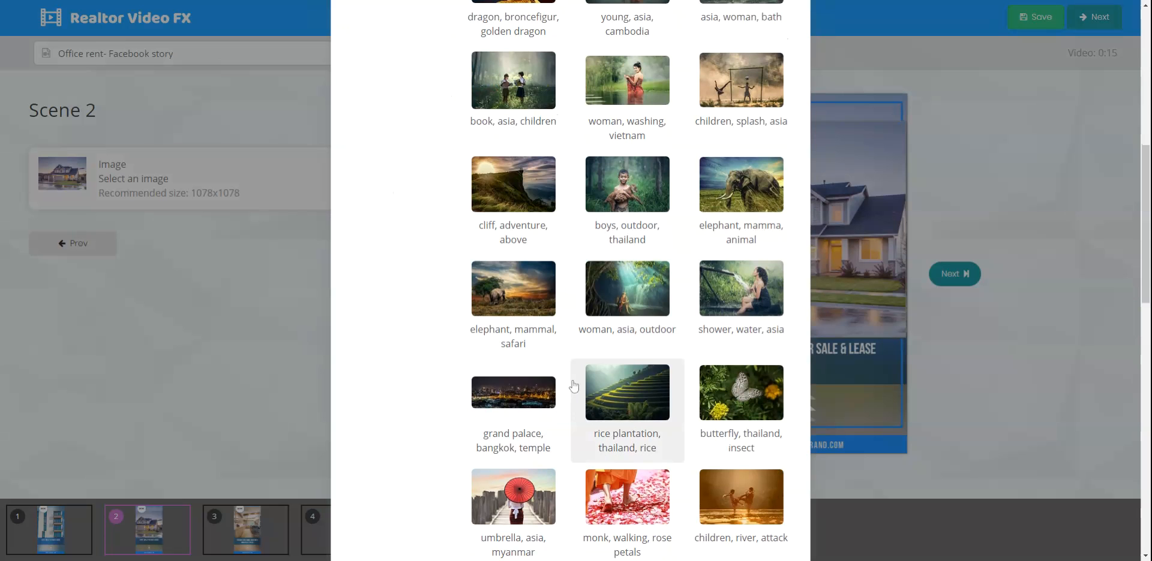
scroll(574, 387, "down", 2)
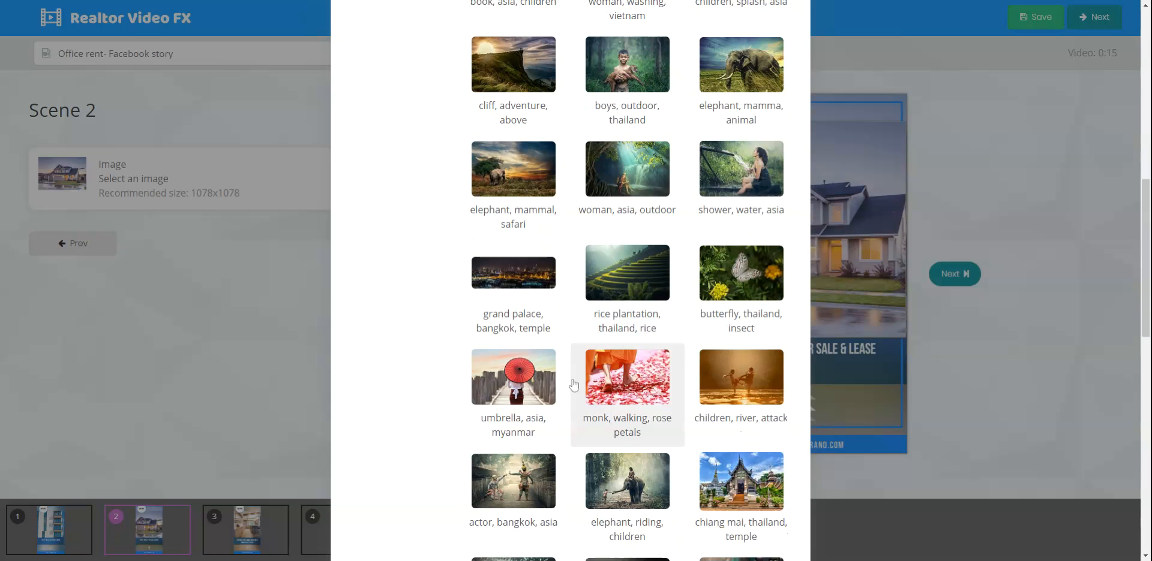
scroll(574, 384, "down", 1)
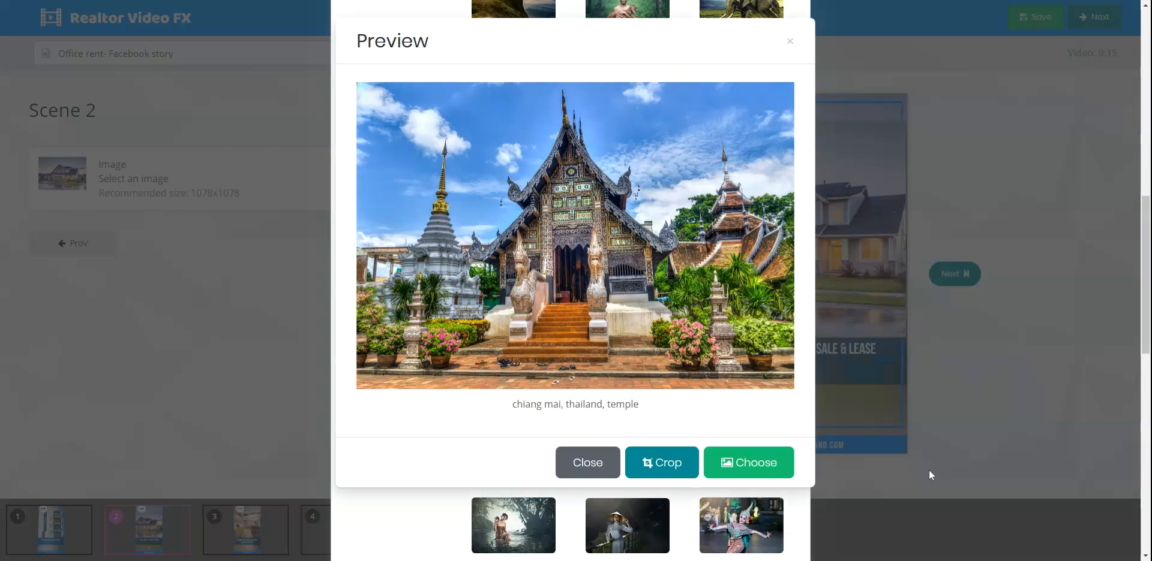
left_click(743, 472)
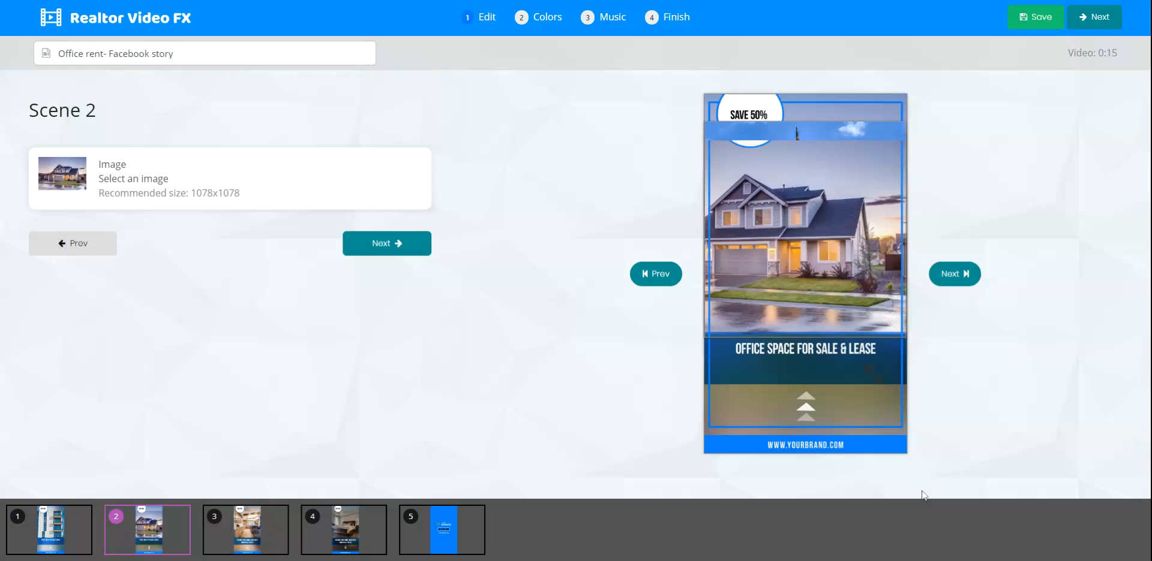
- Go on to Scene 3 and change its title to "We can't wait to hear from you!!"
left_click(386, 244)
left_click(231, 273)
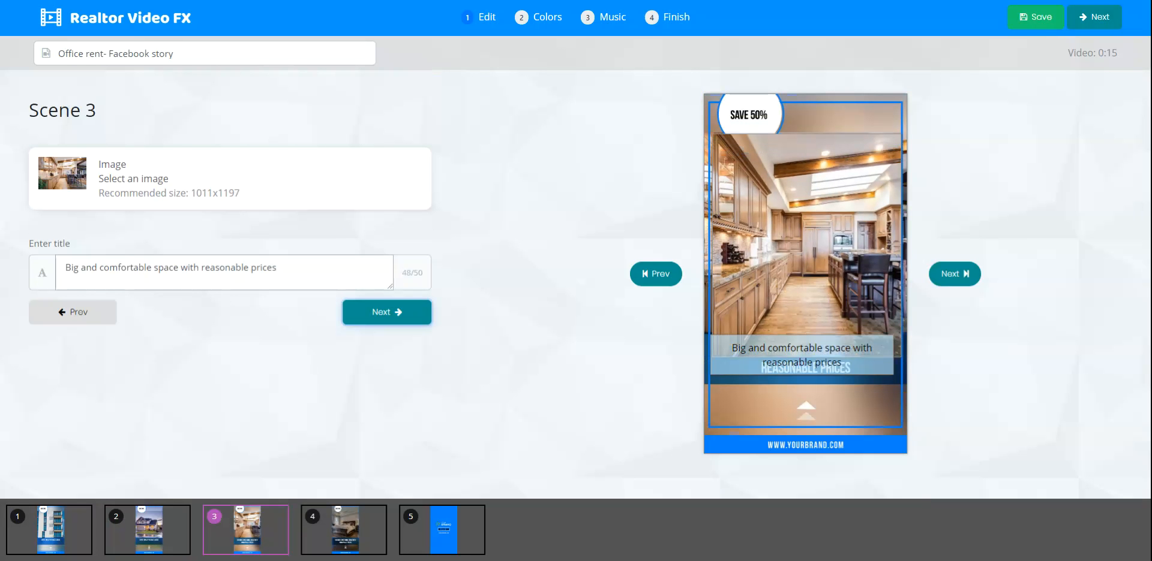
left_click(277, 268)
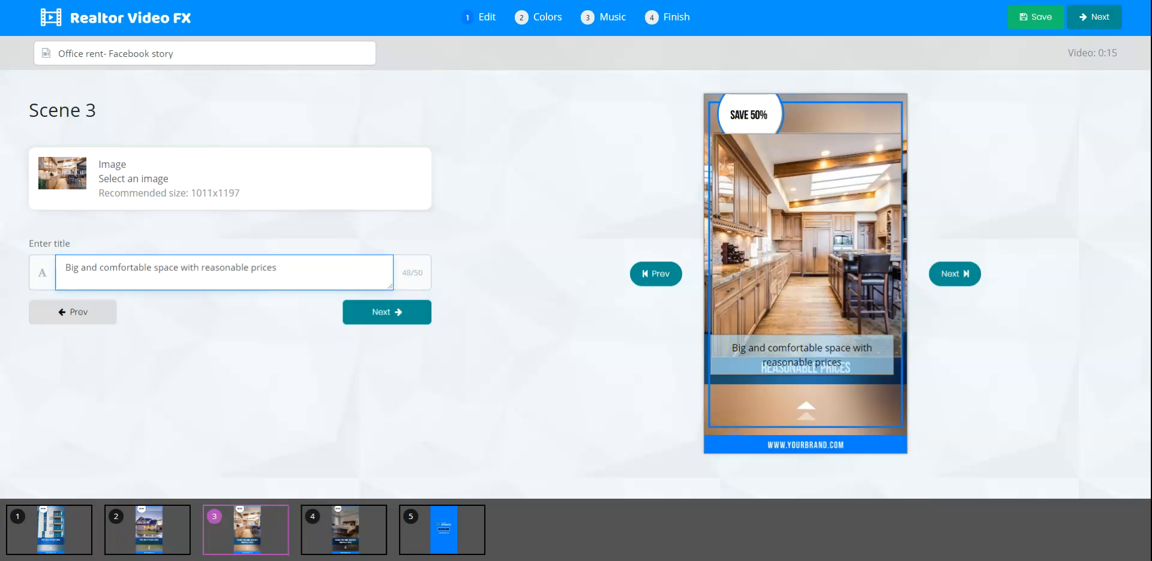
key("ctrl+a")
type("We ca")
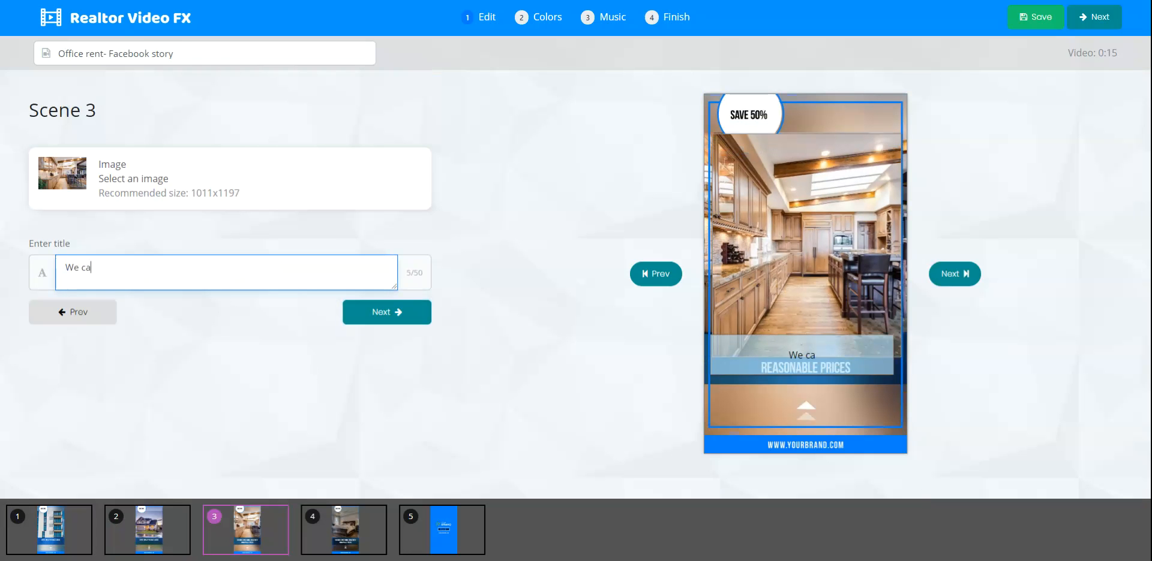
type("n't wa")
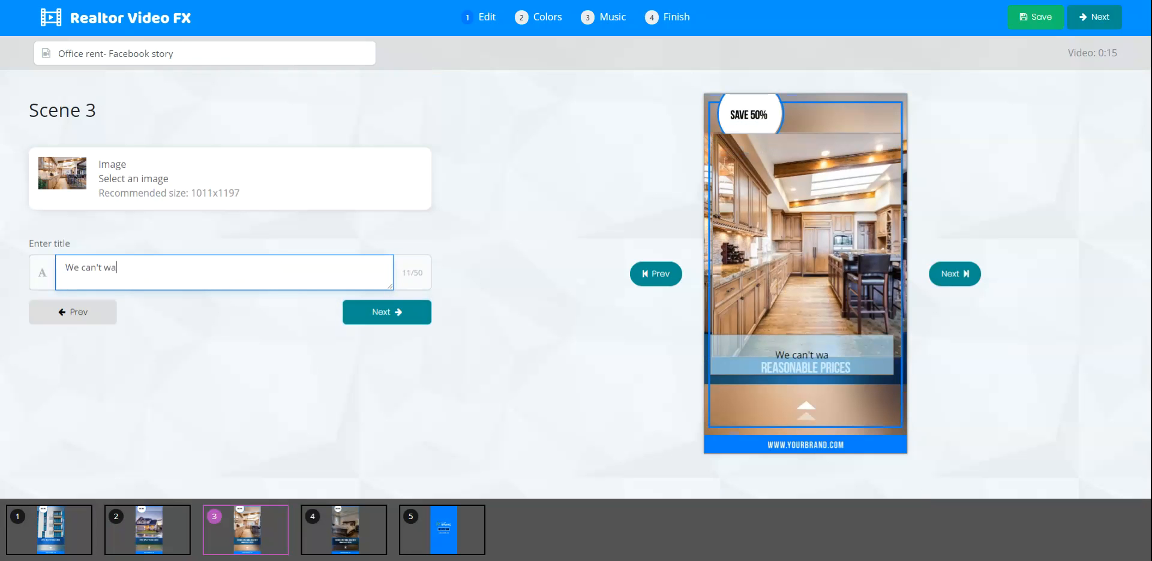
type("it to hear from ")
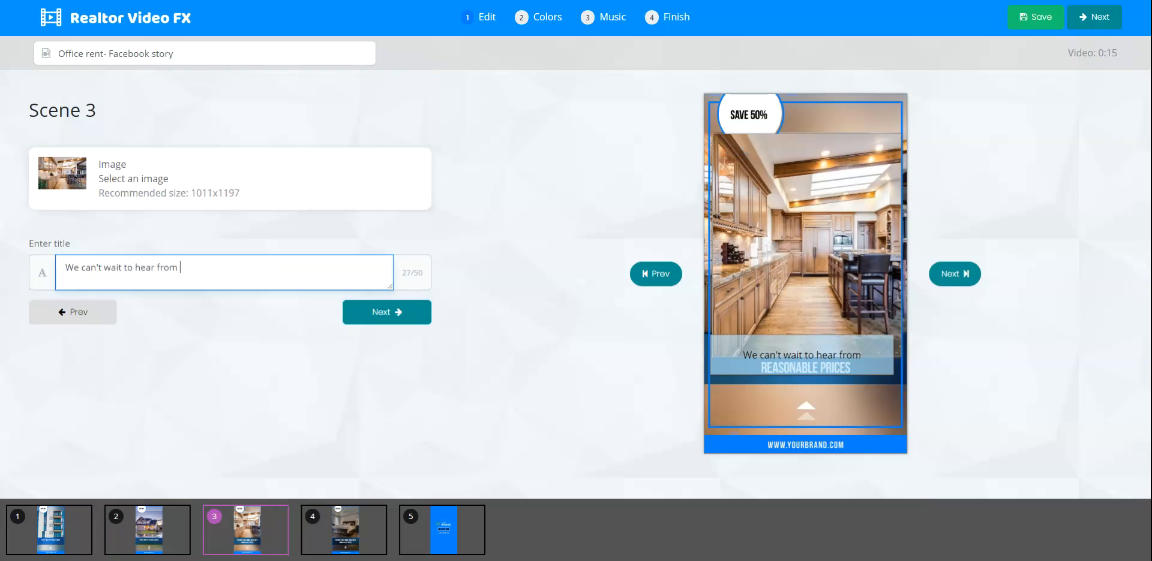
type("you!!")
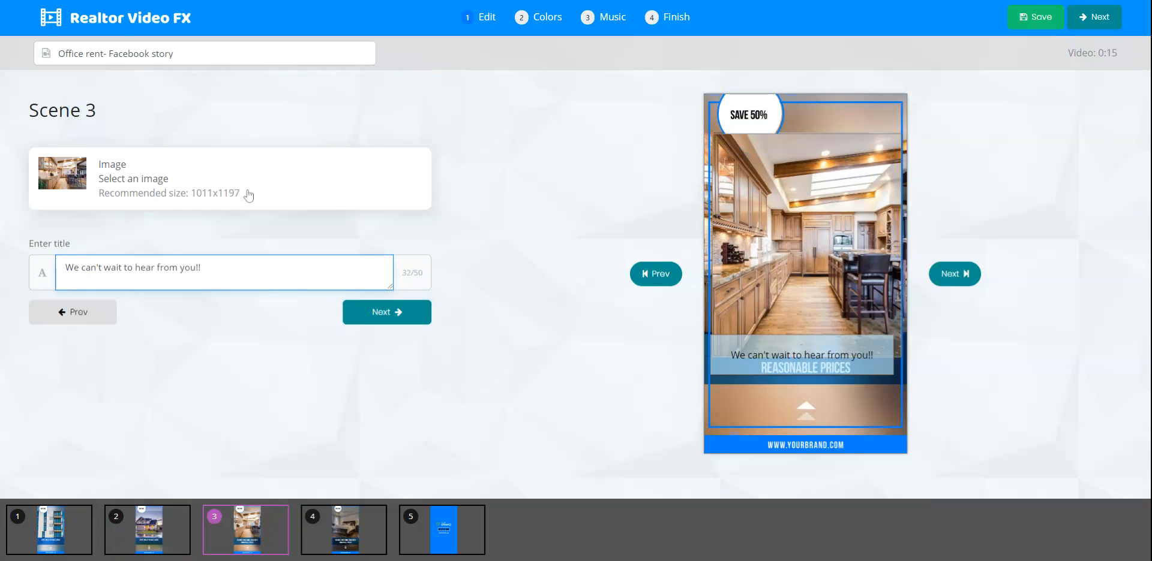
- Replace Scene 3's image with the Pixabay daytime cityscape tagged "asia, thailand, bangkok", found by searching for "bangkok"
left_click(81, 180)
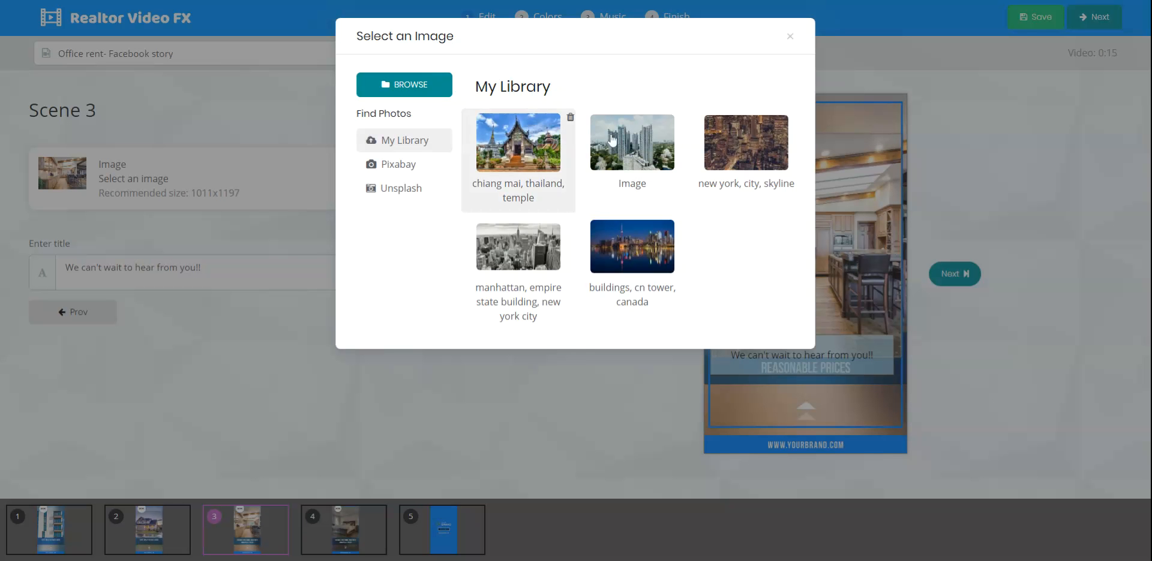
left_click(397, 165)
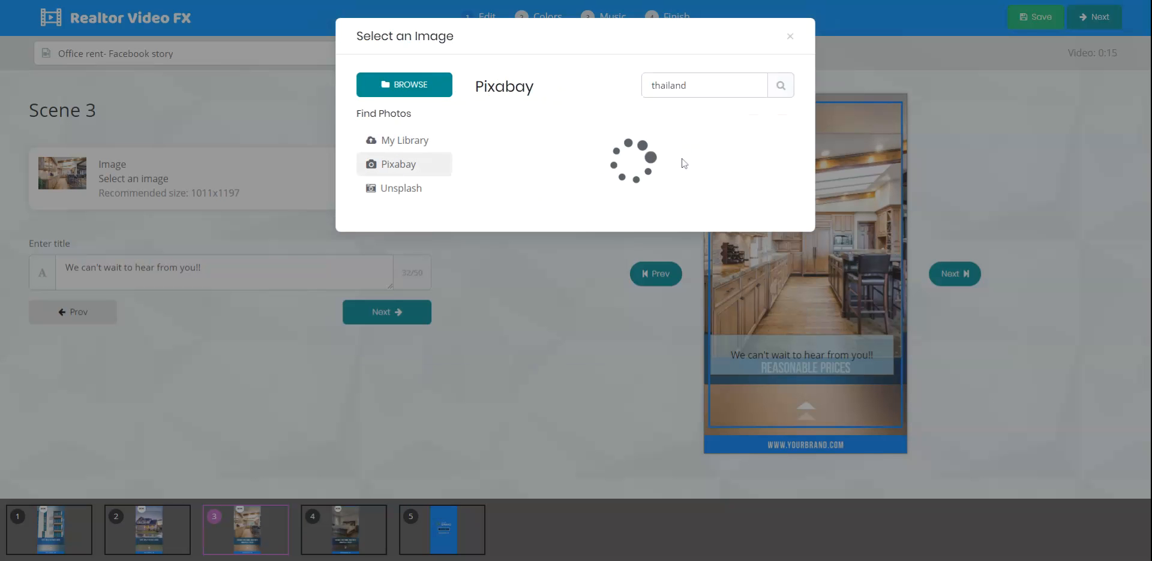
key("ctrl+a")
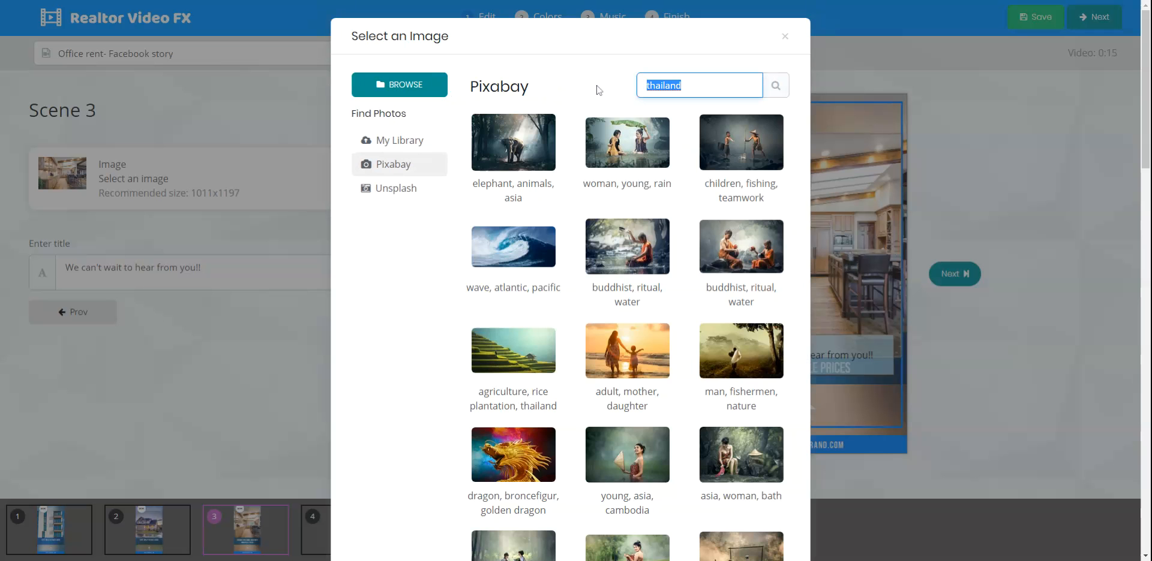
key("BackSpace")
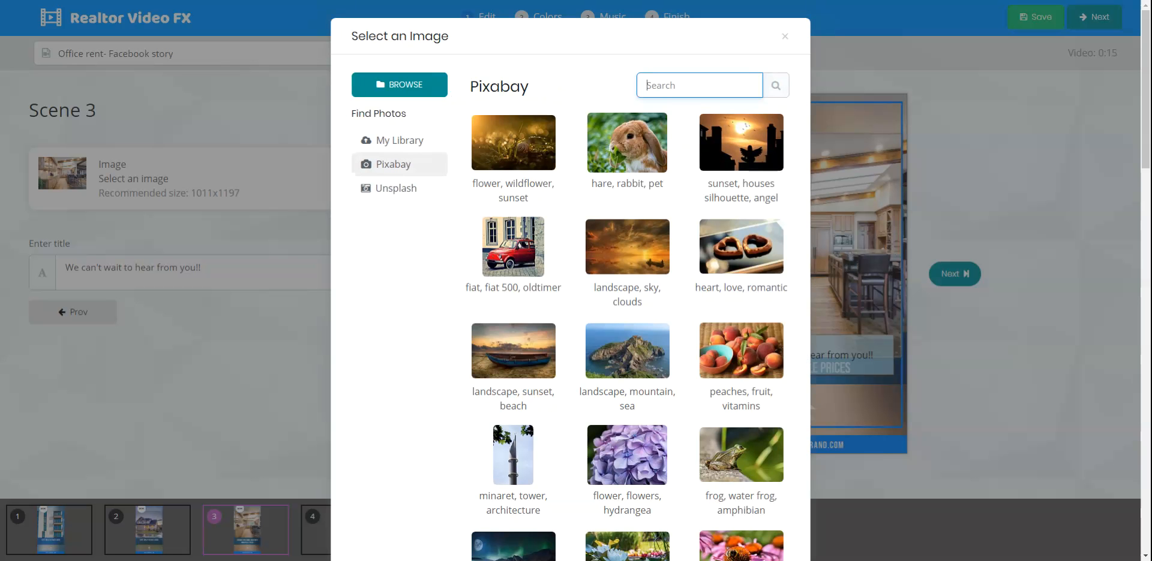
type("bangkok")
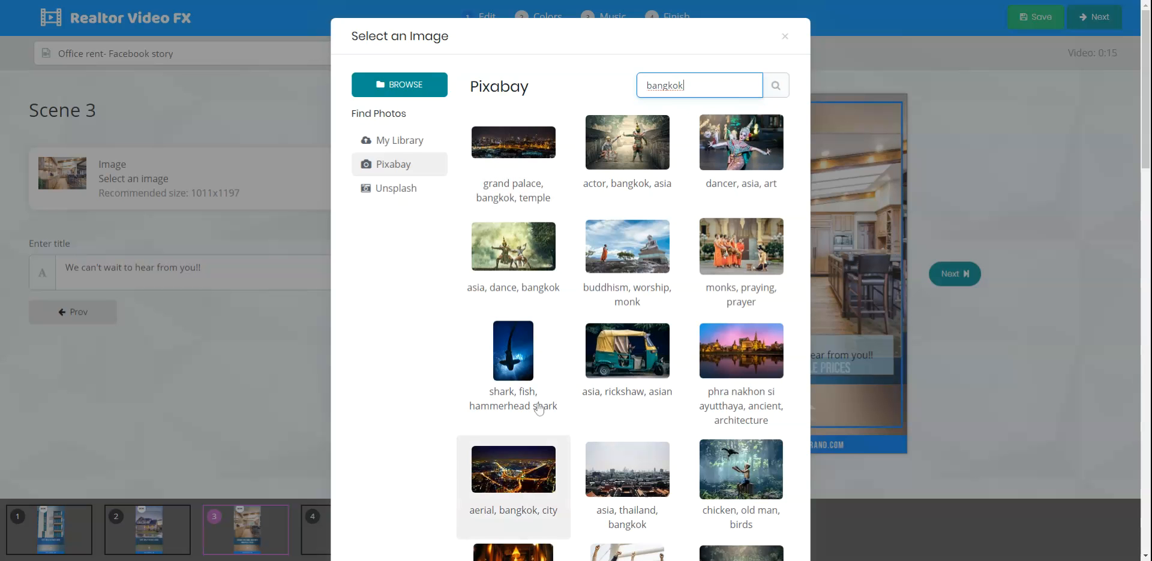
left_click(617, 483)
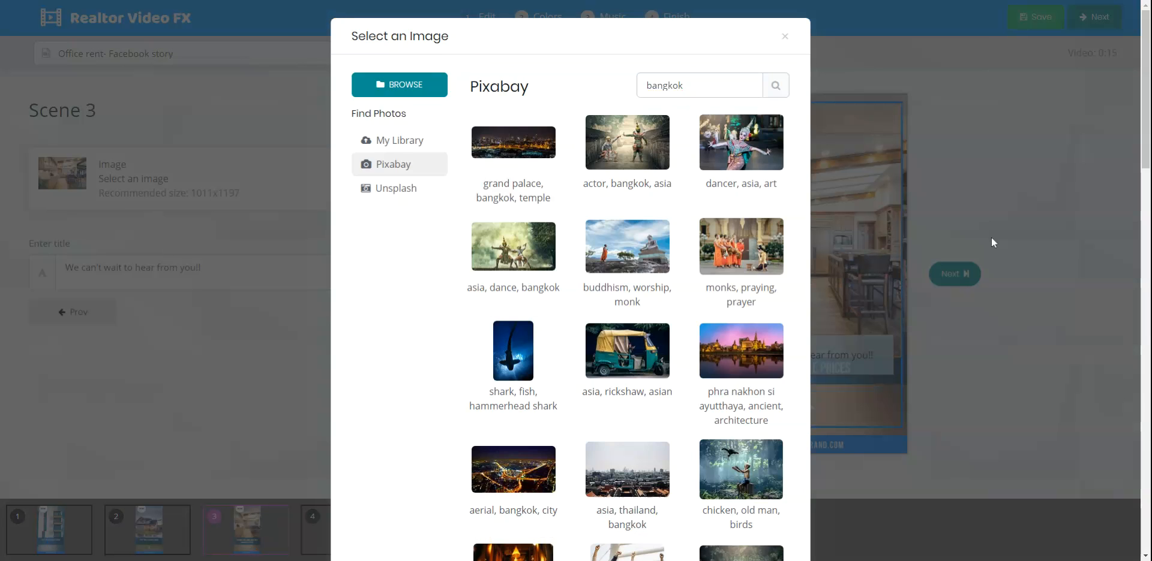
left_click(759, 453)
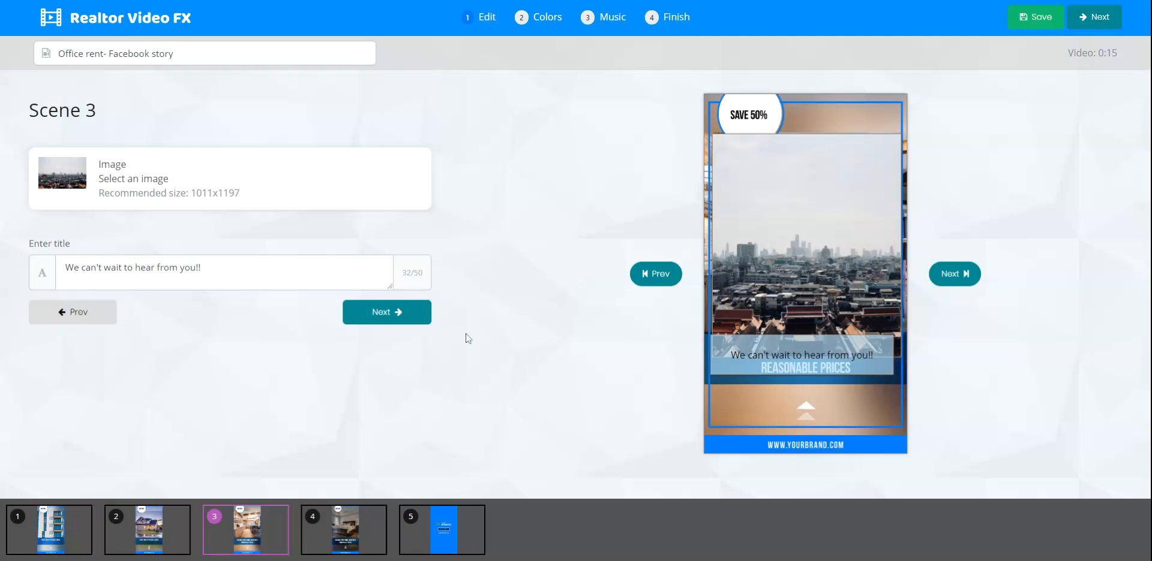
- Replace Scene 4's image with the Unsplash photo of the Bangkok skyline and river at night
left_click(394, 314)
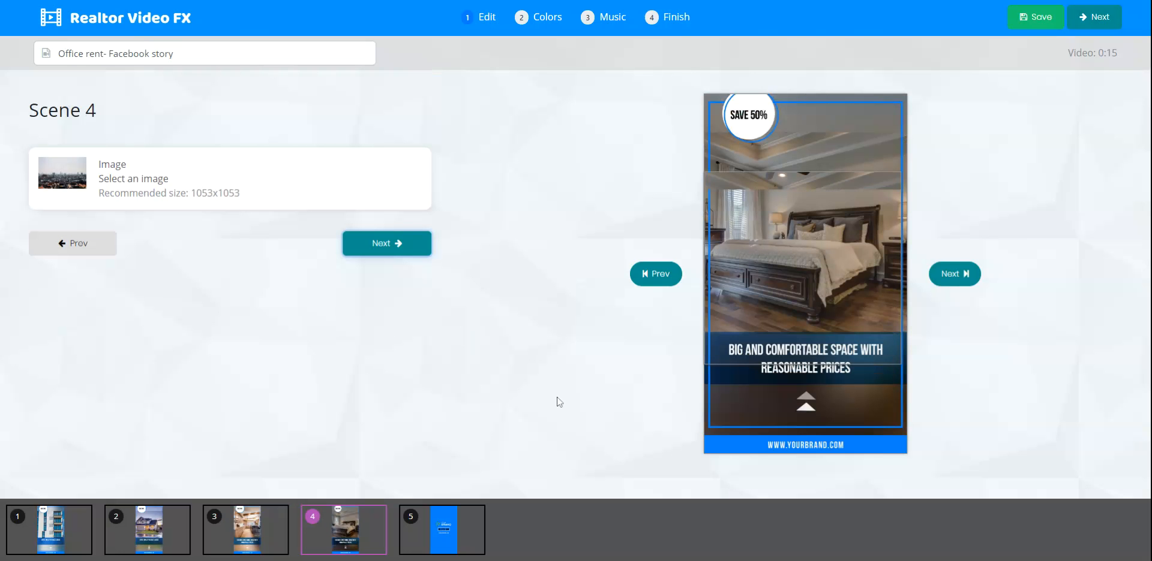
left_click(130, 178)
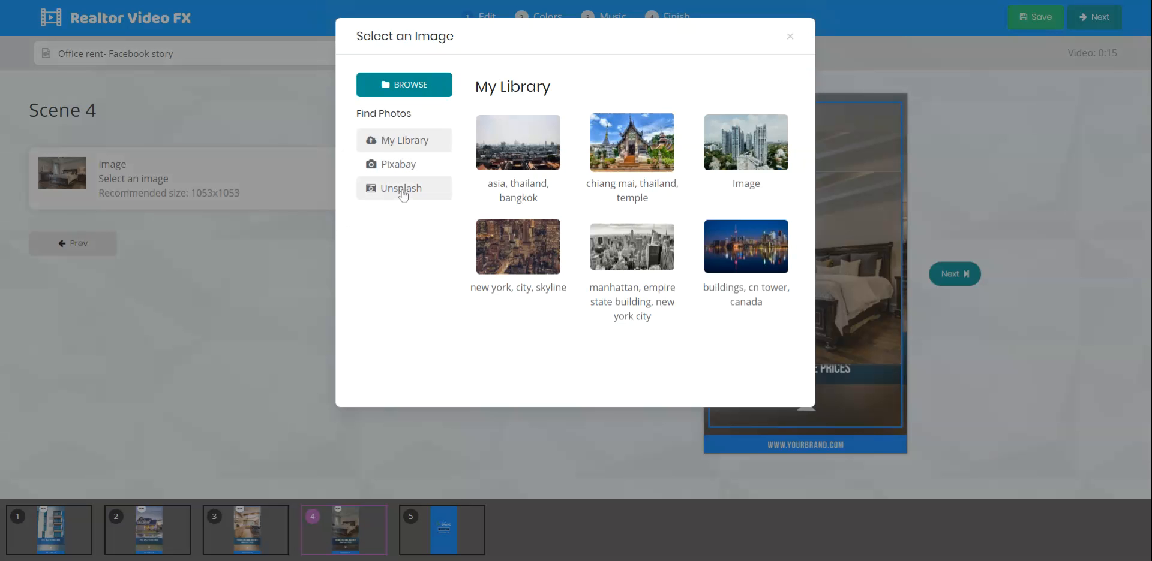
left_click(401, 191)
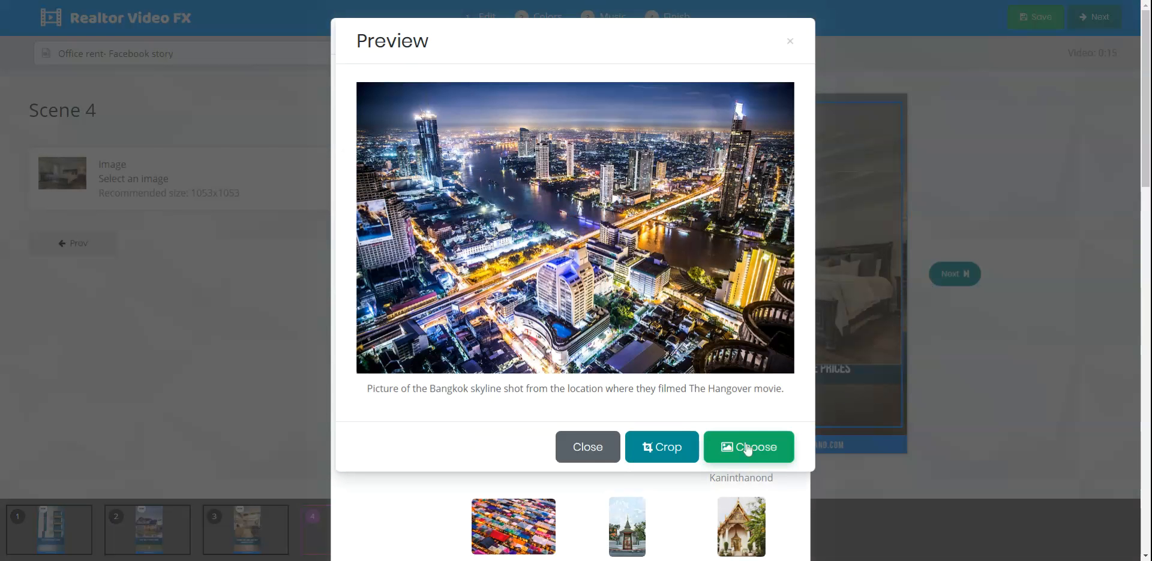
left_click(748, 451)
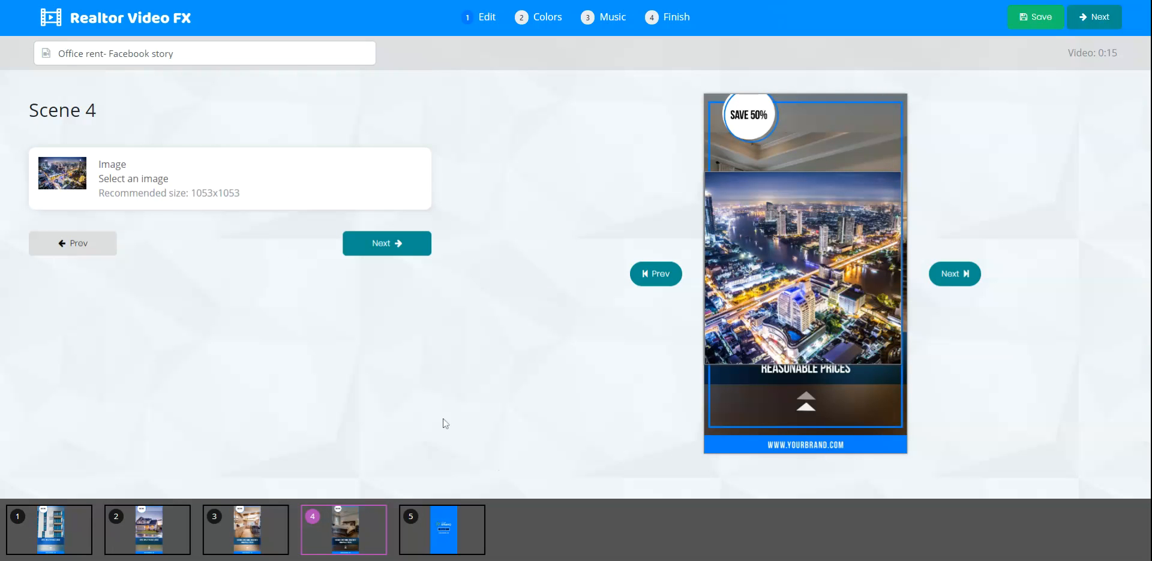
- Go on to Scene 5 and change its "Register now" title to "Call us today!"
left_click(394, 252)
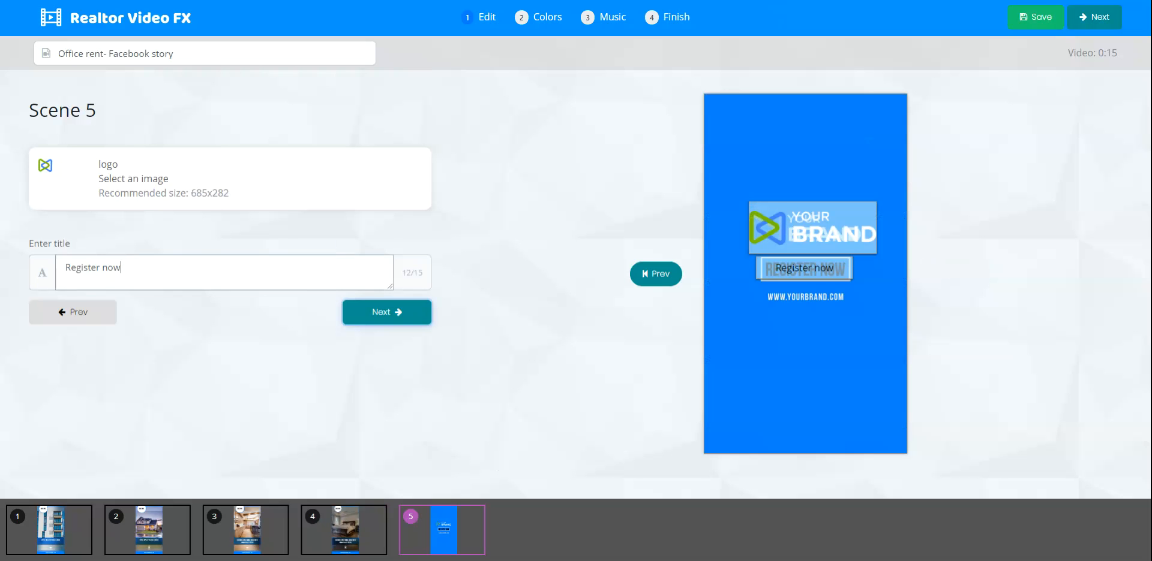
left_click_drag(123, 269, 63, 269)
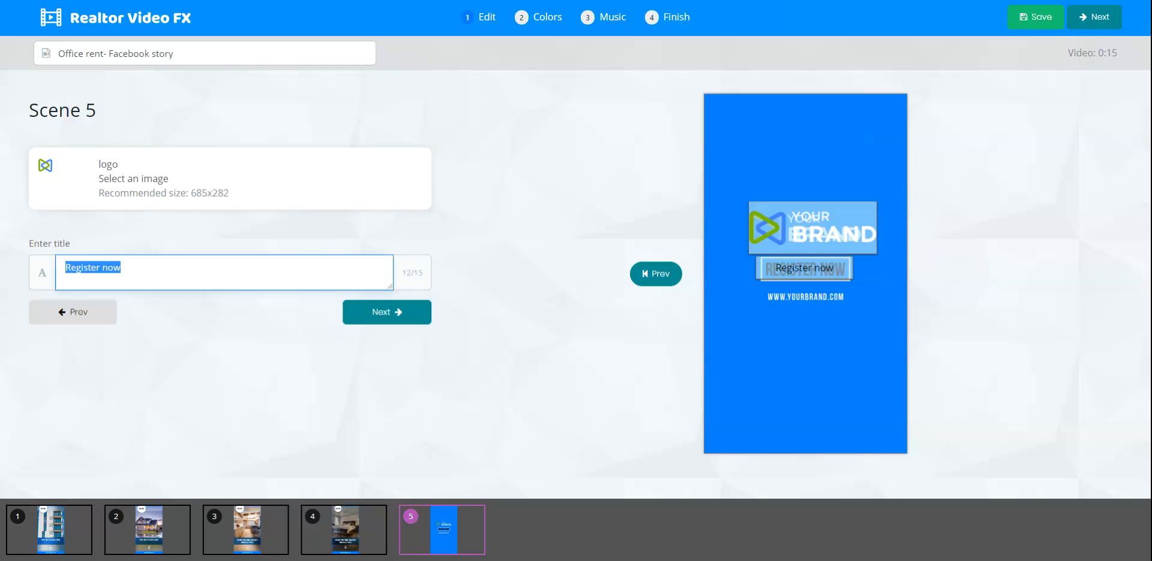
type("Call ")
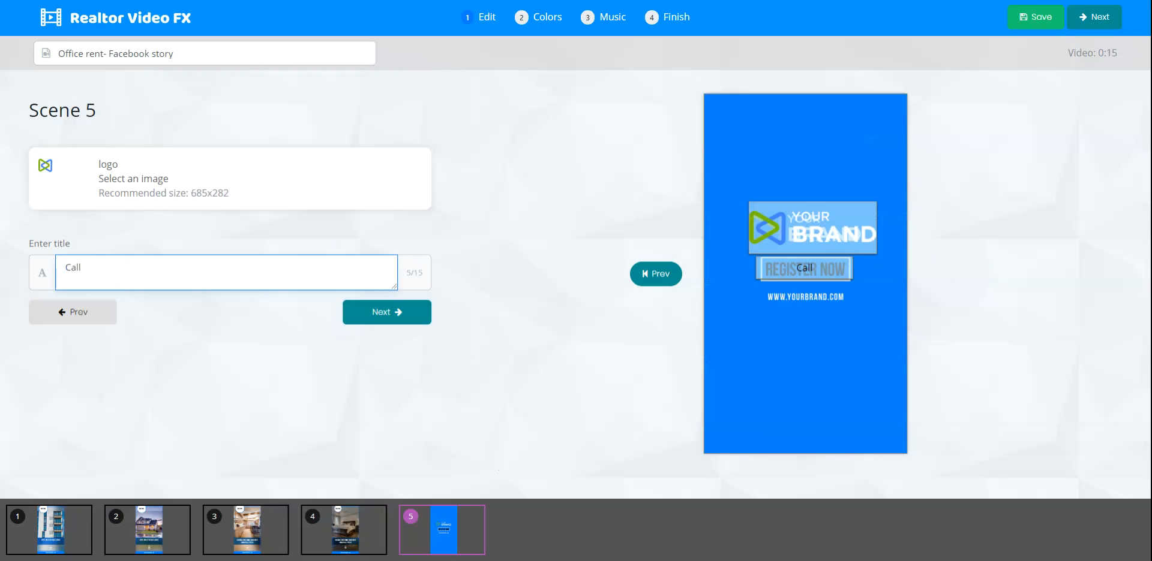
type("us for a d")
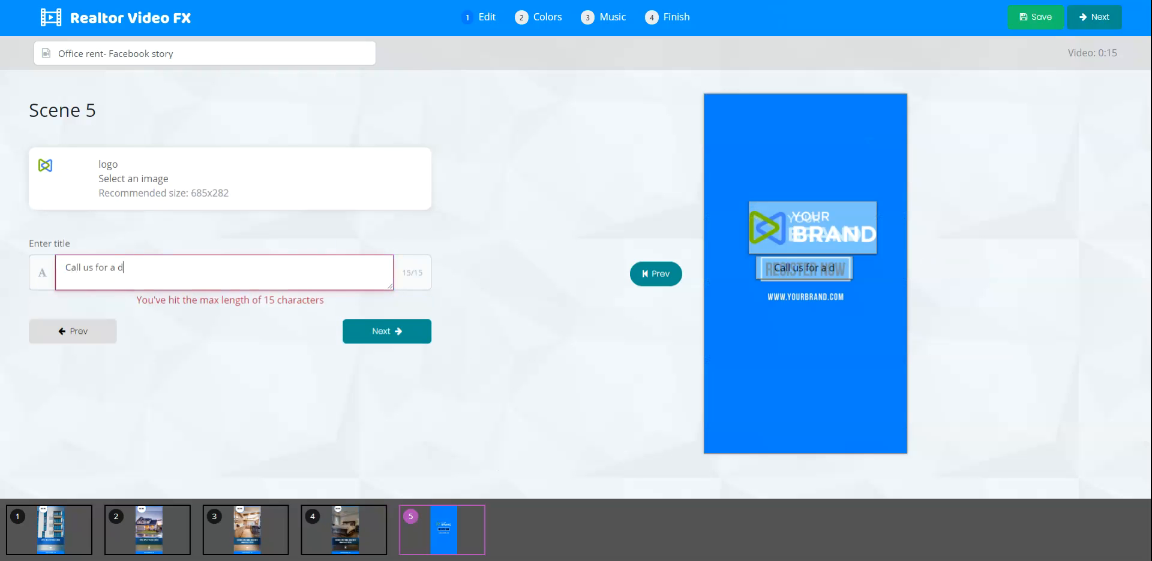
key("BackSpace")
key("BackSpace")
key("BackSpace")
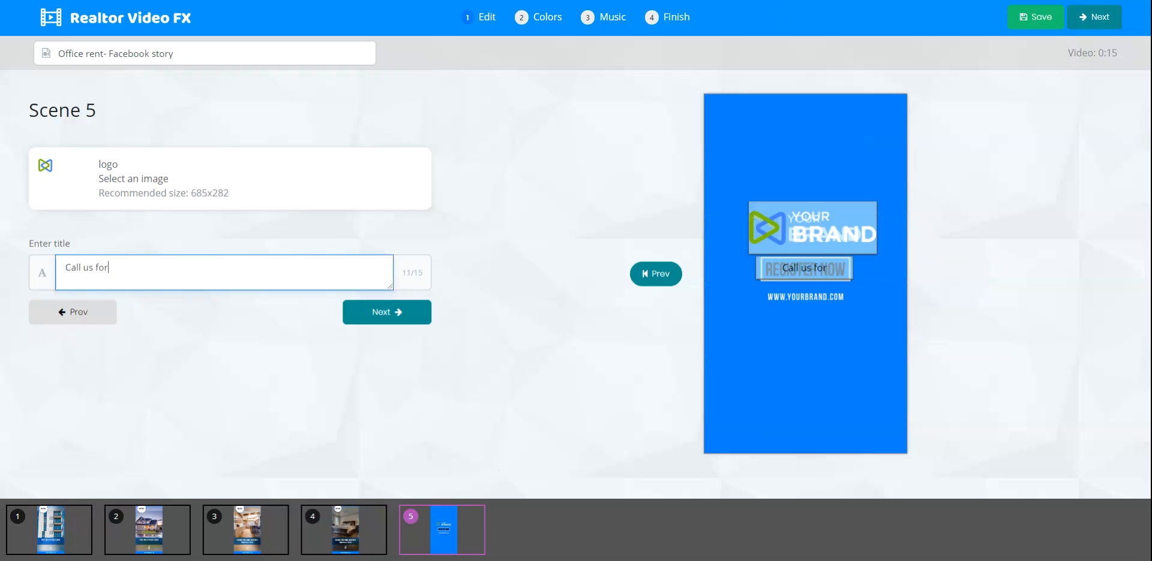
key("BackSpace")
key("BackSpace")
key("BackSpace")
type("t")
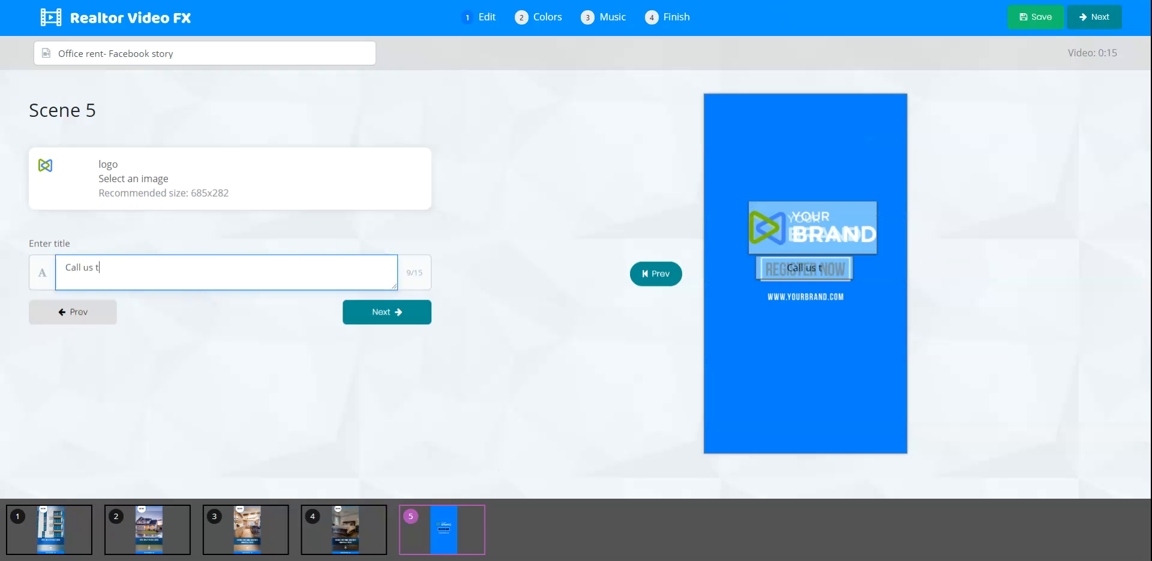
type("oday!")
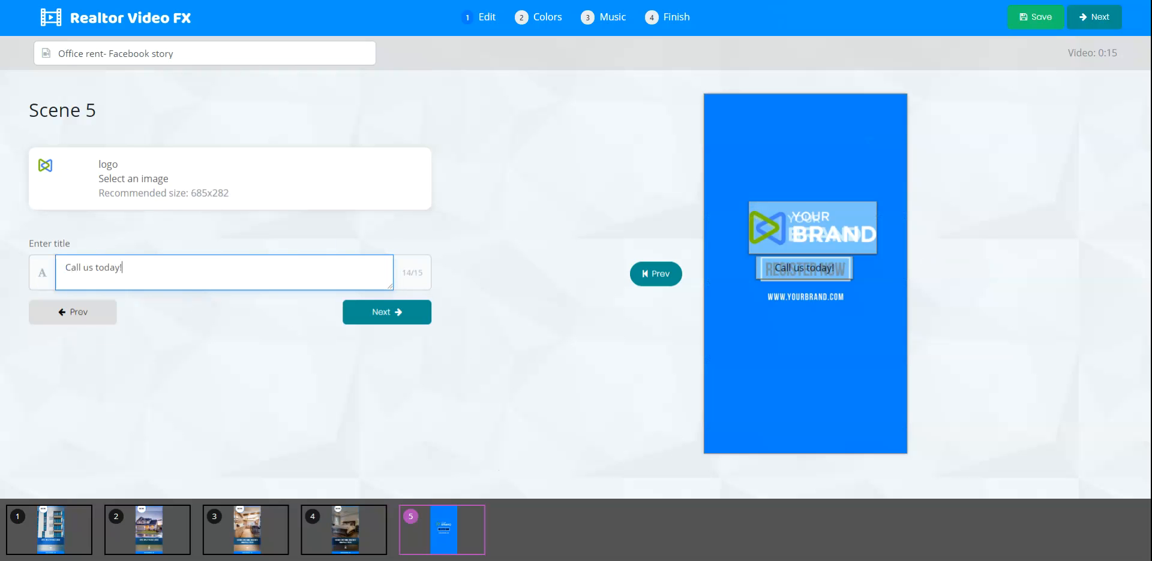
- Go on to the color settings and apply the palette of dark green, white, light green and pale green
left_click(399, 313)
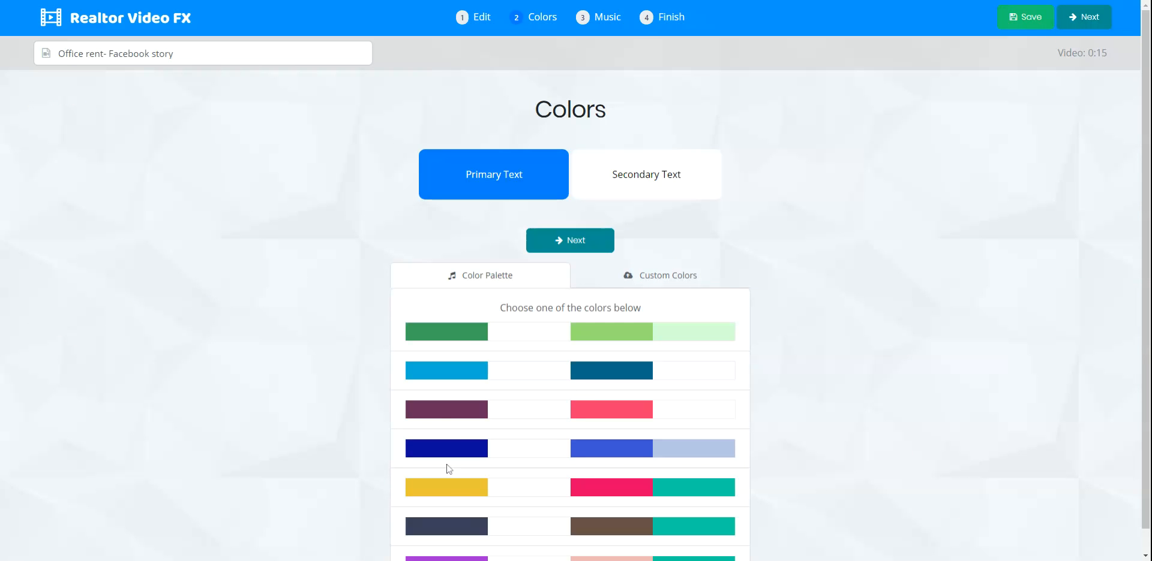
scroll(456, 441, "down", 1)
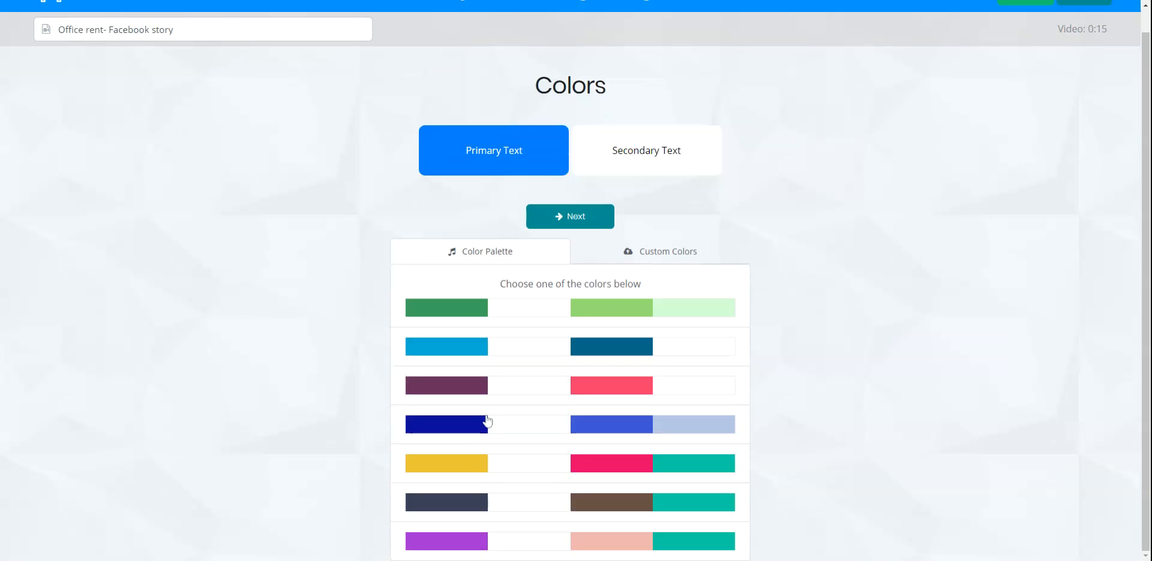
left_click(468, 309)
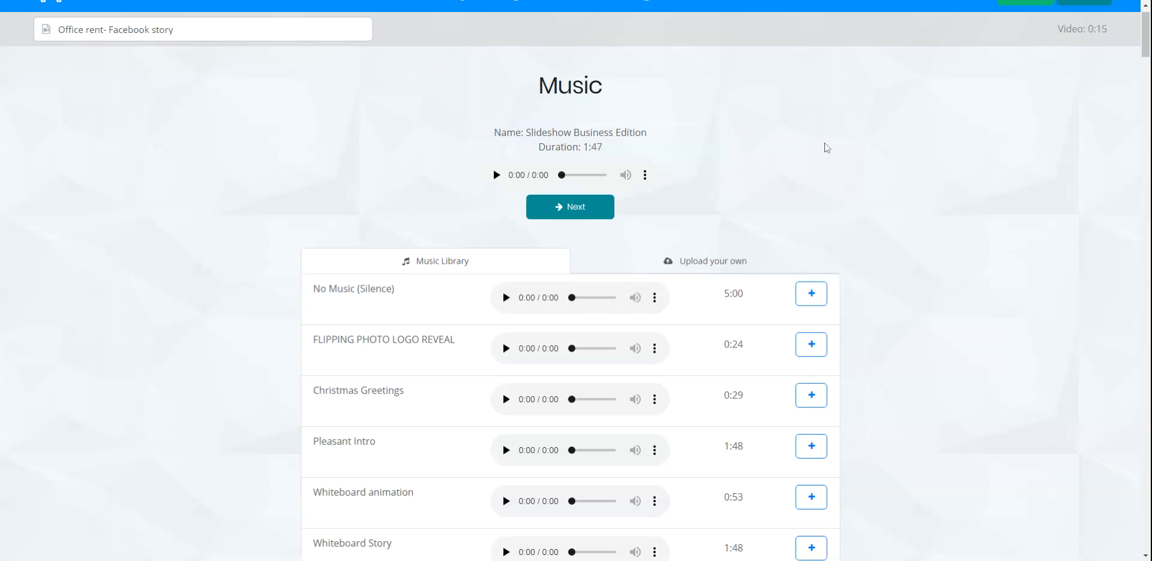
- Look through the music library, preview the "Slideshow Business Edition" track and keep it for the video, going on to the Finish stage
scroll(624, 372, "down", 3)
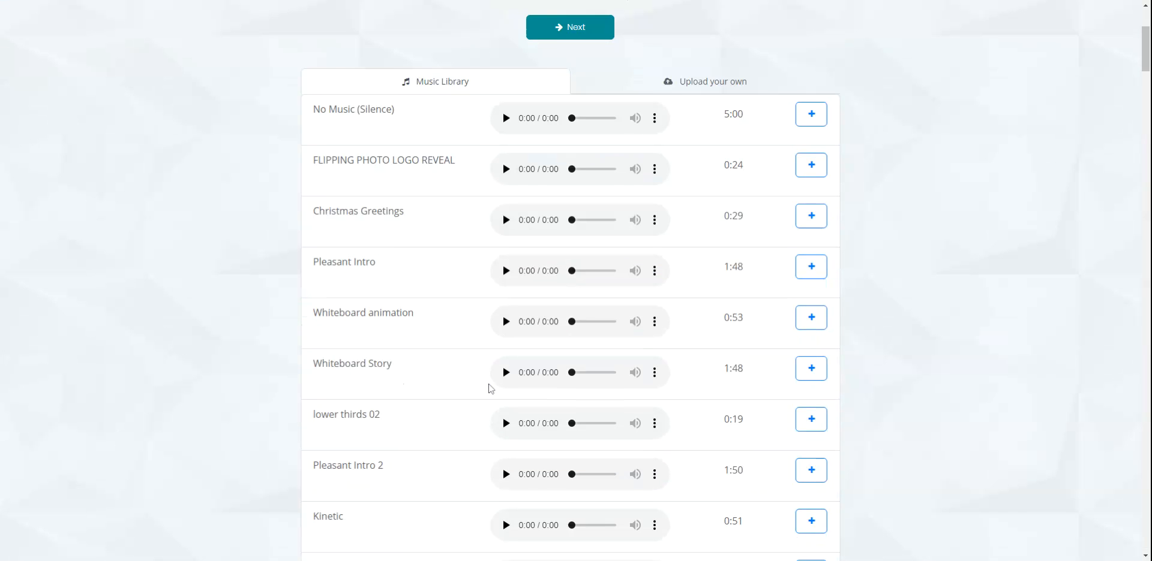
scroll(492, 387, "up", 3)
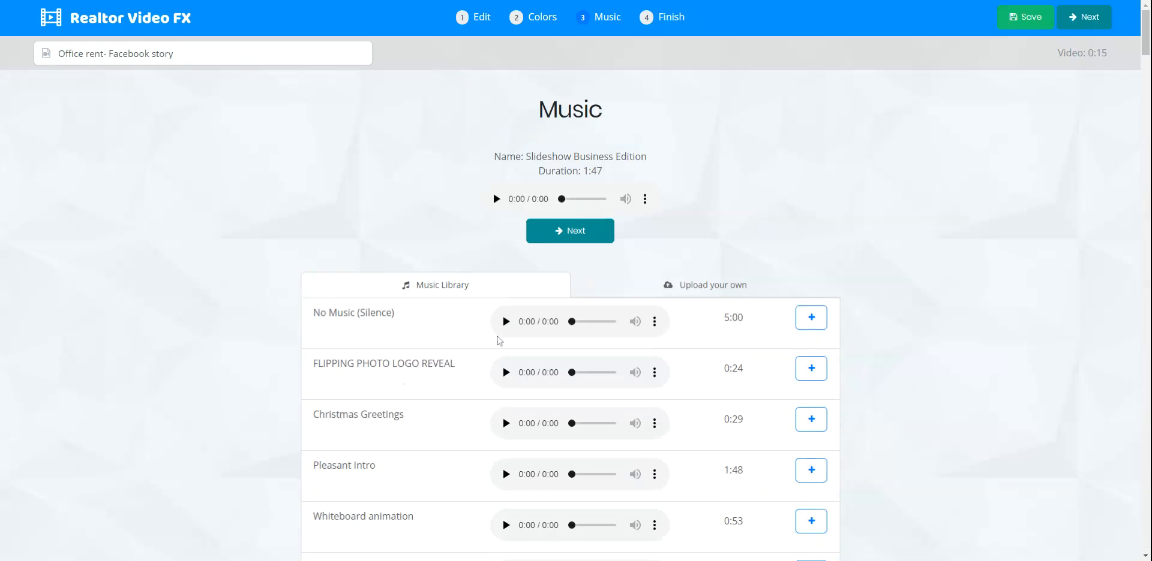
left_click(496, 199)
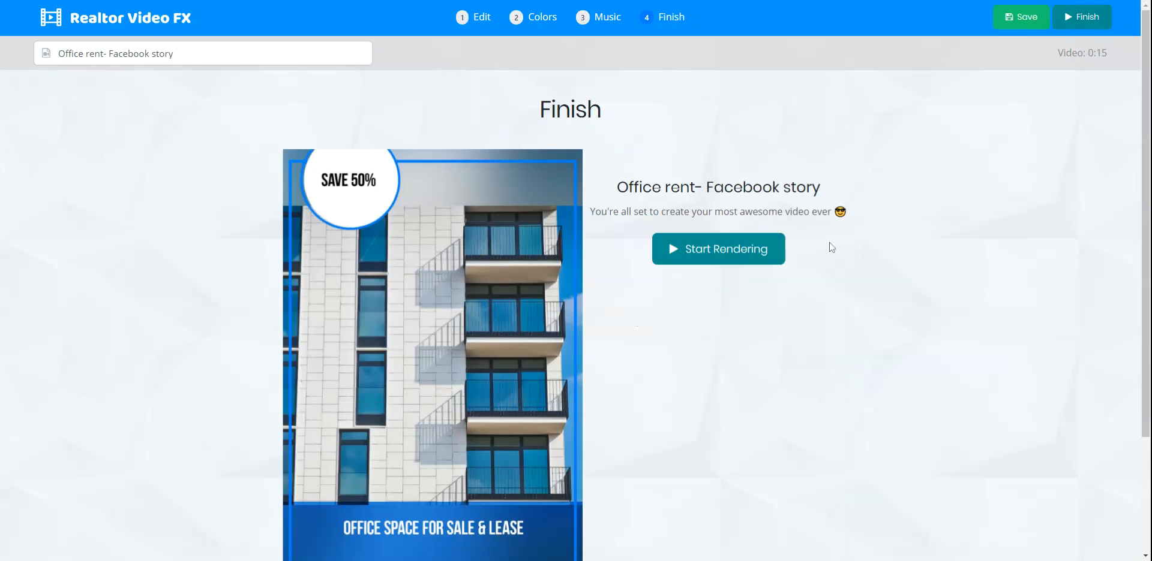
- Rename the project as "Facebook story example thailand" and start rendering it
left_click_drag(175, 53, 1, 44)
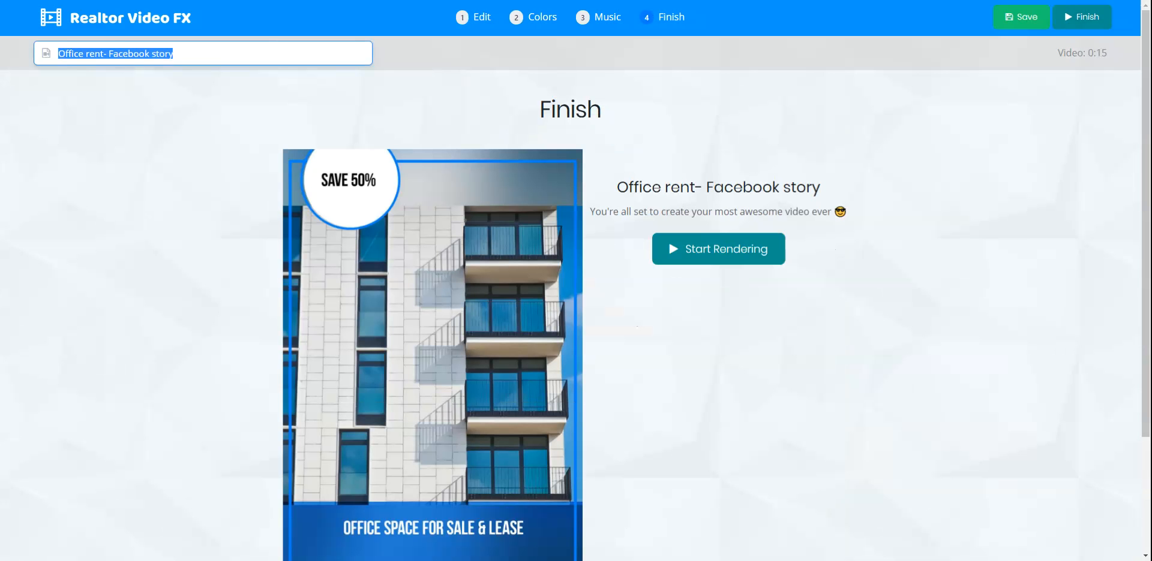
type("Face")
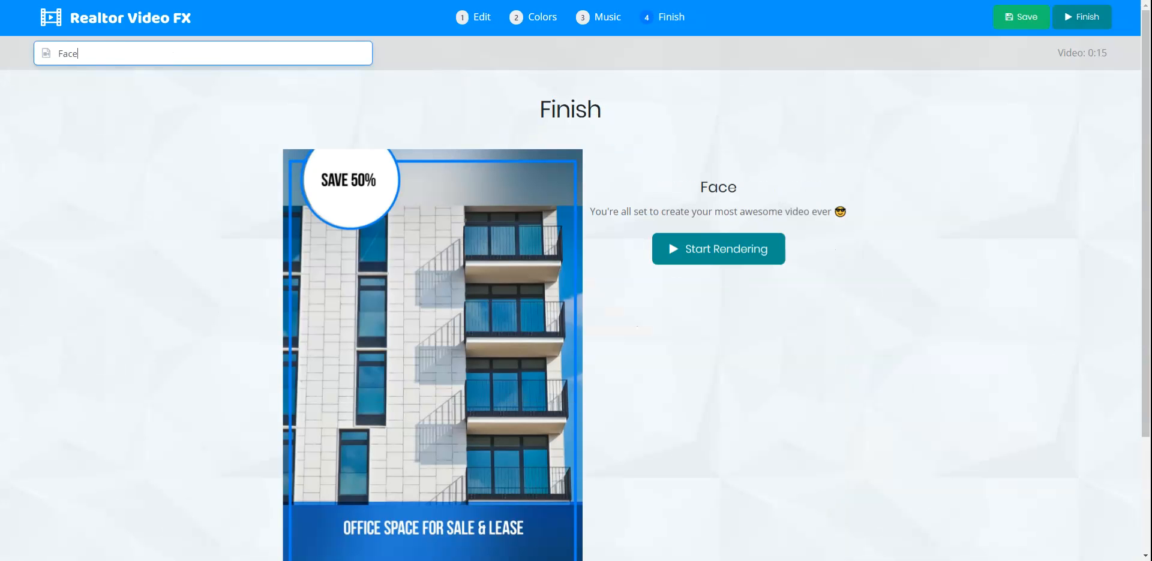
type("book st")
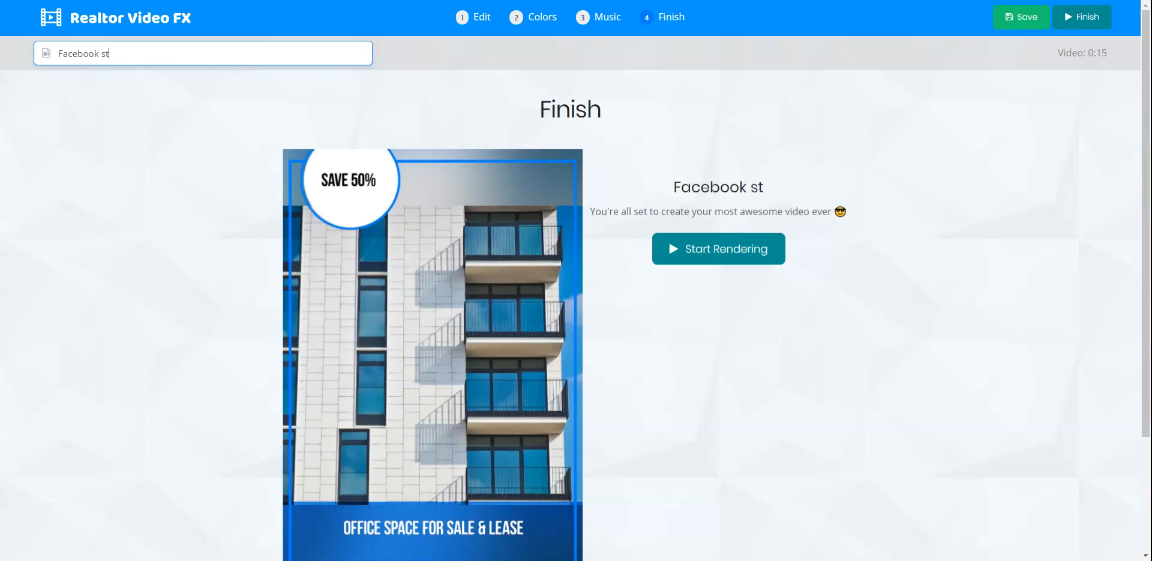
type("ory e")
key("BackSpace")
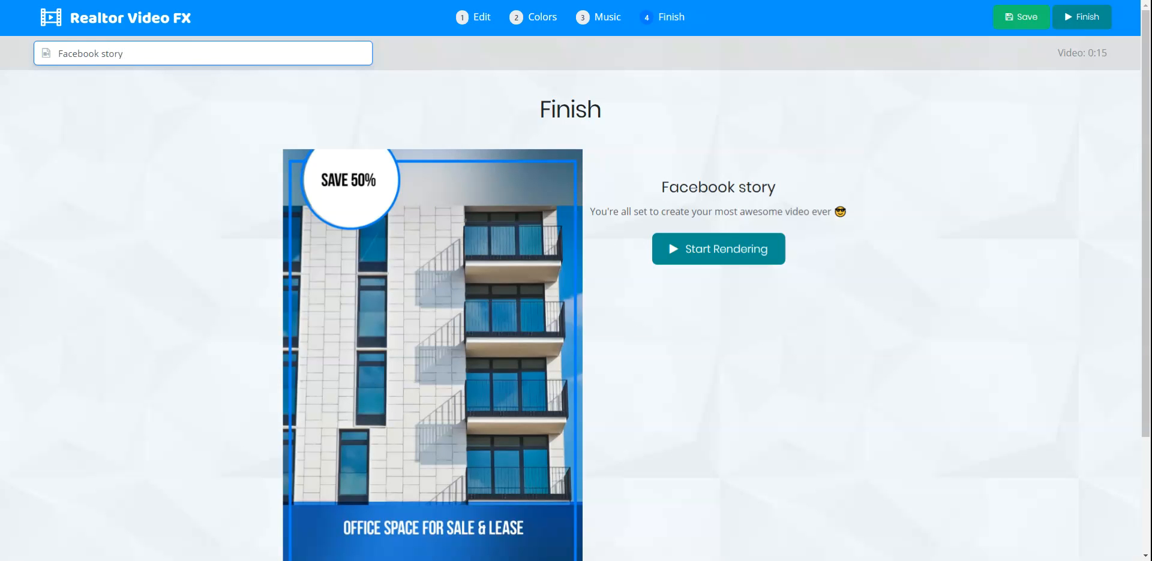
type("exampl")
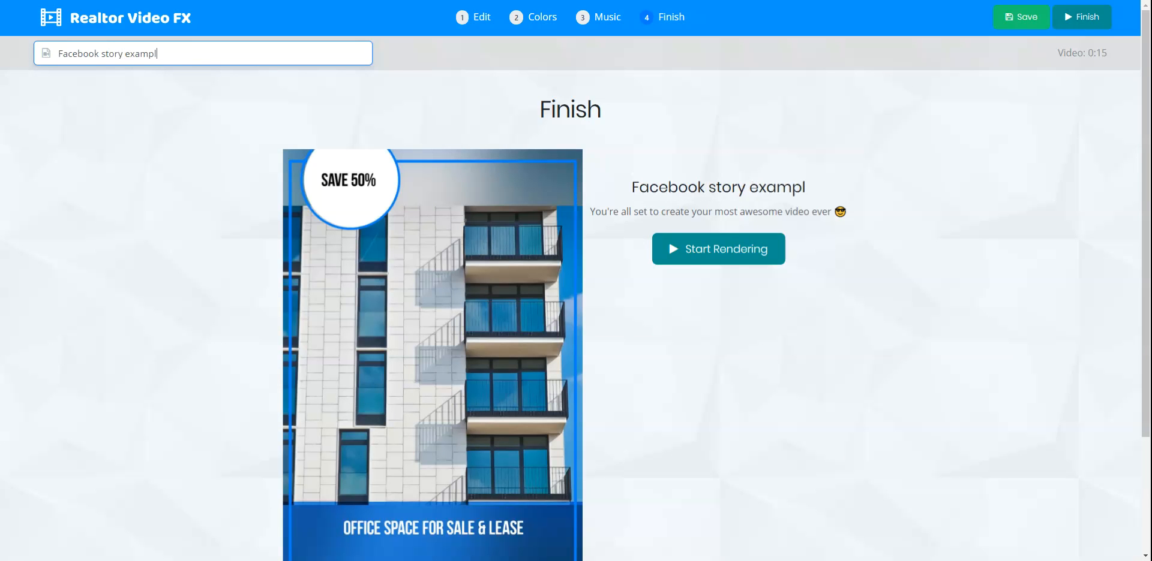
type("e thailand")
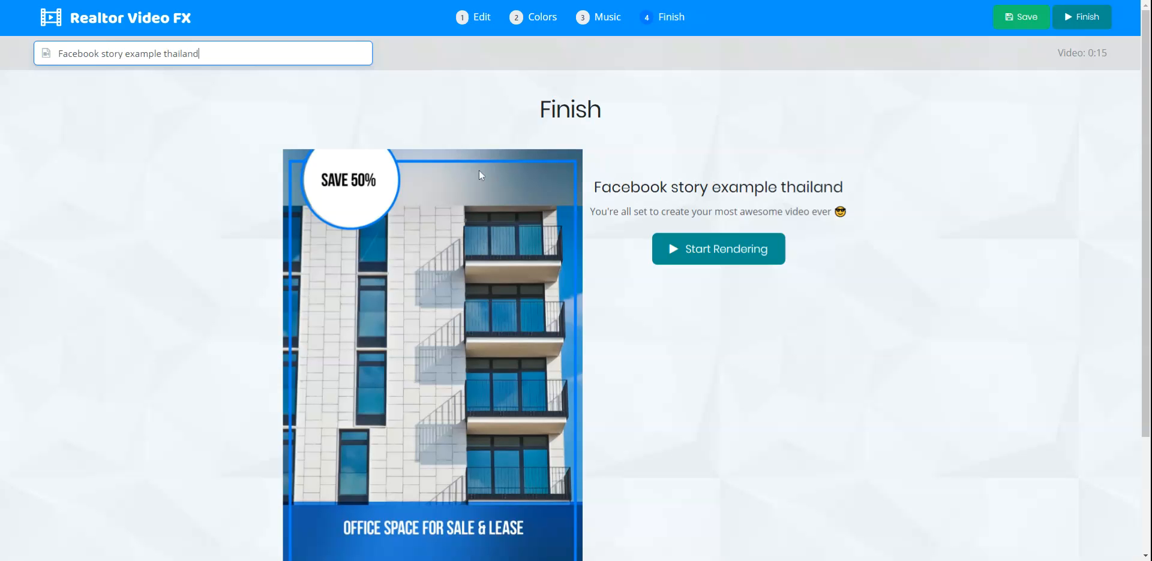
left_click(730, 254)
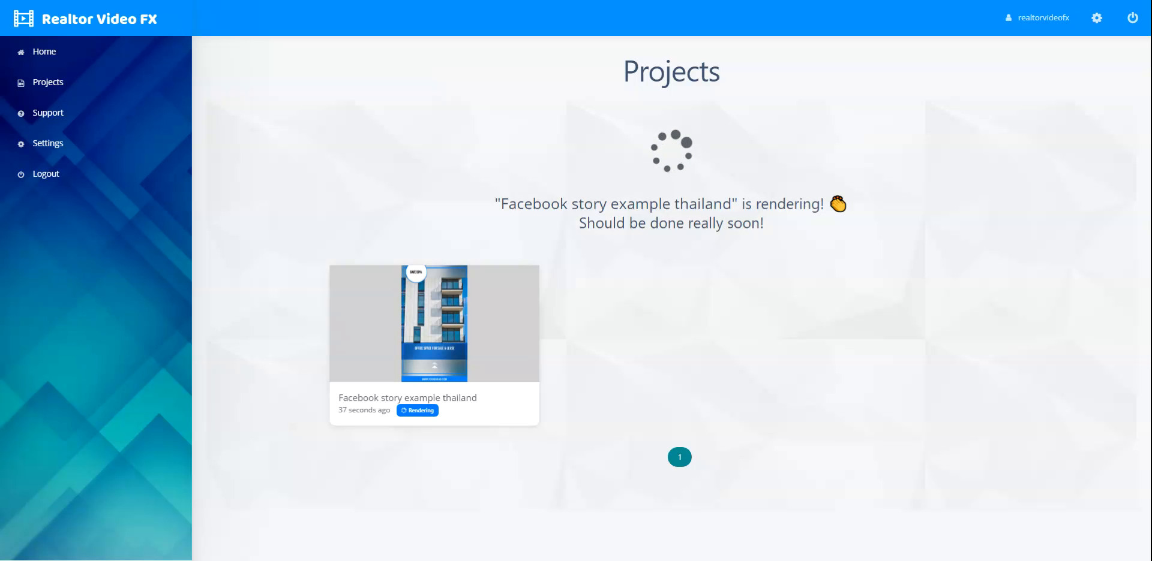
- Return to the home page and look over the available video templates
left_click(52, 54)
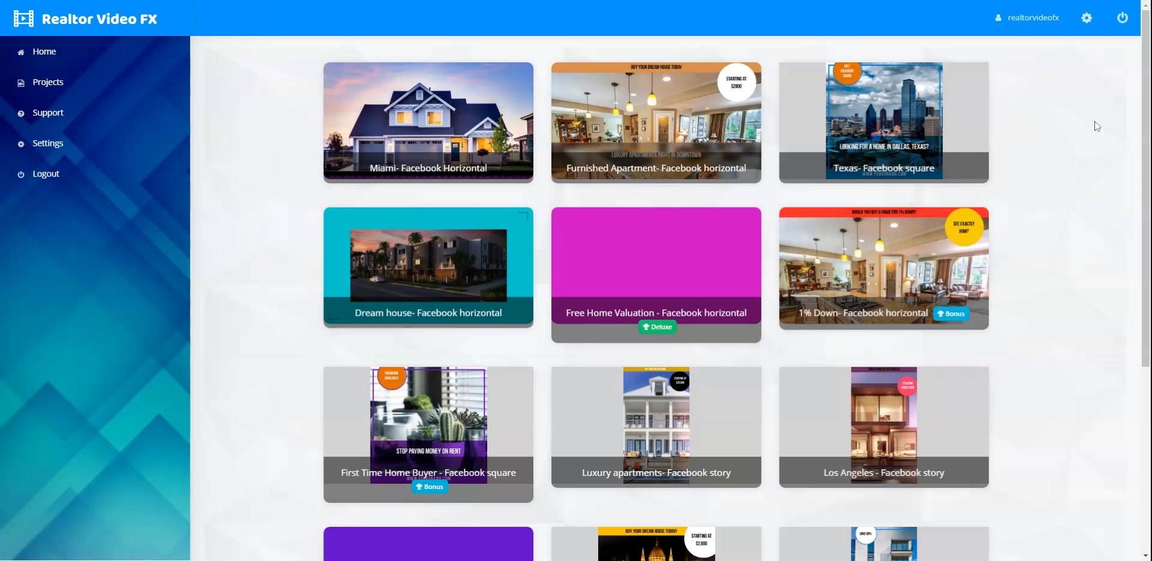
scroll(1055, 151, "down", 1)
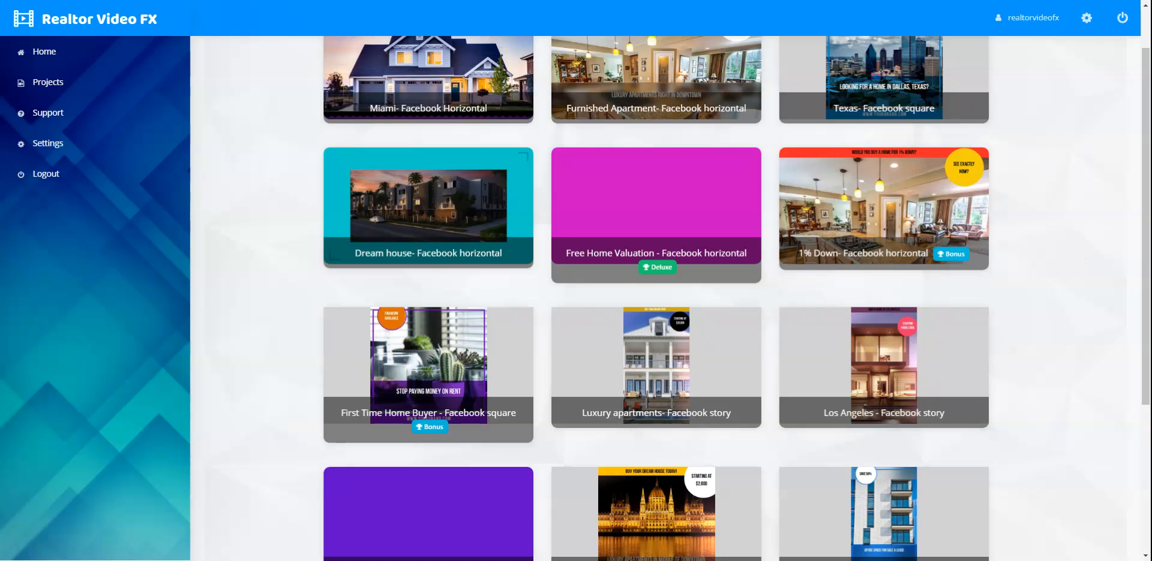
scroll(1059, 304, "up", 1)
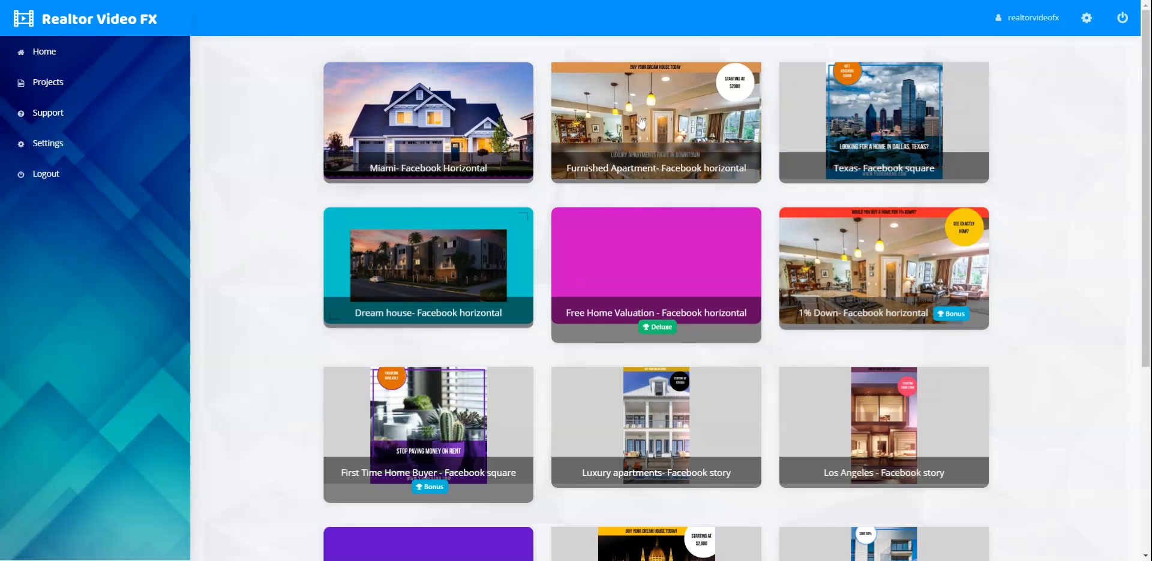
mouse_move(918, 144)
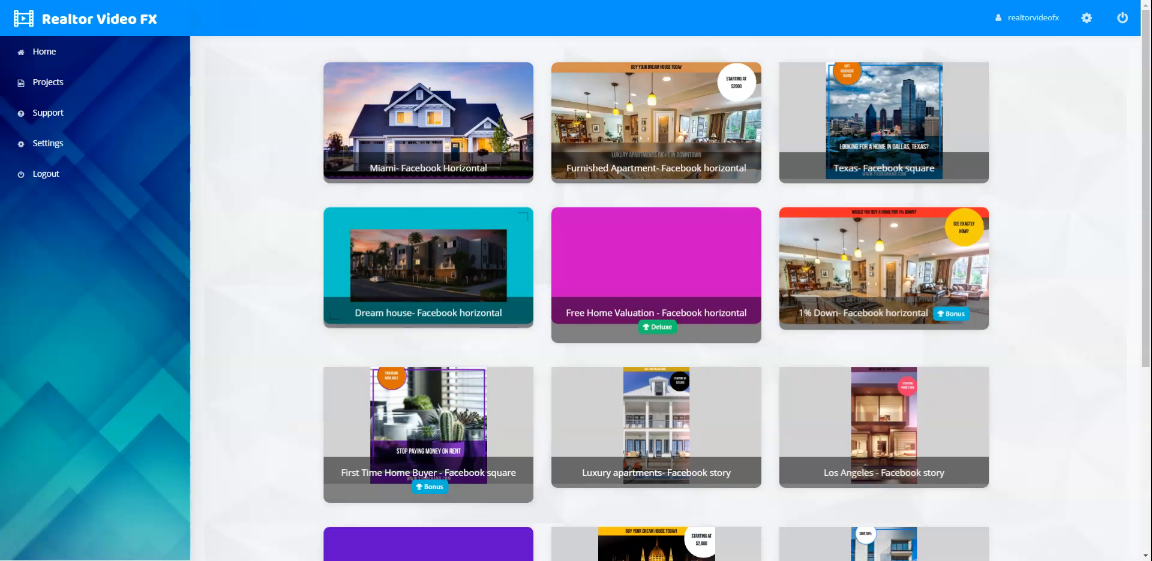
- Go to the project list and open the completed "Facebook story example thailand" video for viewing
left_click(69, 114)
left_click(57, 91)
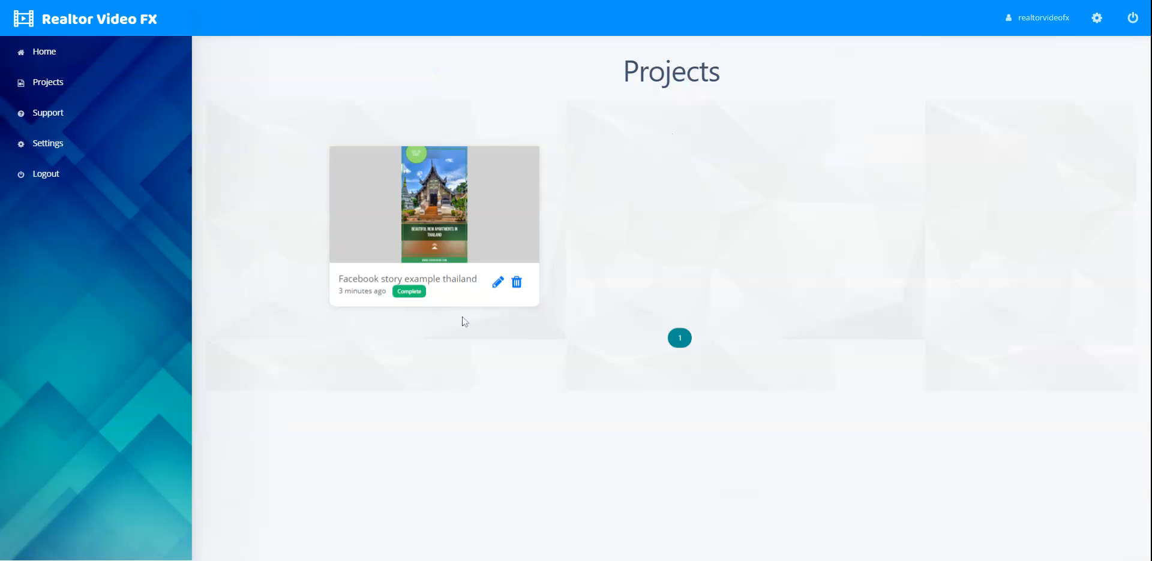
left_click(459, 283)
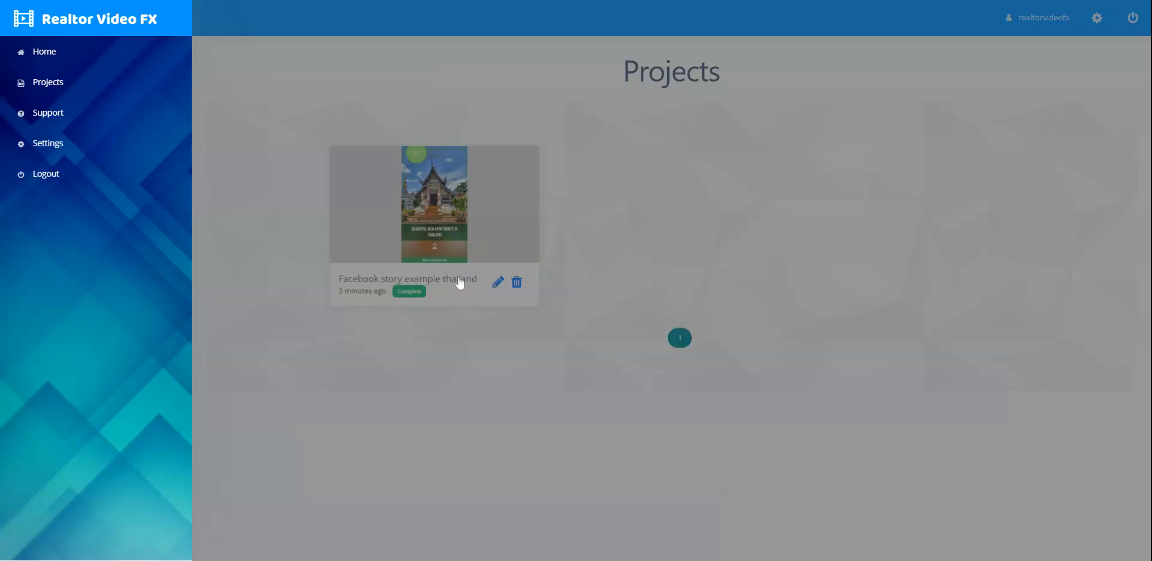